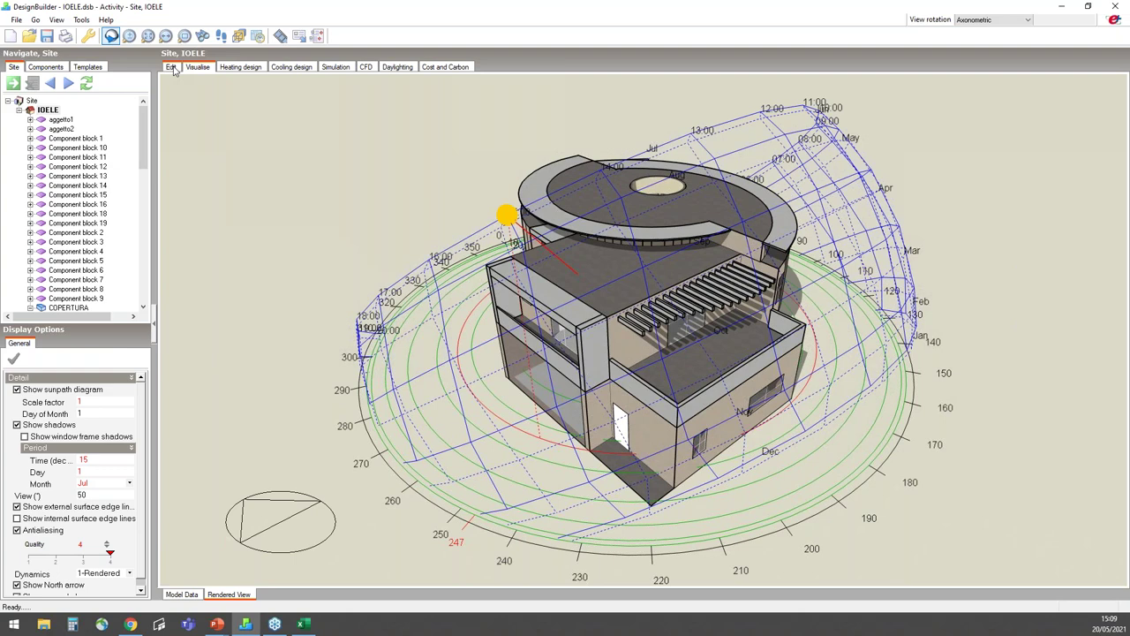
Step: In Edit view, orbit the IOELE model to its left side, inspect the cucina/salone wall and window, then show building Activity data
left_click(171, 67)
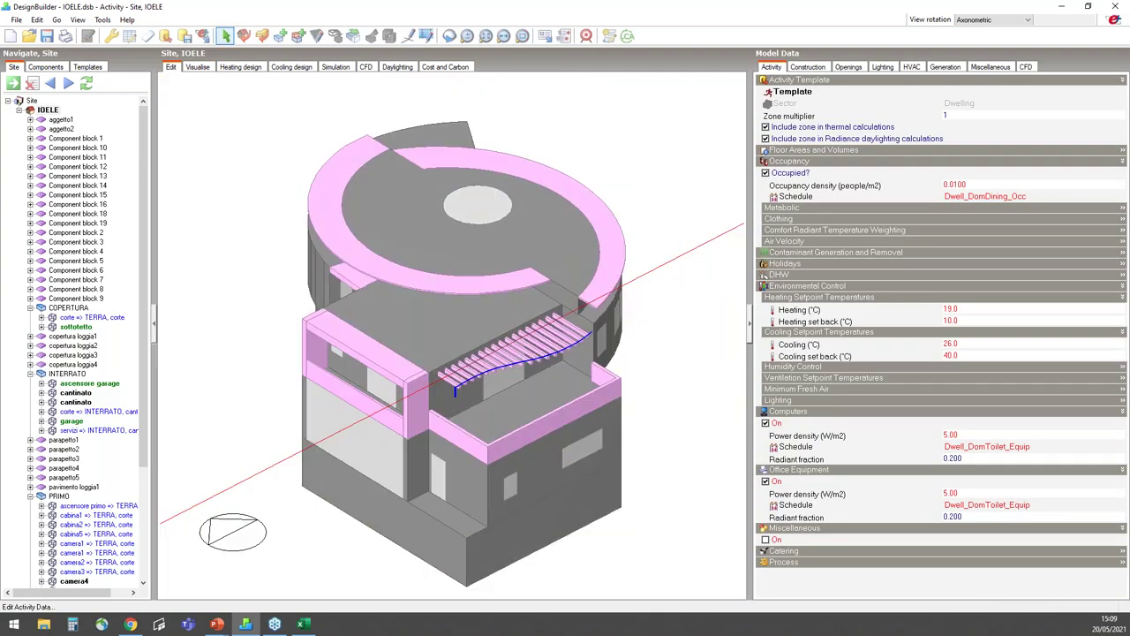
middle_click_drag(322, 265, 347, 241)
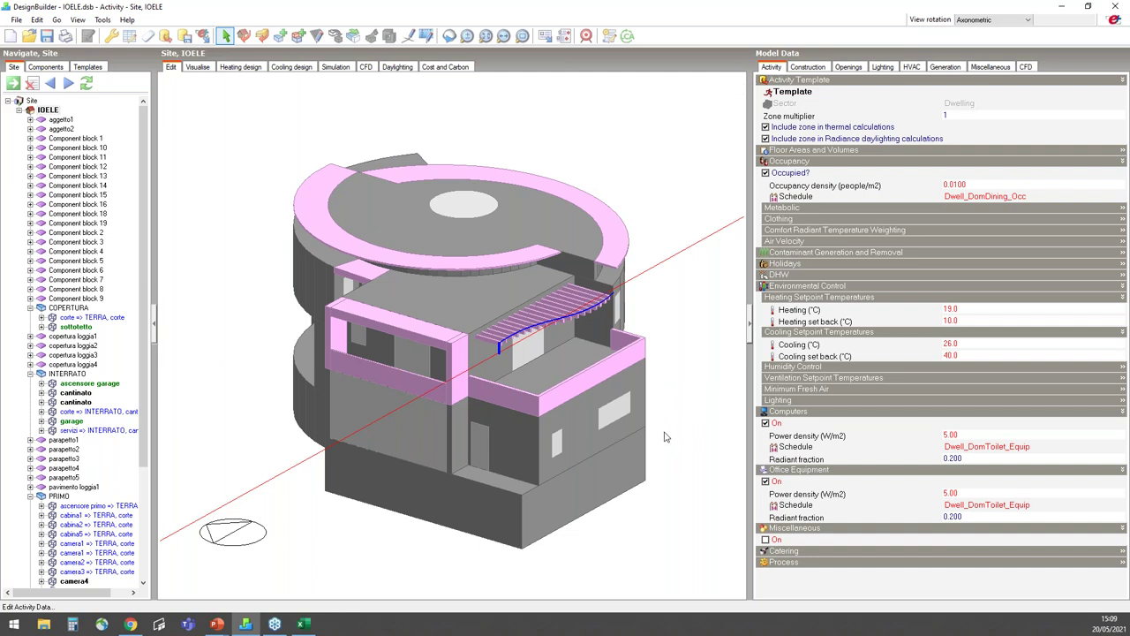
double_click(619, 412)
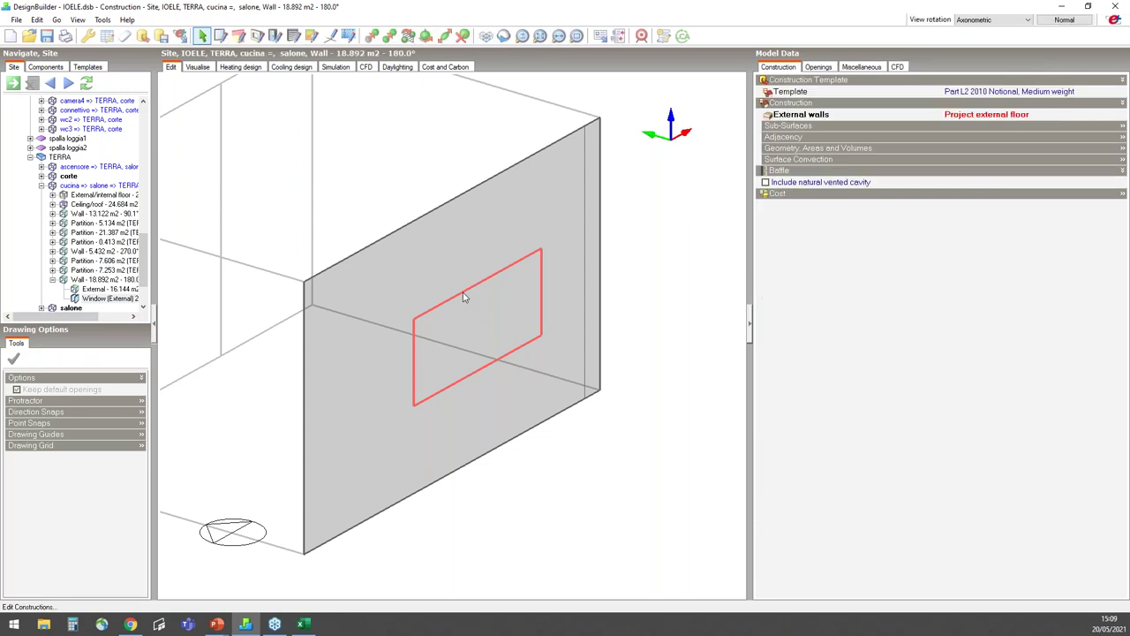
double_click(465, 304)
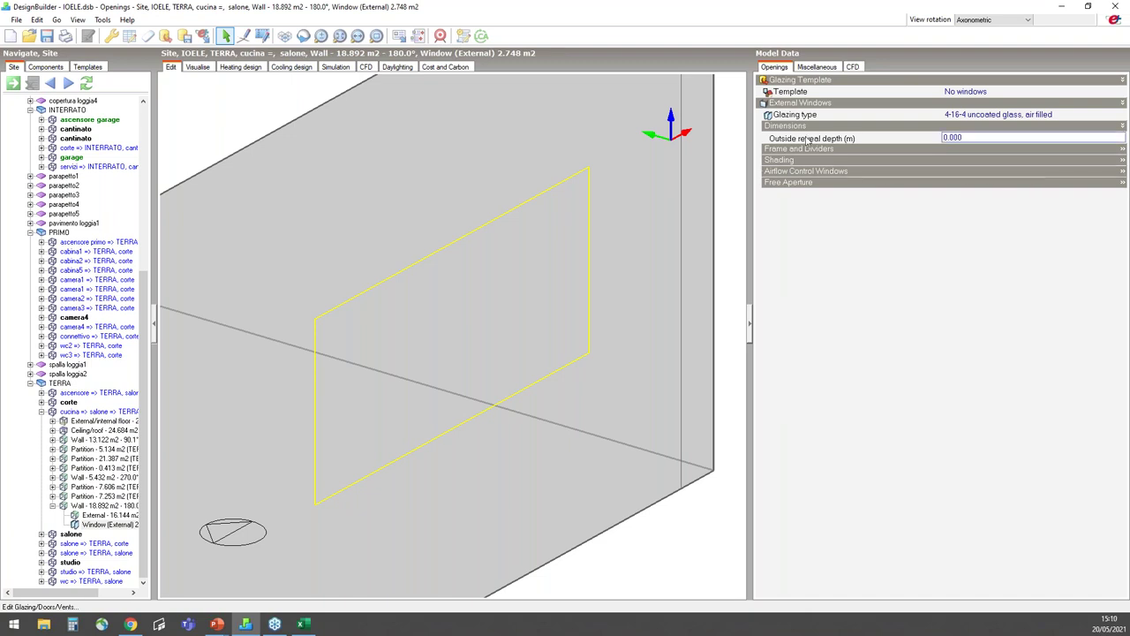
left_click_drag(142, 319, 142, 155)
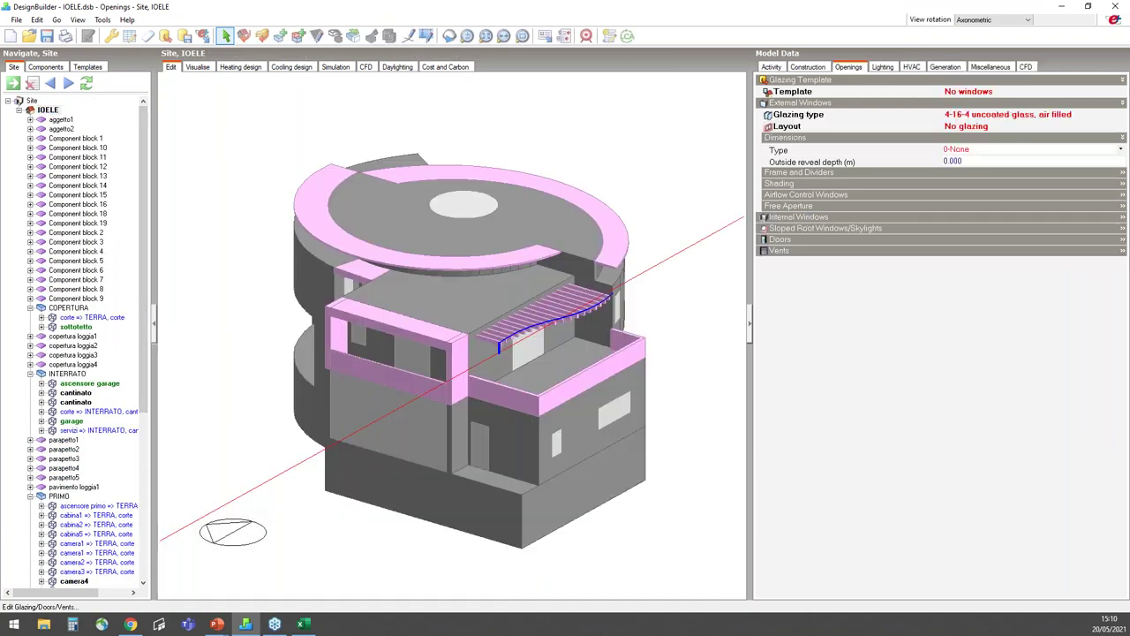
left_click(771, 67)
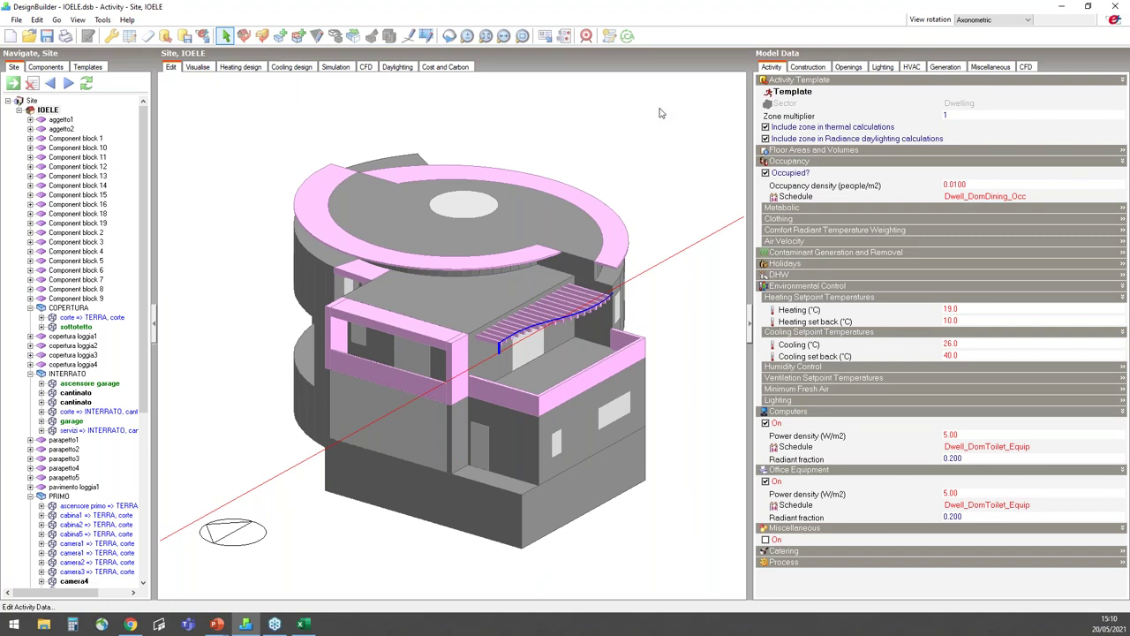
Step: Set the program colour theme to Architectural (light) in Program options
left_click(104, 20)
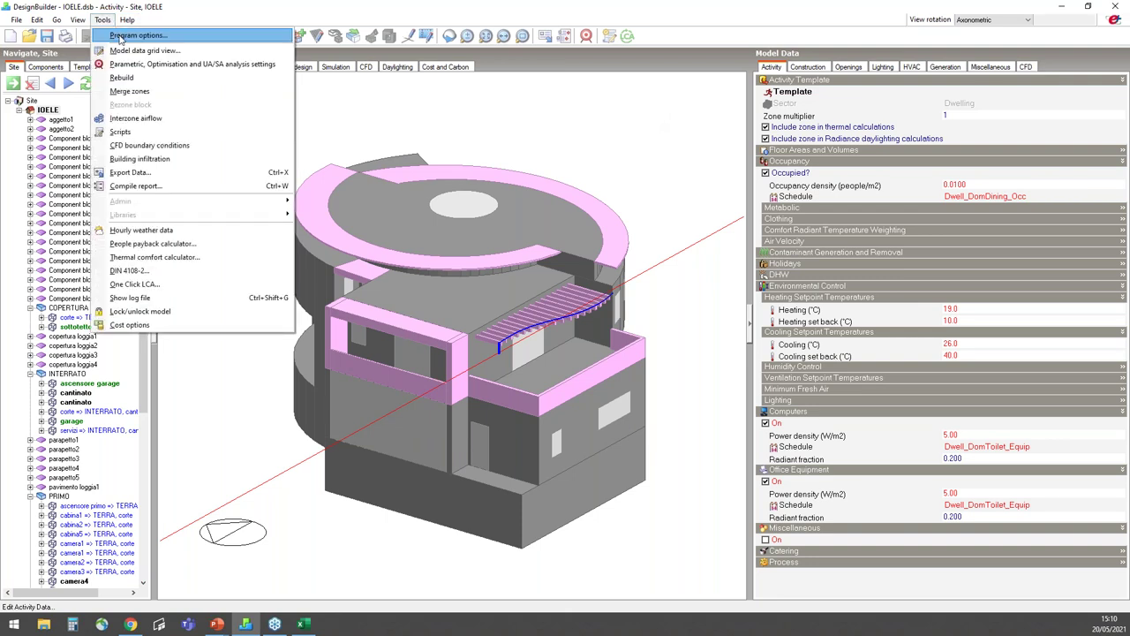
left_click(121, 36)
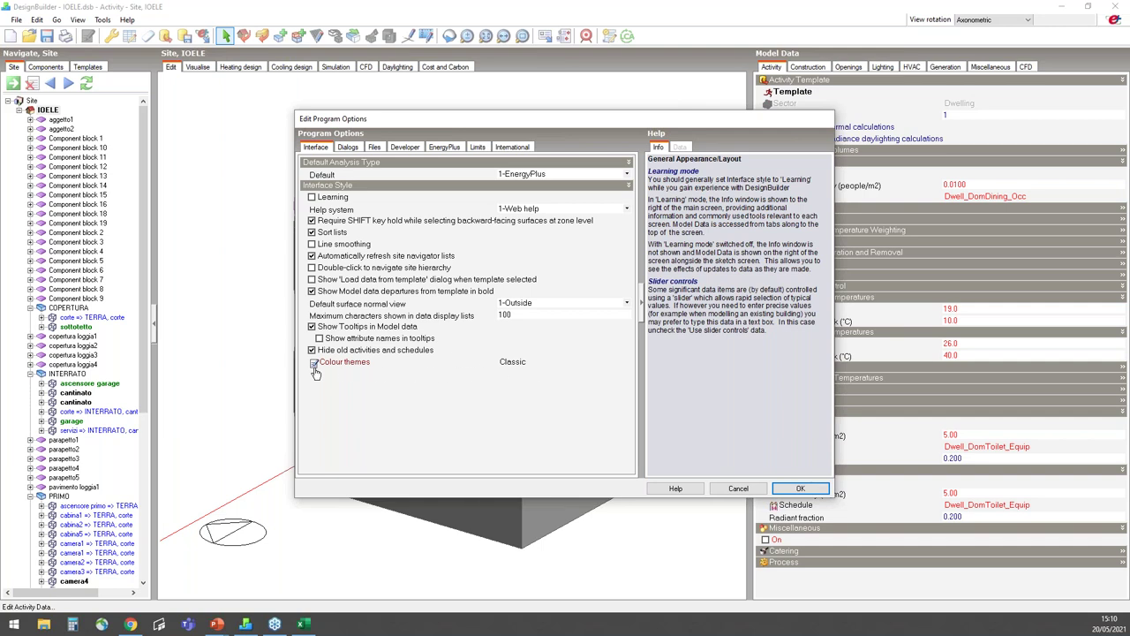
left_click(346, 371)
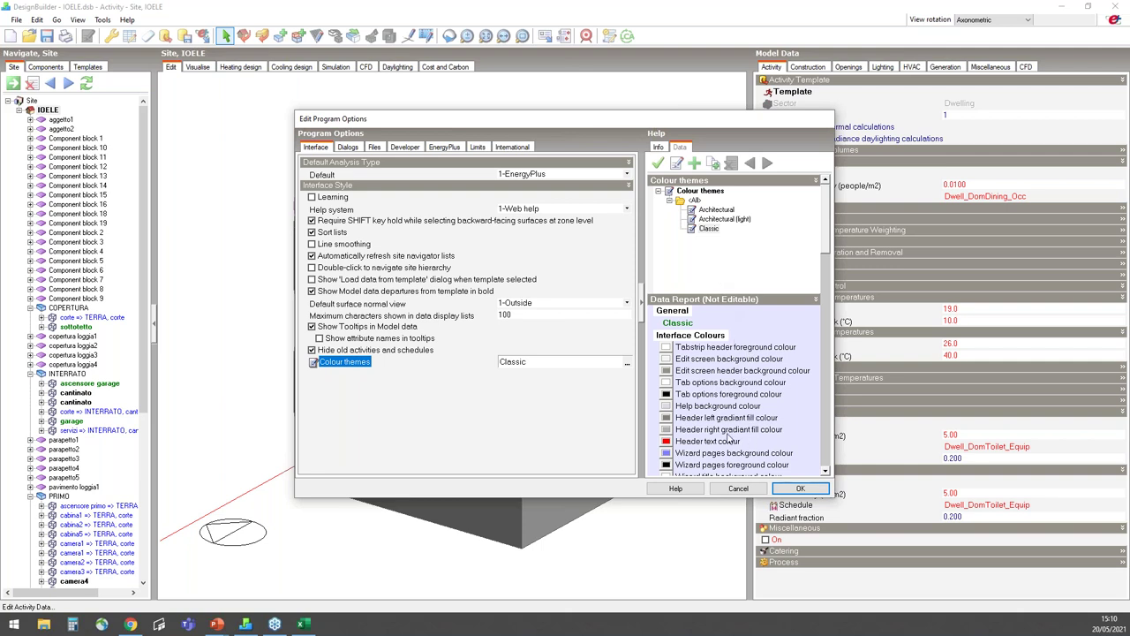
left_click(724, 219)
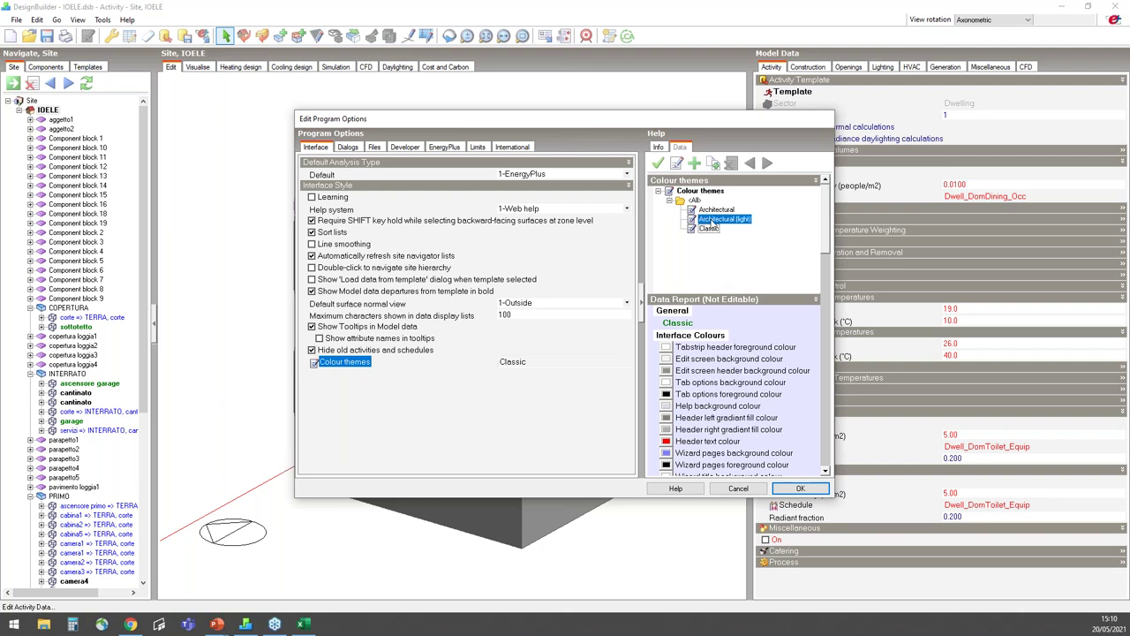
left_click(658, 164)
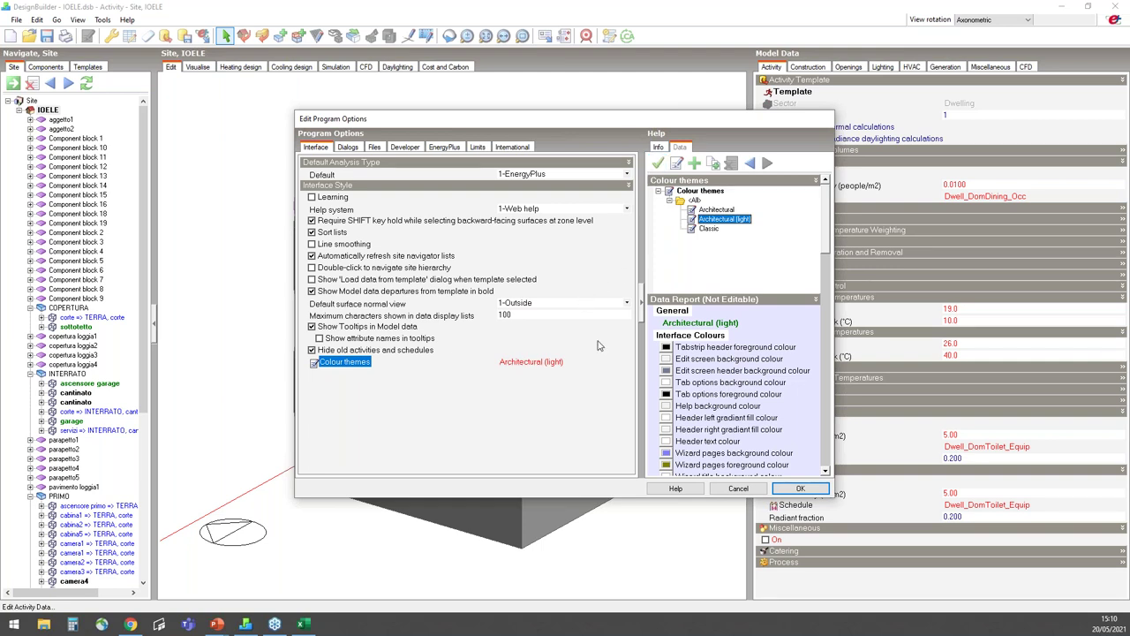
left_click(800, 488)
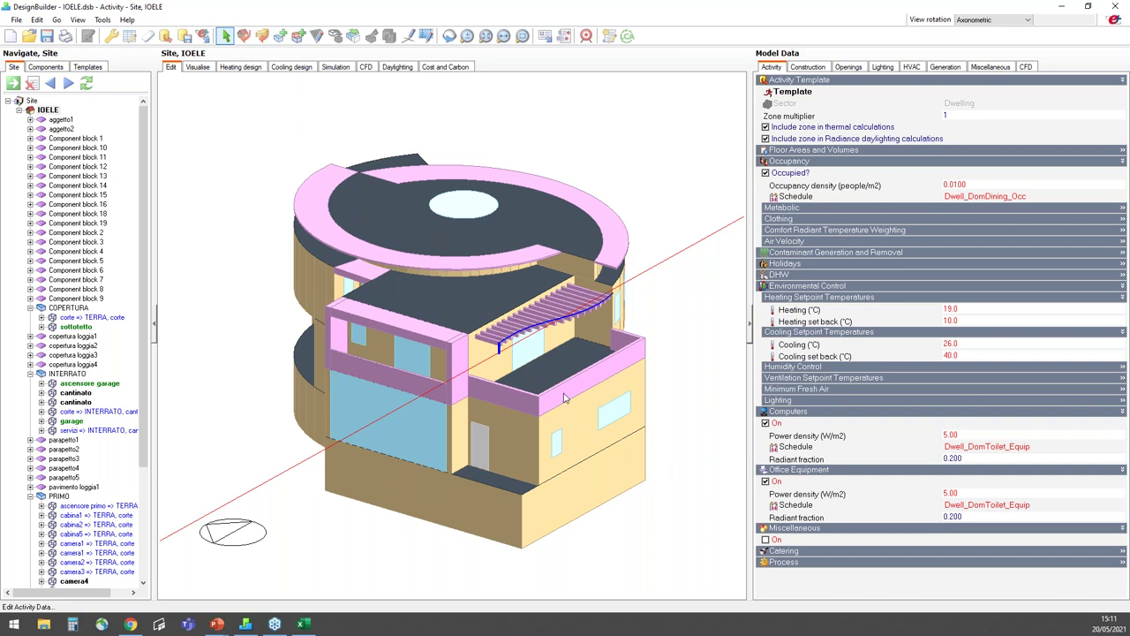
Step: Zoom in on the pergola and select the vertical post beneath it
middle_click_drag(510, 353, 482, 351)
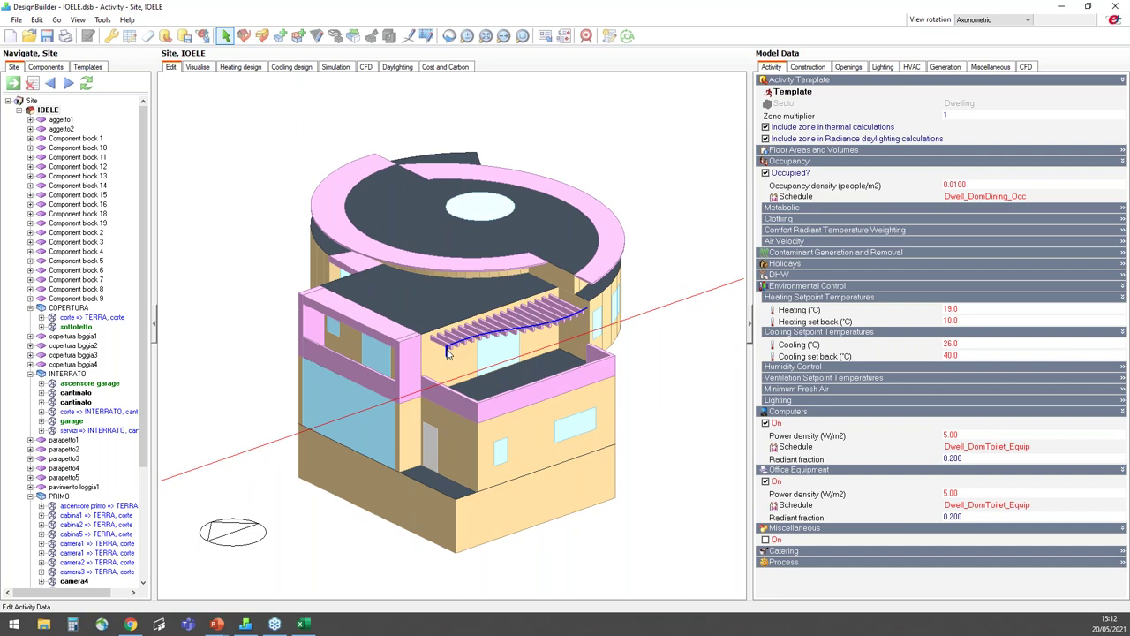
scroll(448, 354, "up", 10)
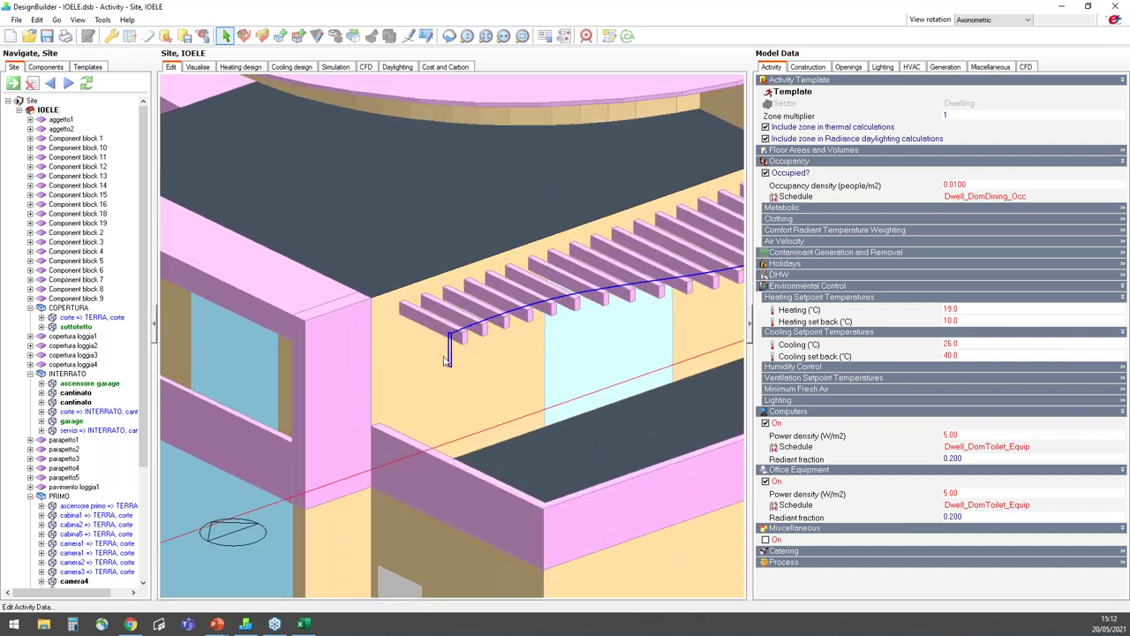
scroll(448, 360, "up", 3)
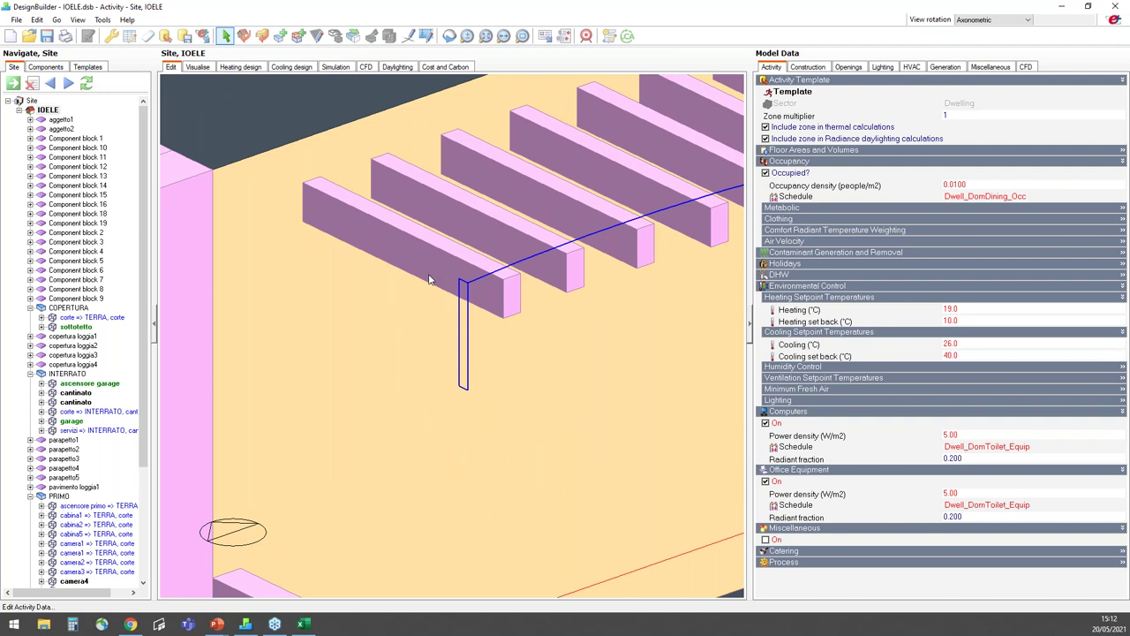
left_click_drag(429, 273, 491, 423)
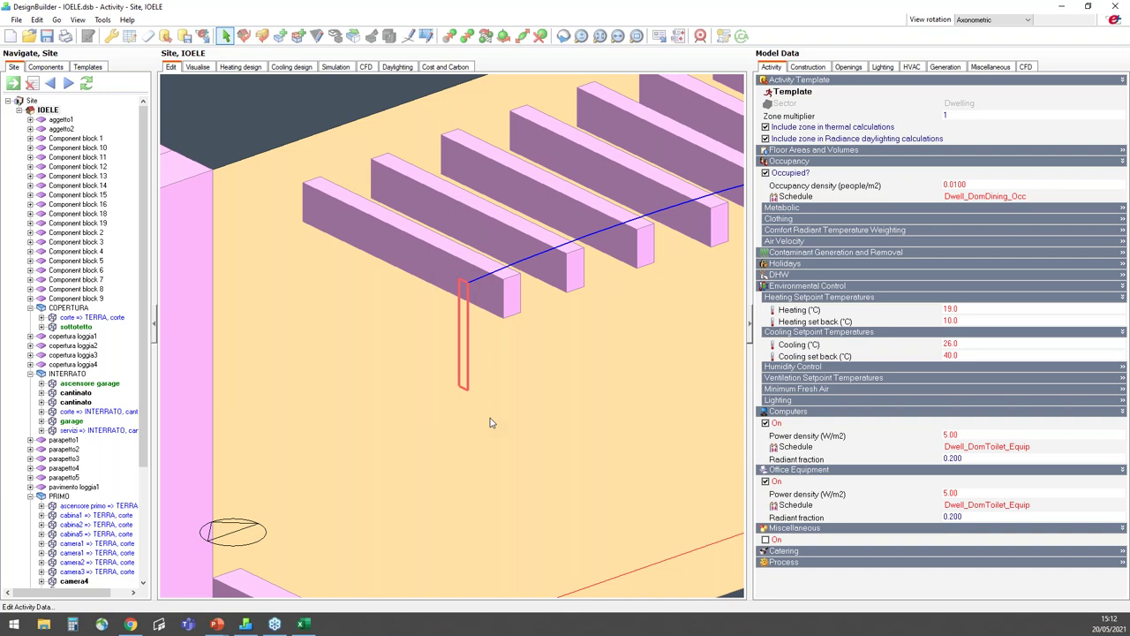
Step: Follow-path the post along the pergola's curved edge as a 3-Component block
left_click(40, 19)
left_click(77, 117)
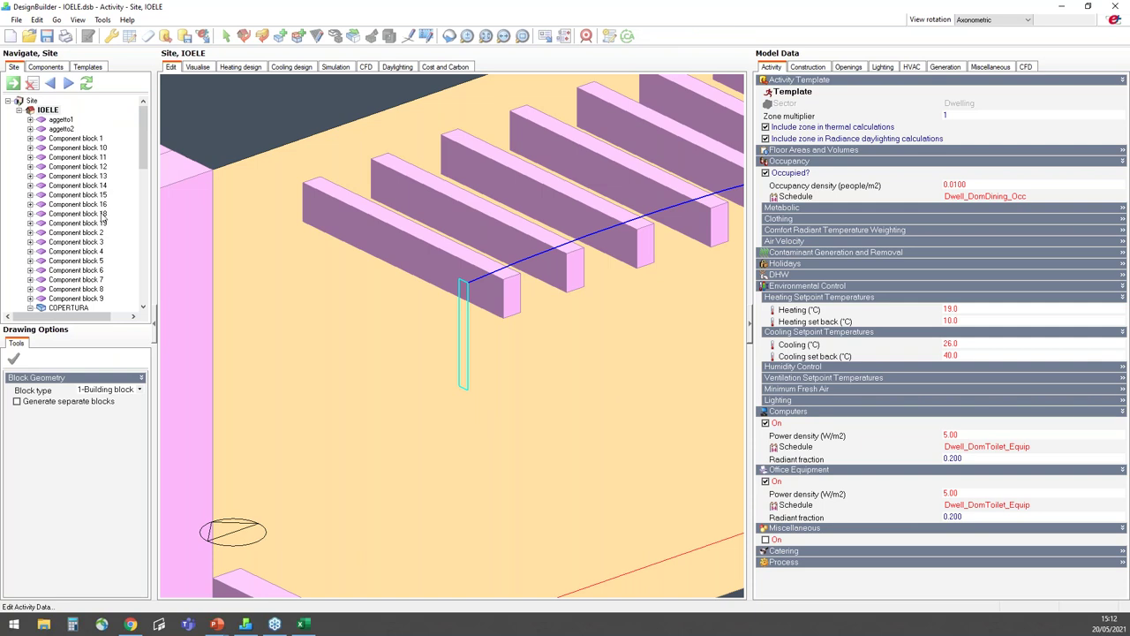
left_click(139, 390)
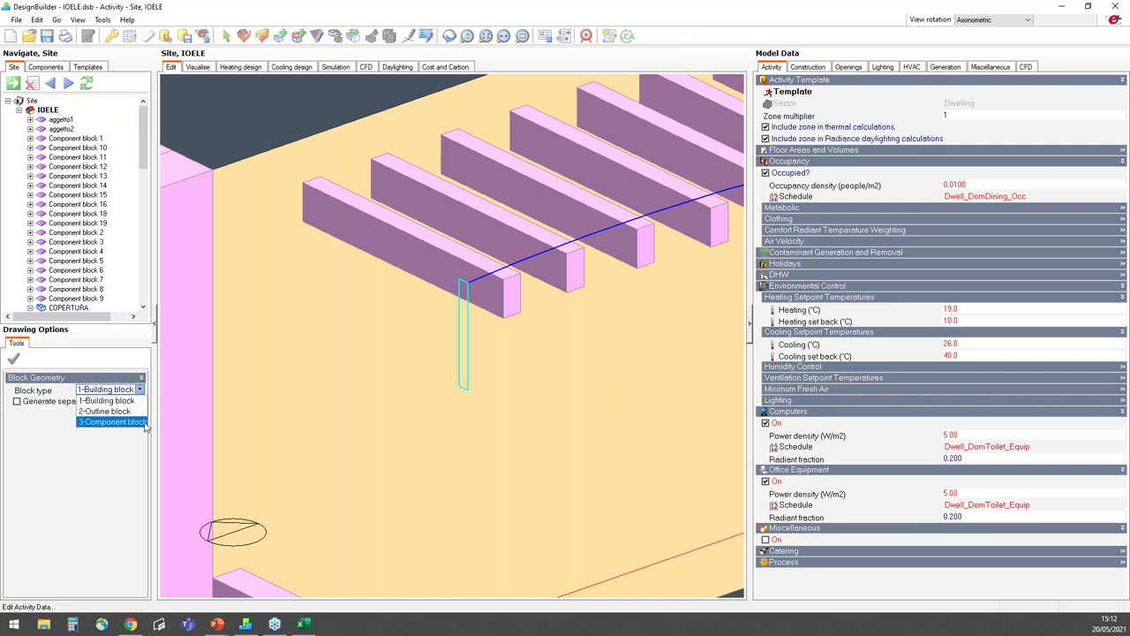
left_click(110, 422)
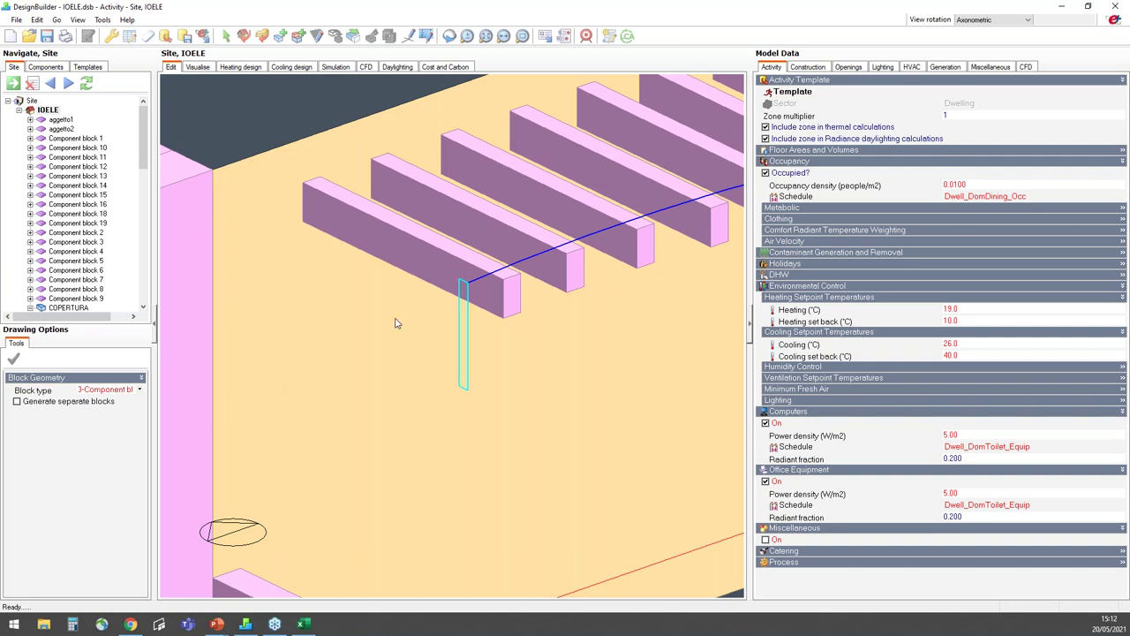
scroll(396, 323, "down", 5)
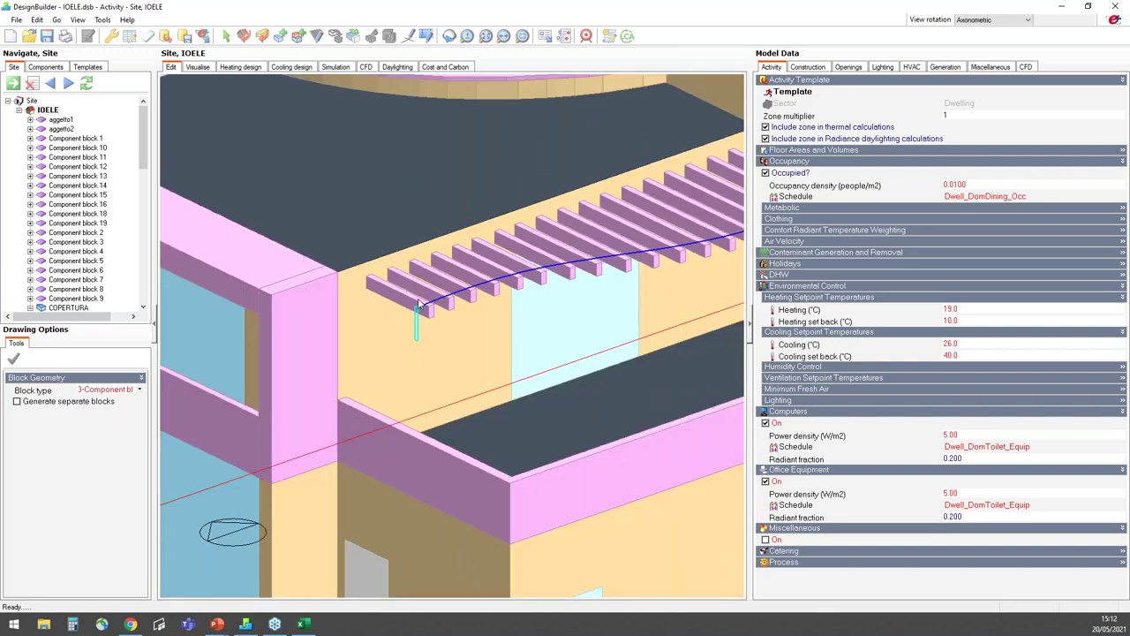
left_click(438, 298)
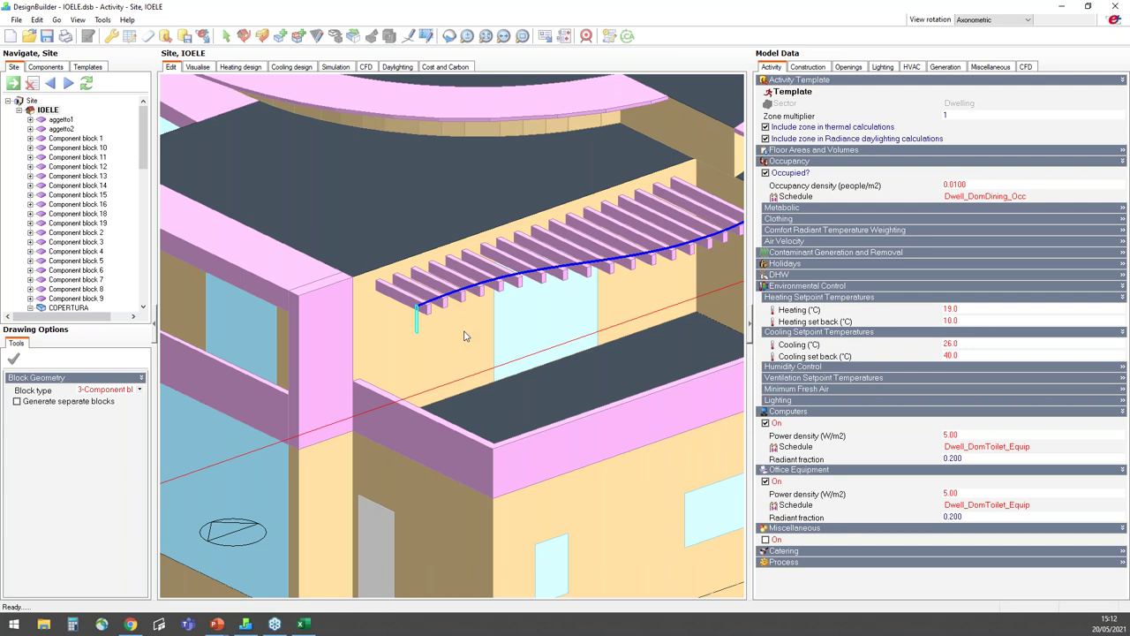
left_click(465, 336)
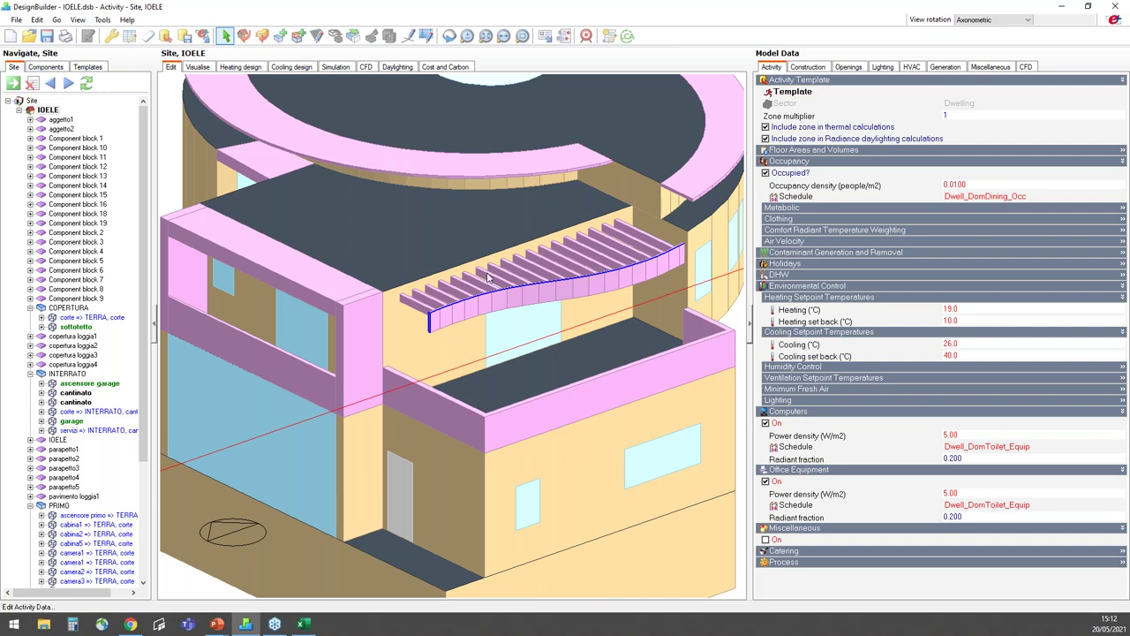
scroll(324, 303, "up", 1)
scroll(324, 303, "up", 1)
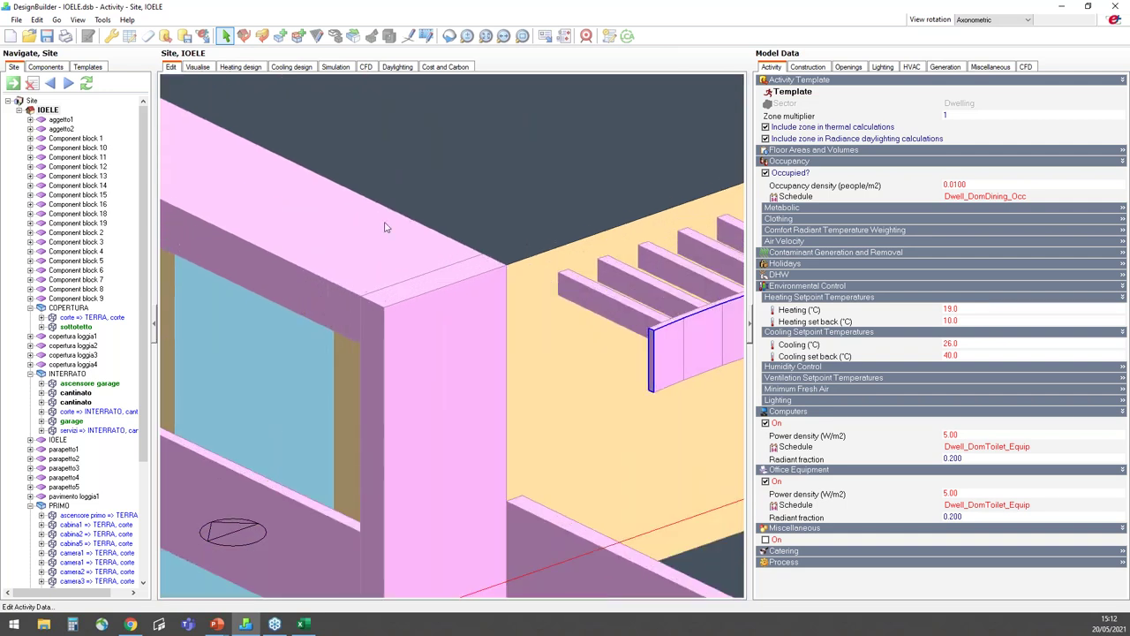
left_click(408, 38)
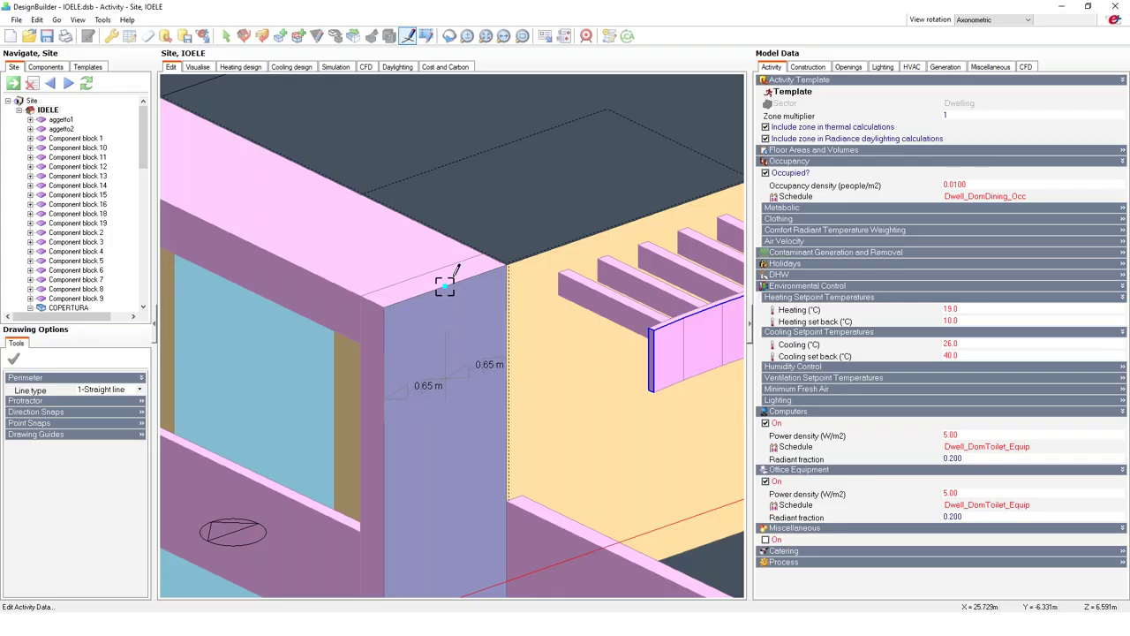
Step: Zoom out to the whole building and display the Site's Location data
scroll(446, 283, "down", 3)
scroll(446, 276, "down", 5)
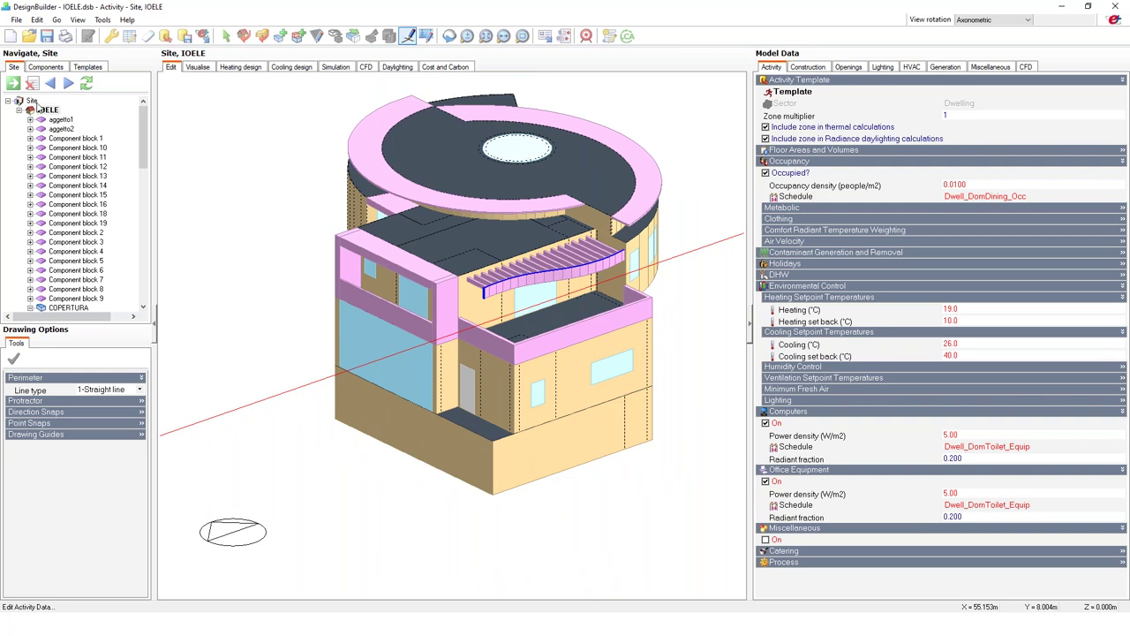
left_click(33, 102)
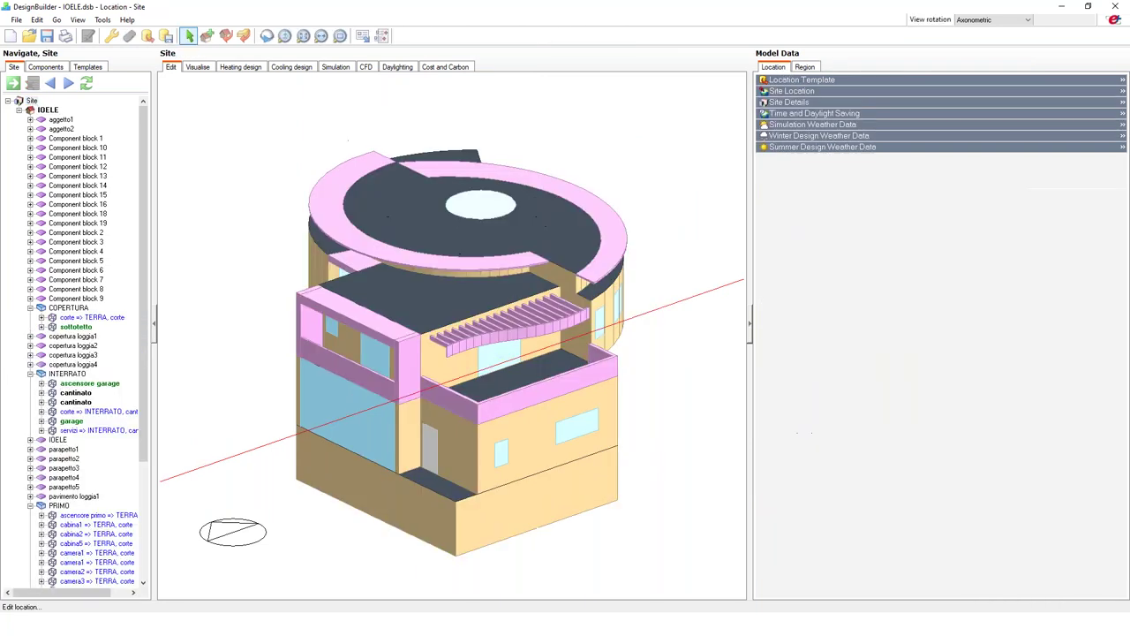
Step: Set the site's ground modelling method to 2-Kiva Basic under Site Details > Ground
left_click(795, 102)
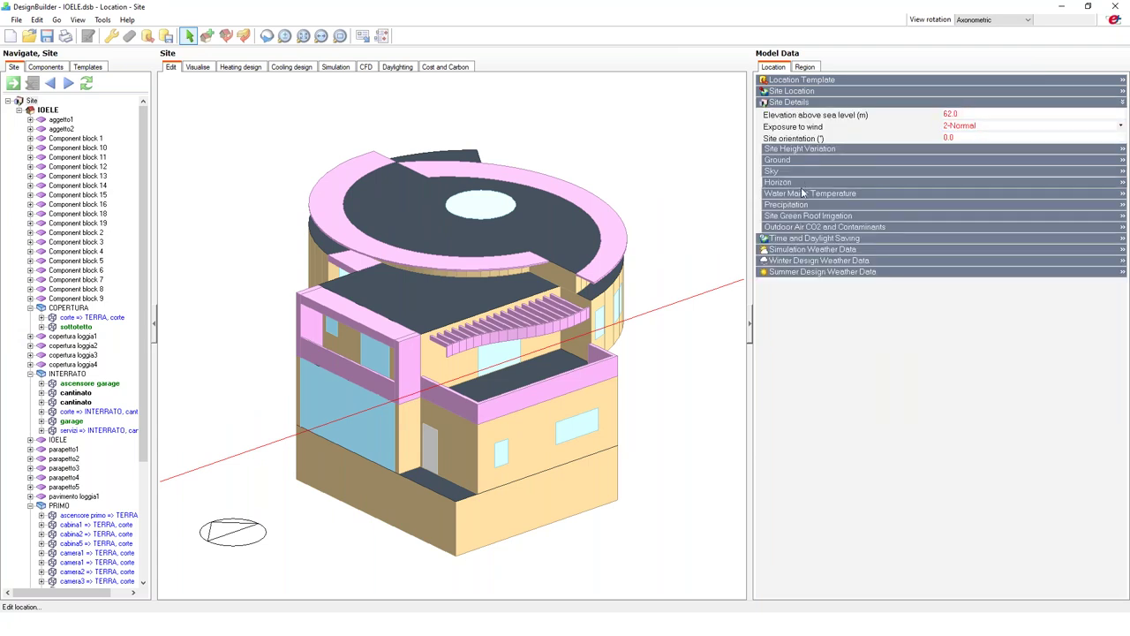
left_click(789, 158)
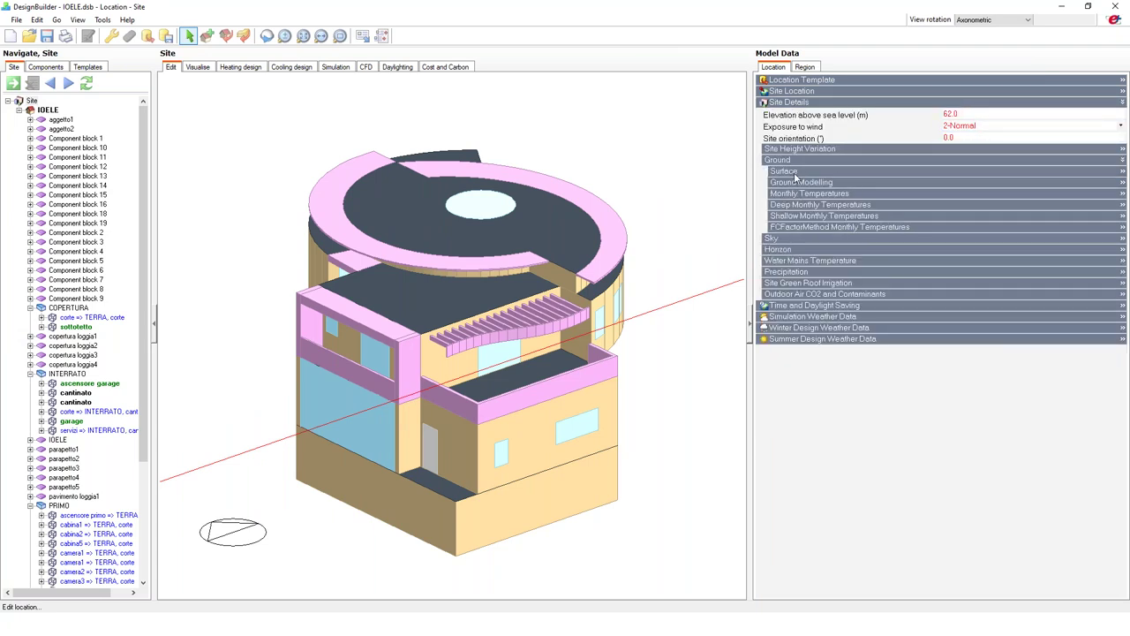
left_click(797, 182)
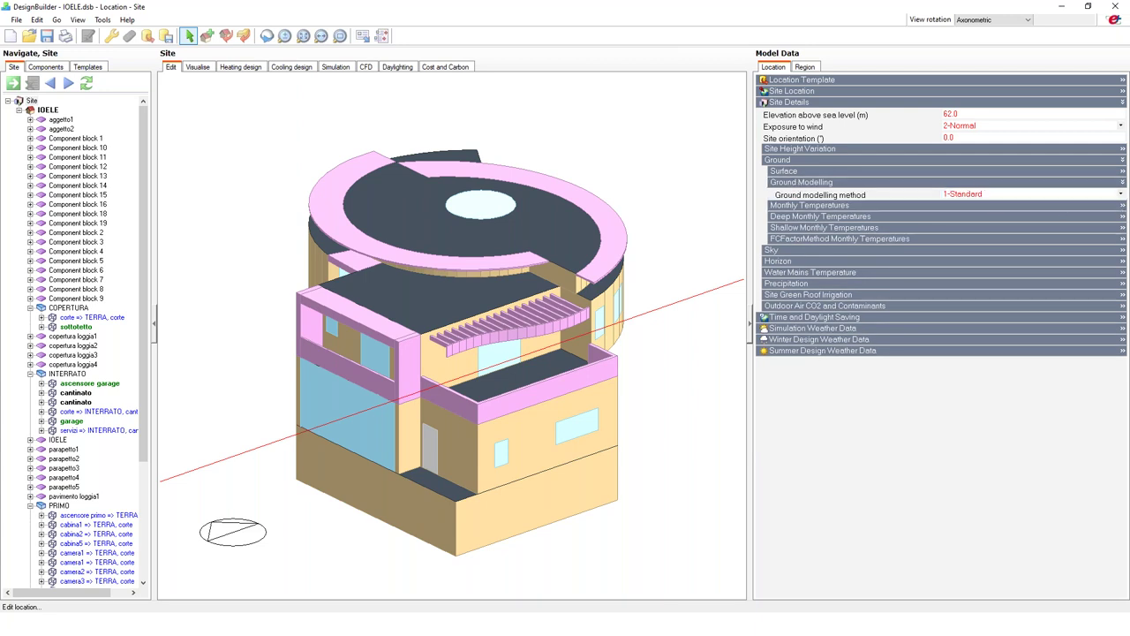
left_click(1114, 194)
left_click(1120, 195)
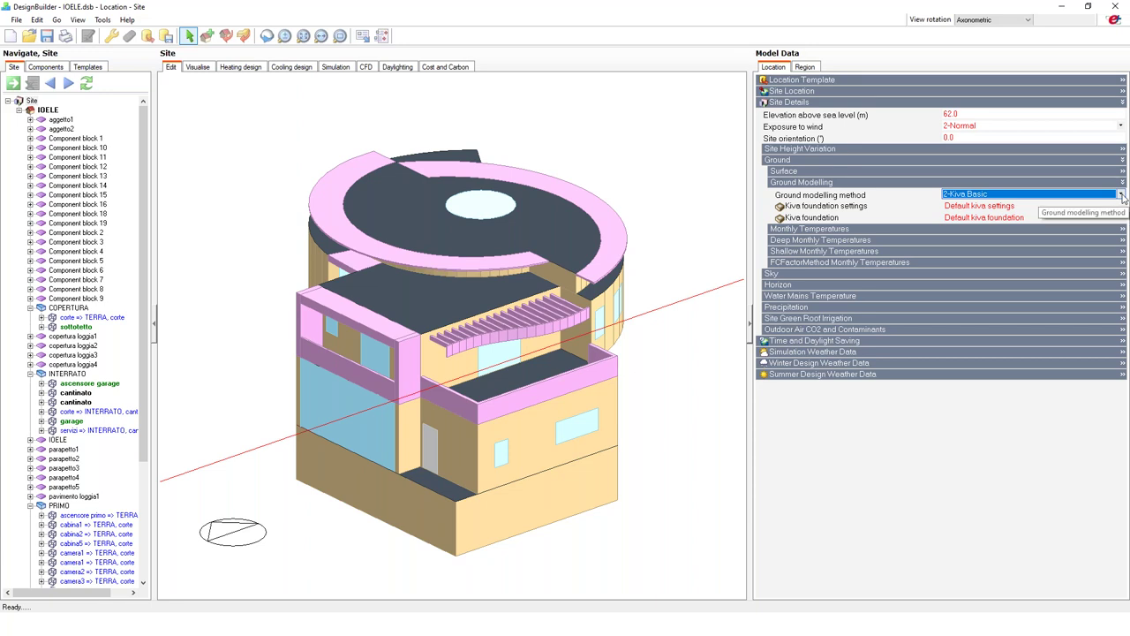
left_click(1121, 194)
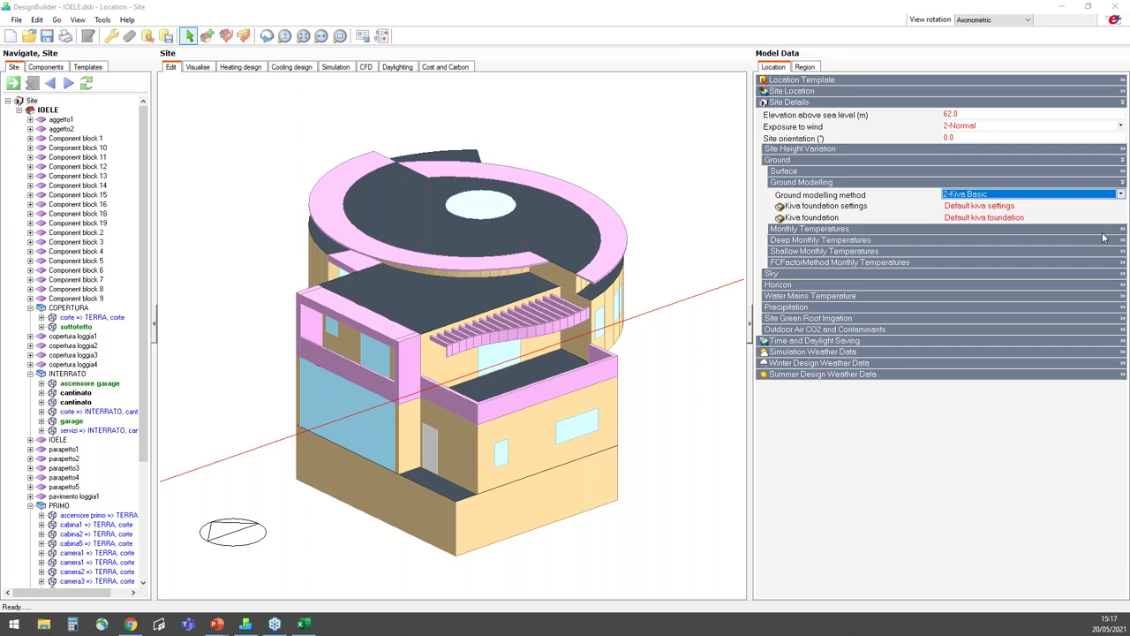
key("alt+Tab")
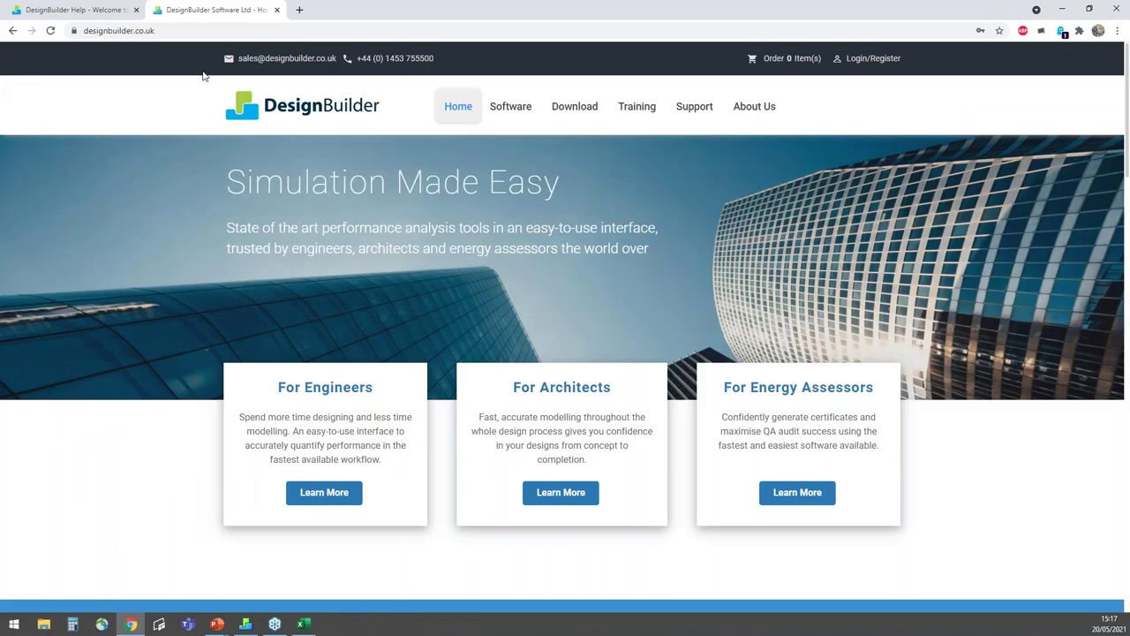
Step: Search DesignBuilder Help for 'kIVA' and read the Kiva Foundation page
left_click(113, 11)
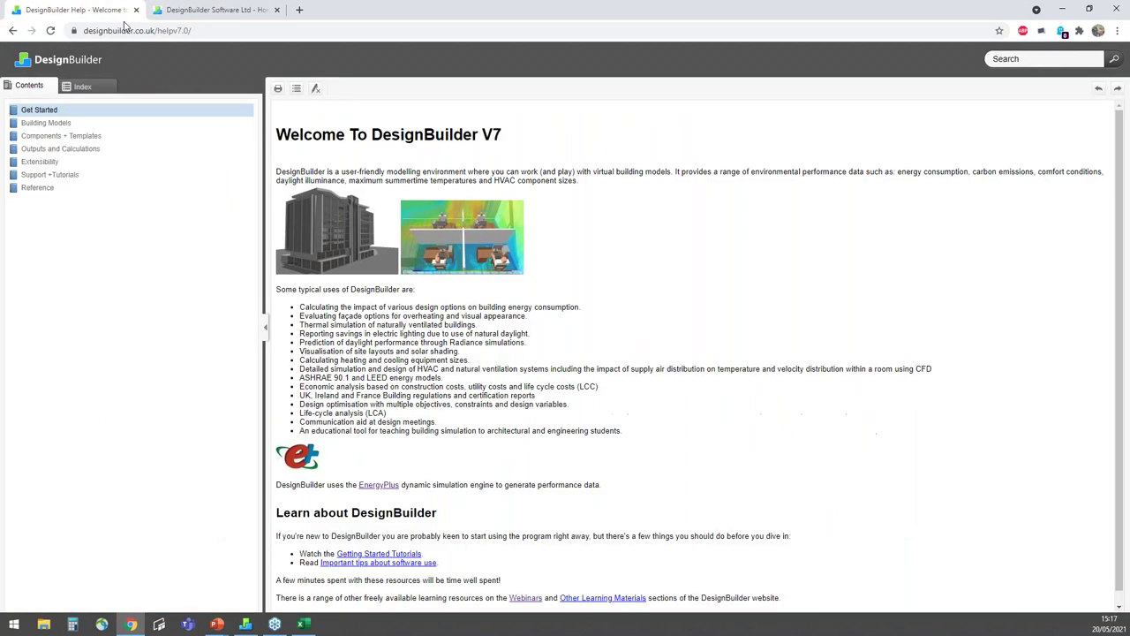
left_click(1005, 58)
type("kIVA")
key("Return")
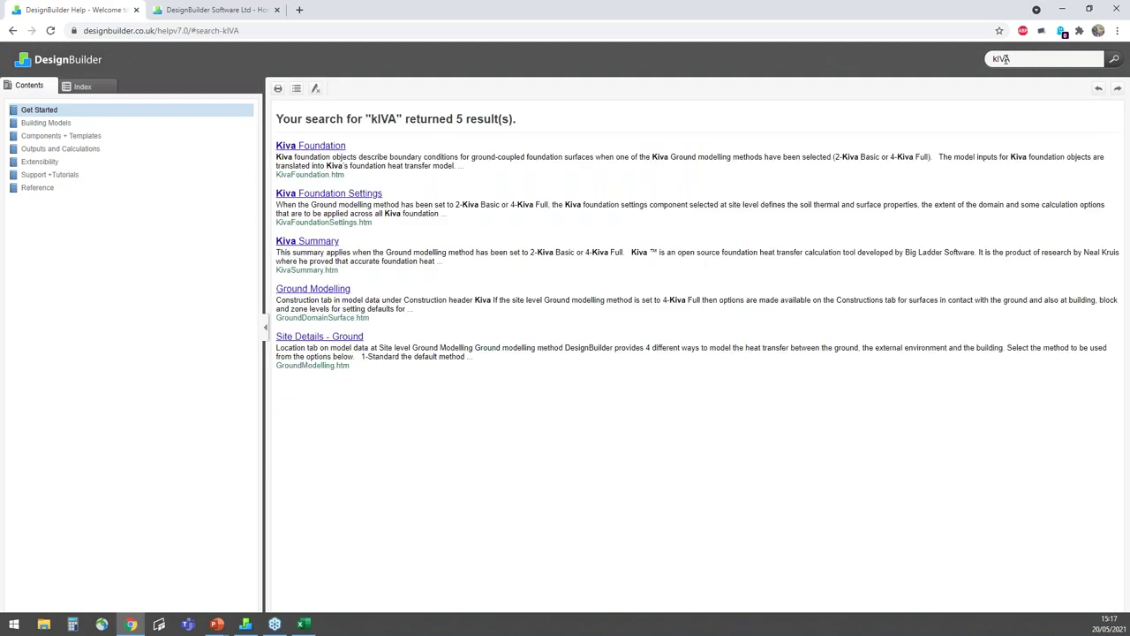
left_click(313, 146)
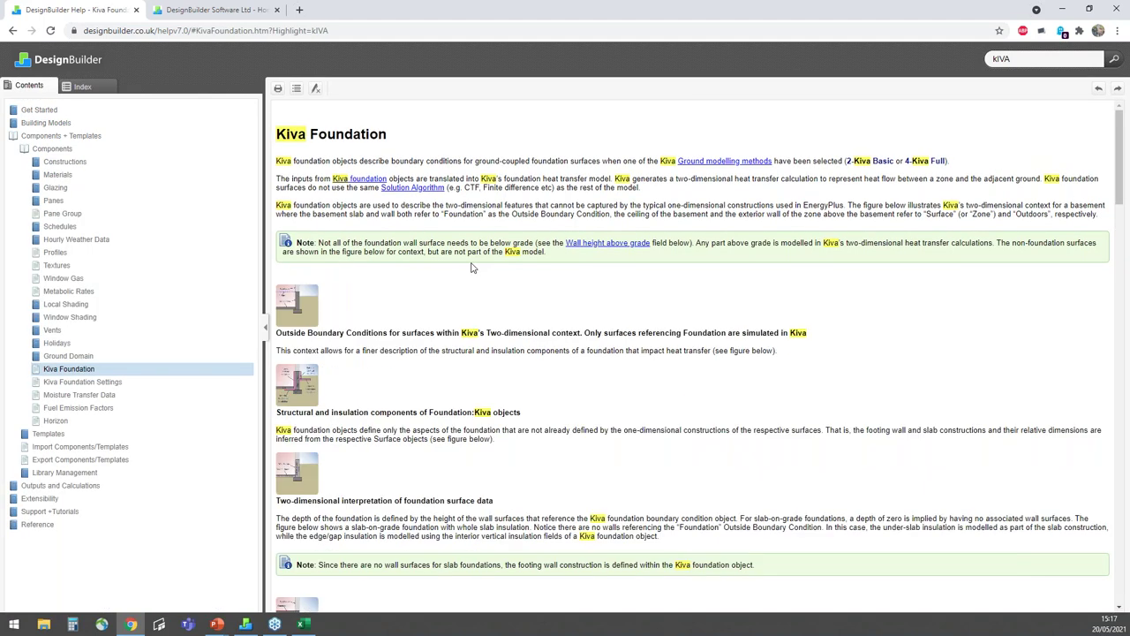
scroll(472, 268, "down", 4)
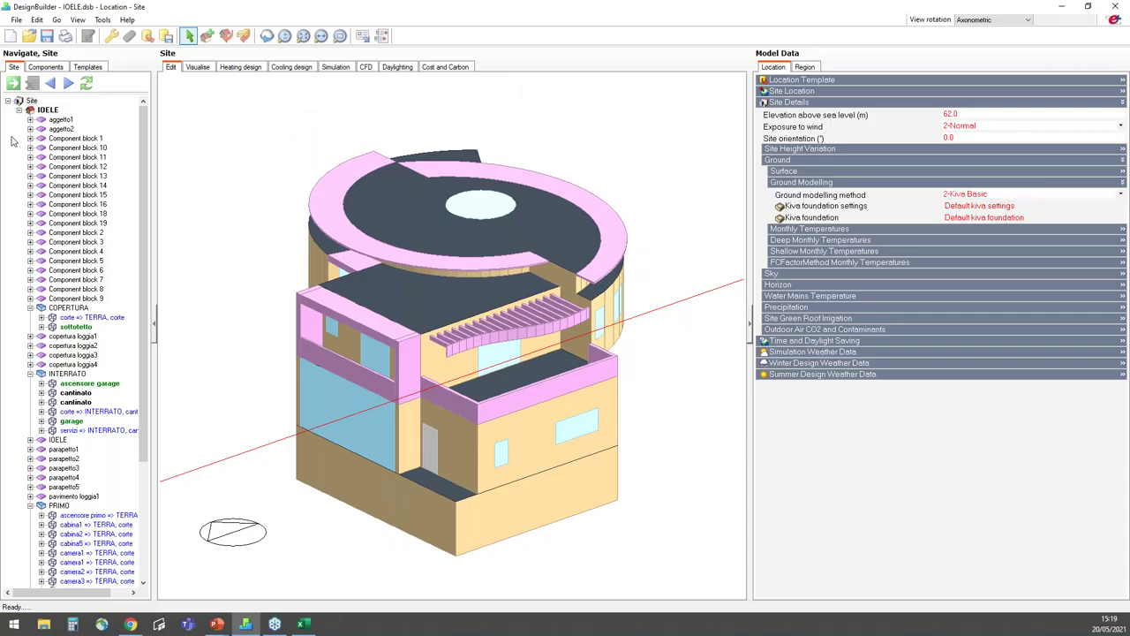
Step: Delete all blocks of the existing IOELE building from the site
left_click(47, 110)
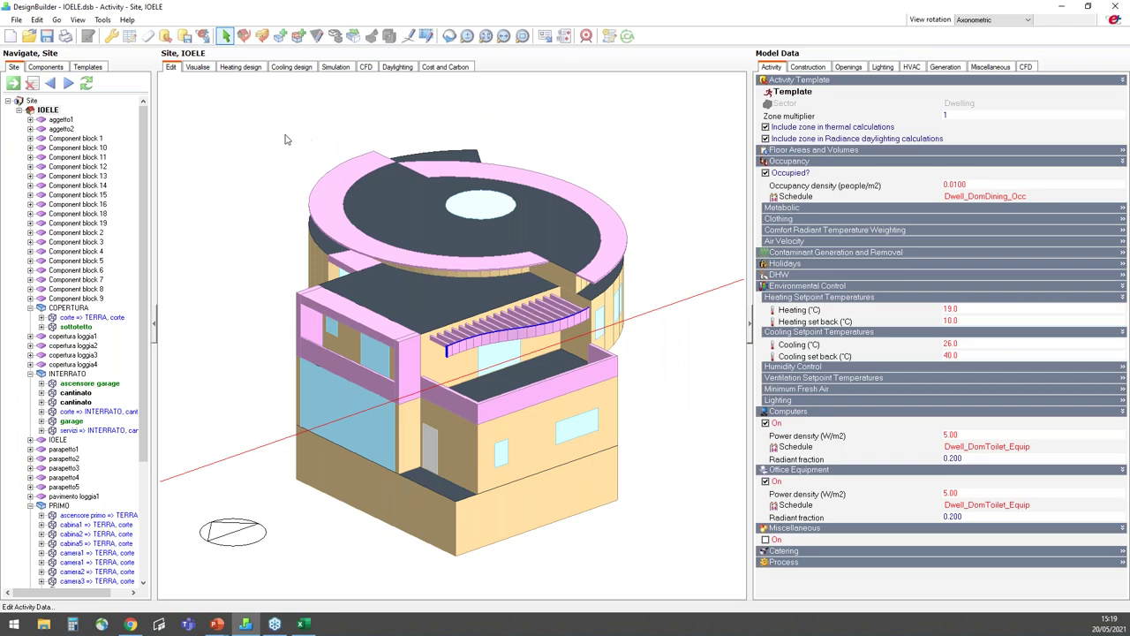
left_click_drag(358, 203, 659, 568)
key("Delete")
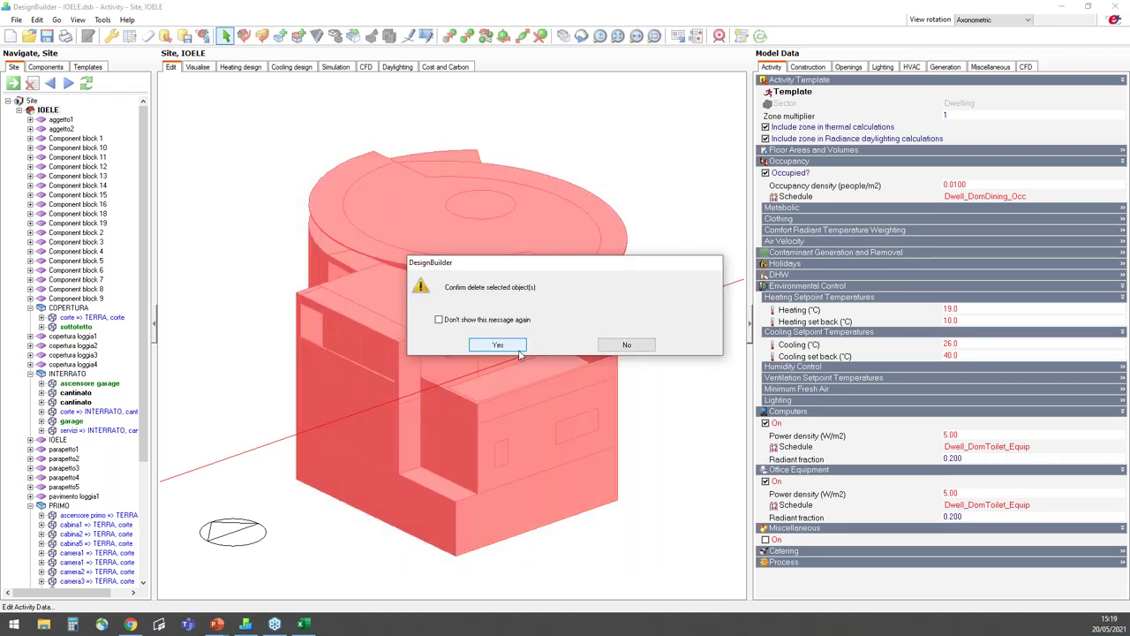
left_click(498, 345)
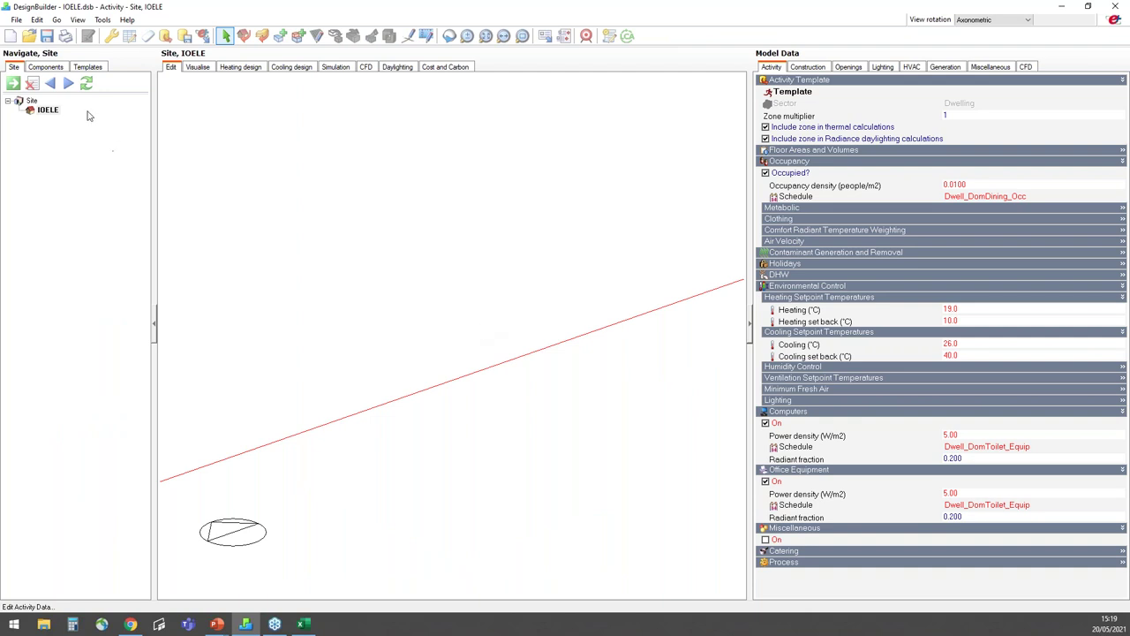
Step: Start an IDF model import via File > Import
left_click(17, 20)
mouse_move(115, 94)
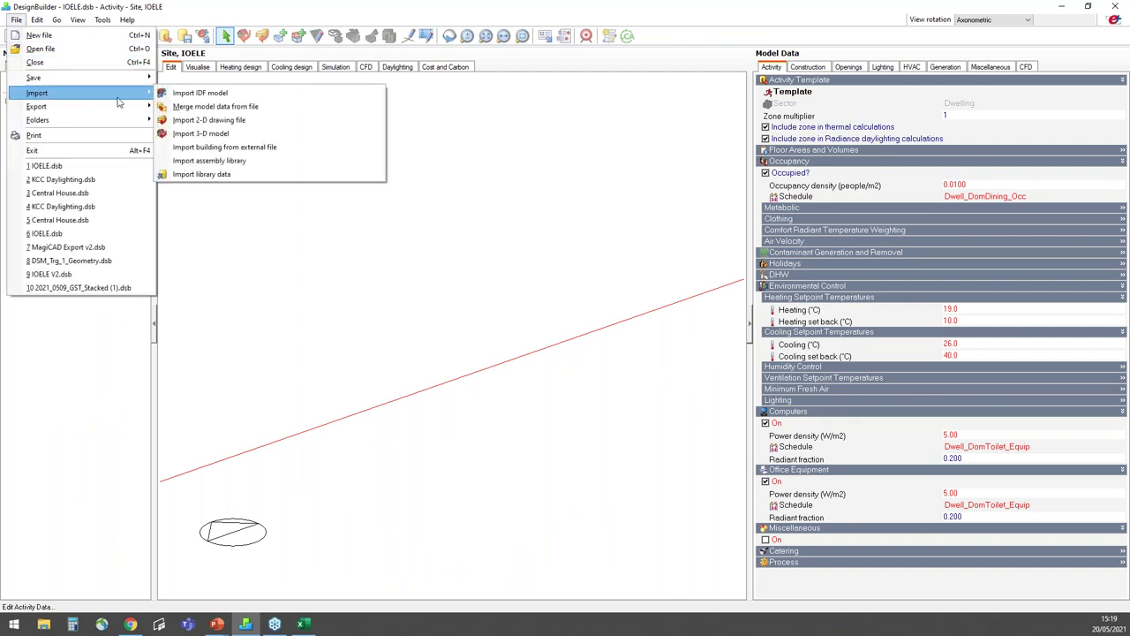
left_click(210, 96)
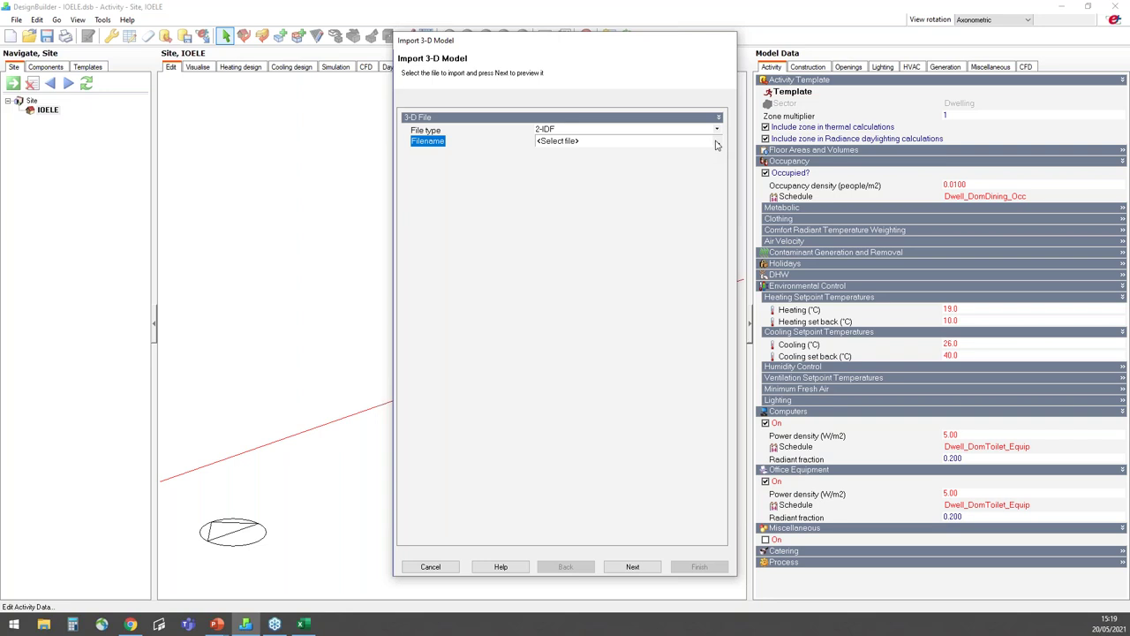
Step: Choose Idf Import.idf as the file to import and advance to its preview
left_click(716, 142)
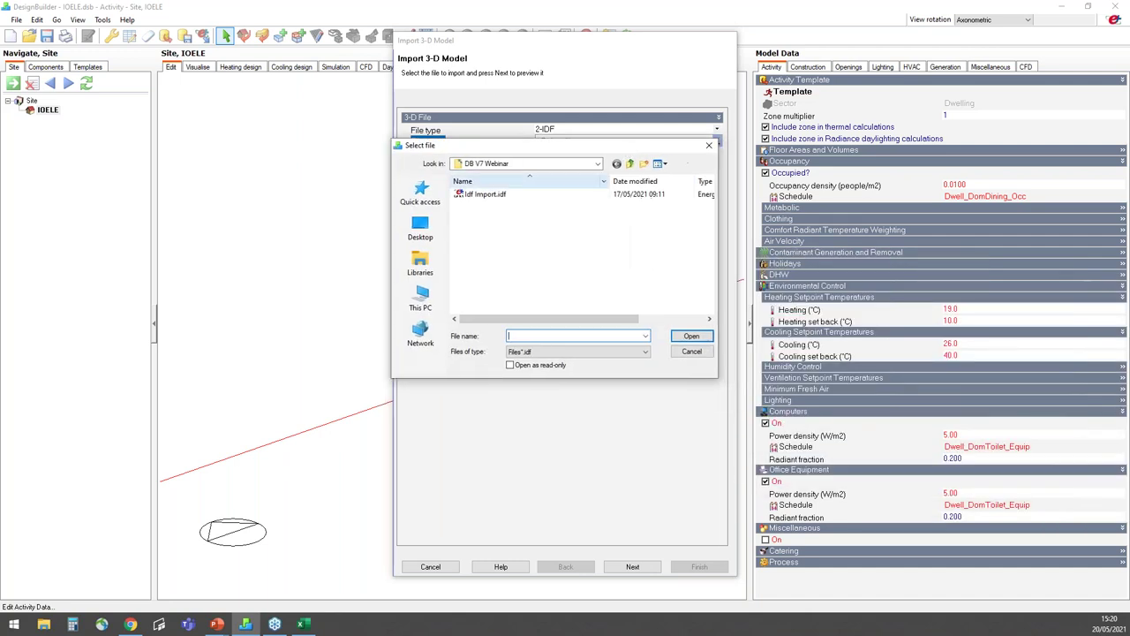
left_click(486, 194)
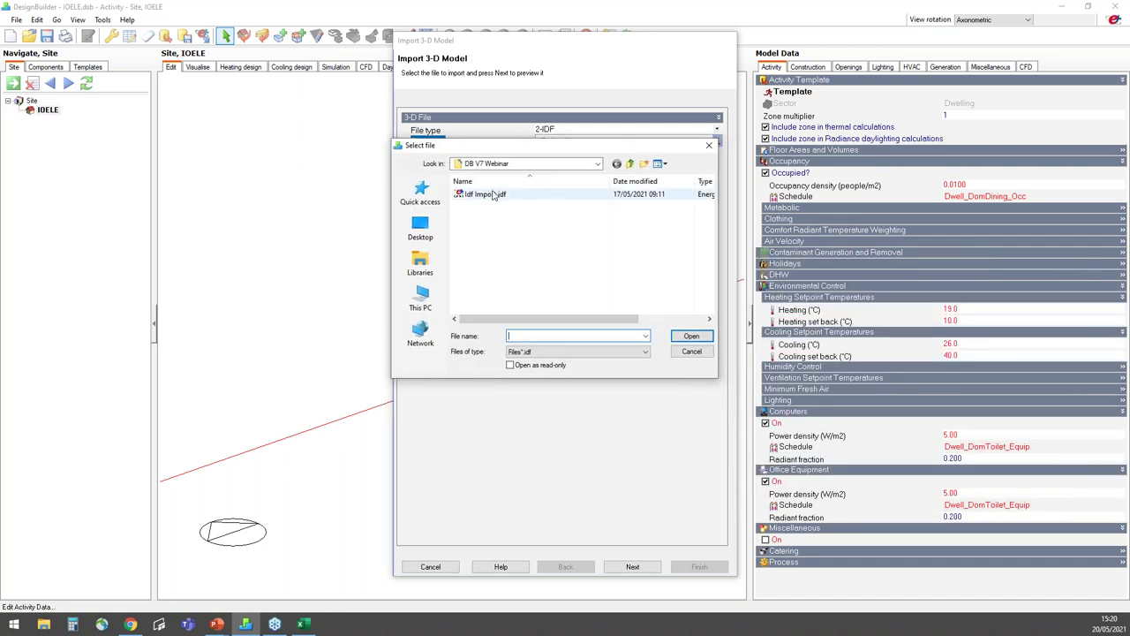
left_click(692, 335)
left_click(642, 570)
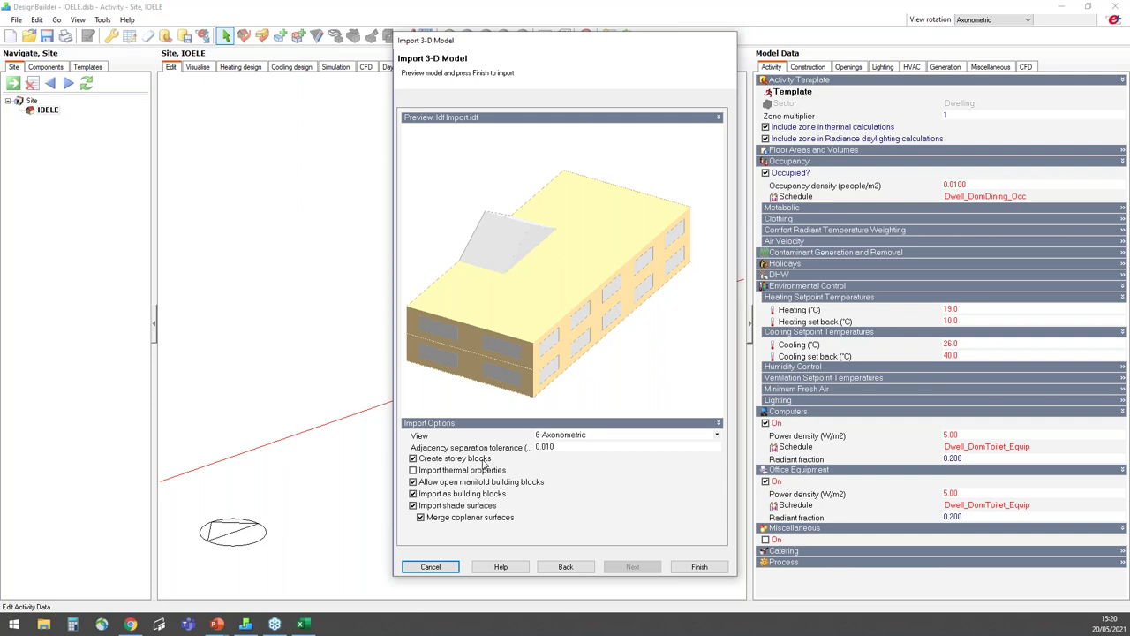
Step: Finish the IDF import with thermal properties included
left_click(414, 471)
left_click(692, 569)
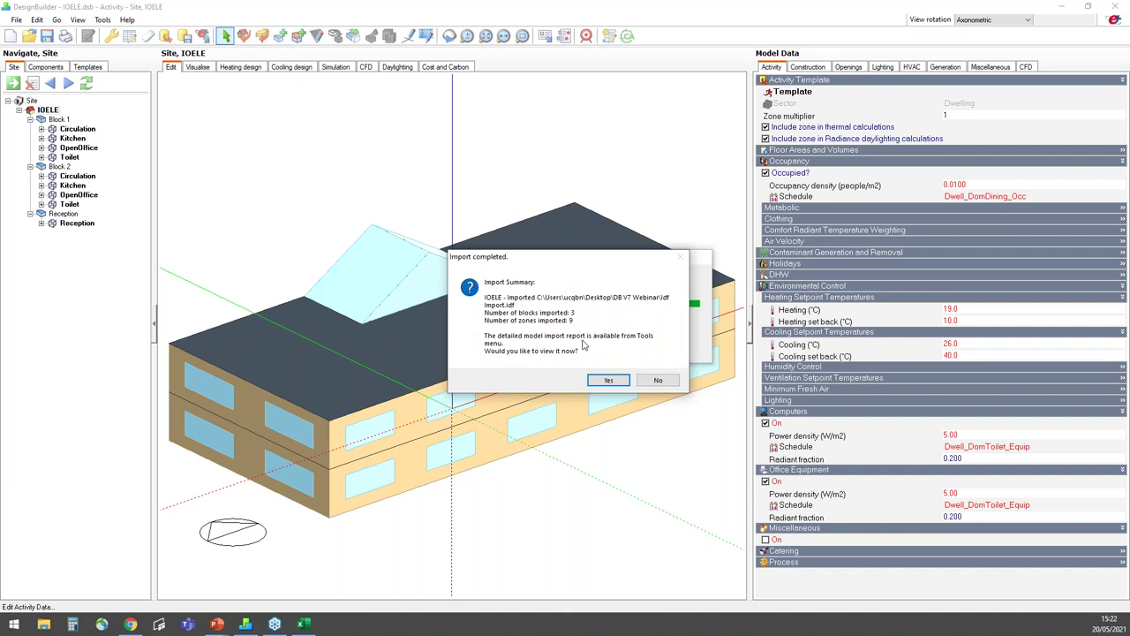
Step: Review the Model Import Log for the 3 blocks and 9 zones, then close it
left_click(609, 380)
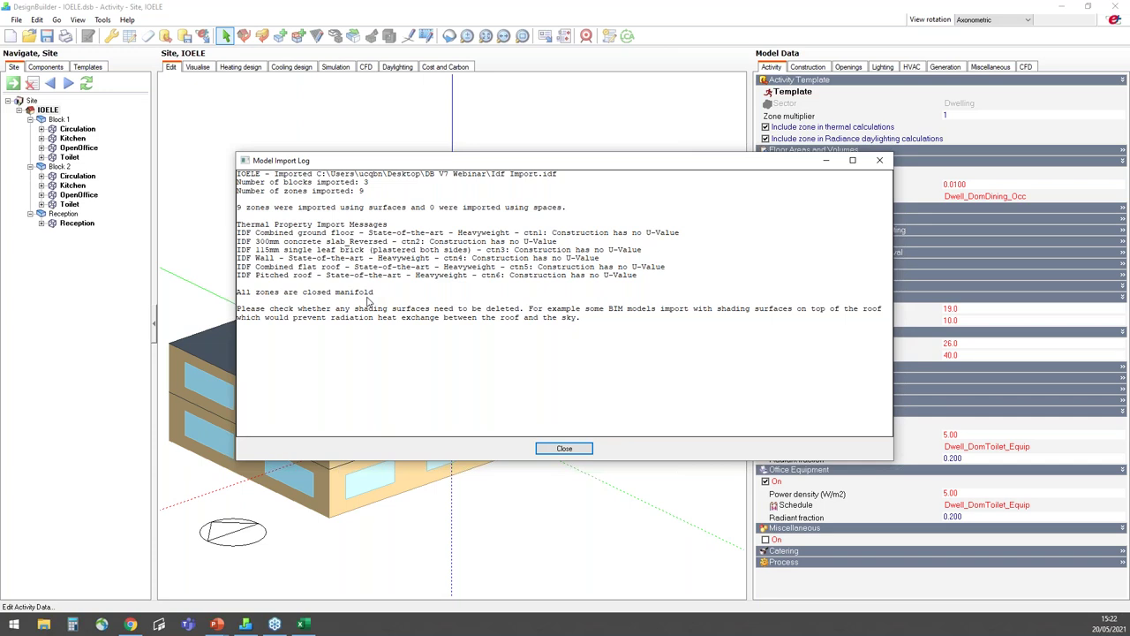
left_click(564, 449)
Step: Orbit and pan to frame the whole three-block building, then drill into the Reception roof
middle_click_drag(327, 344, 516, 333)
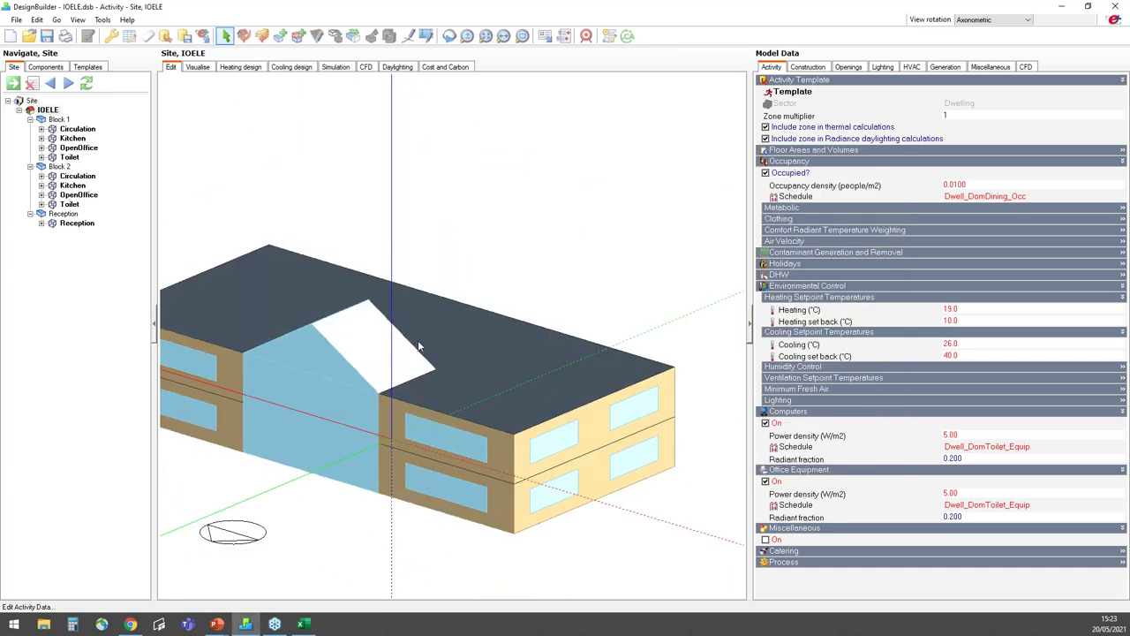
middle_click_drag(418, 345, 500, 329)
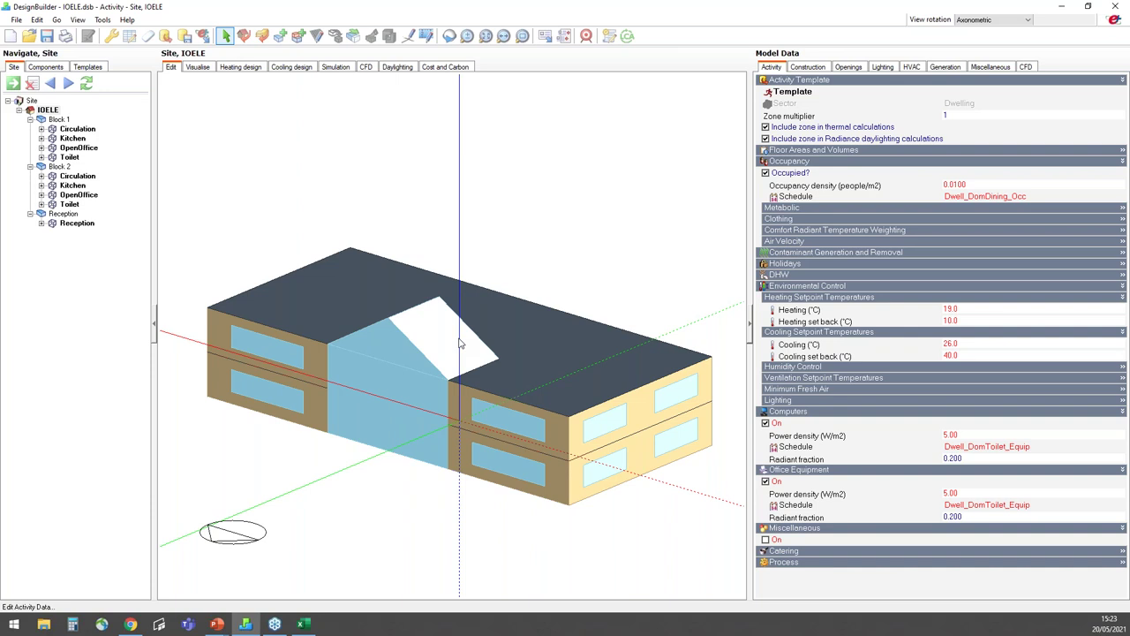
double_click(459, 343)
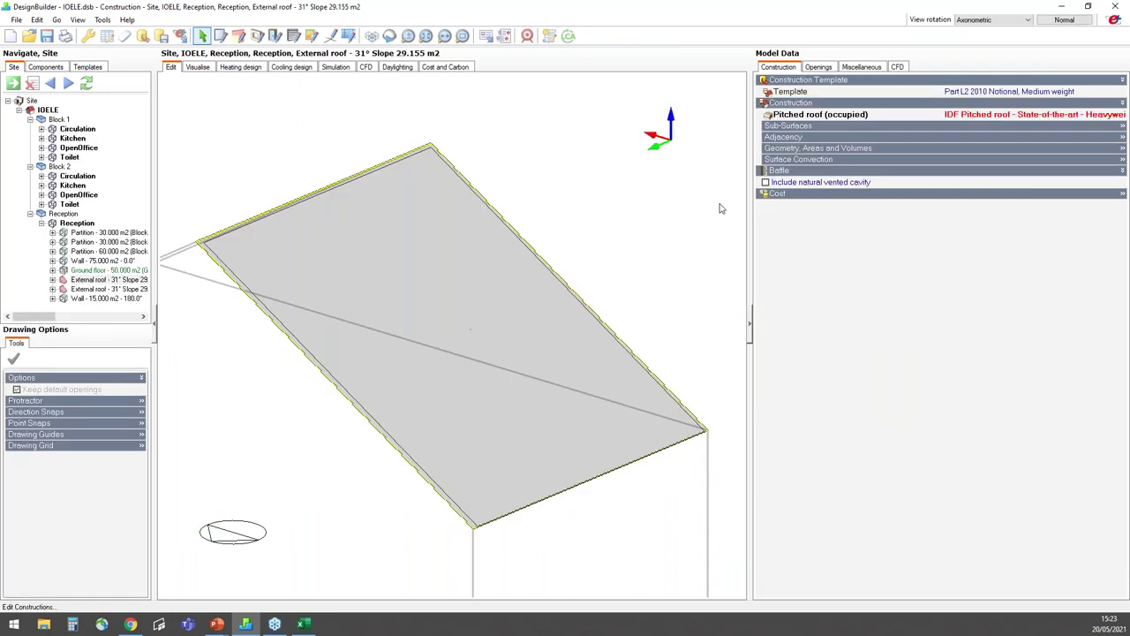
Step: Select the roof's Pitched roof (occupied) construction and bring up the list of available constructions
left_click(1110, 118)
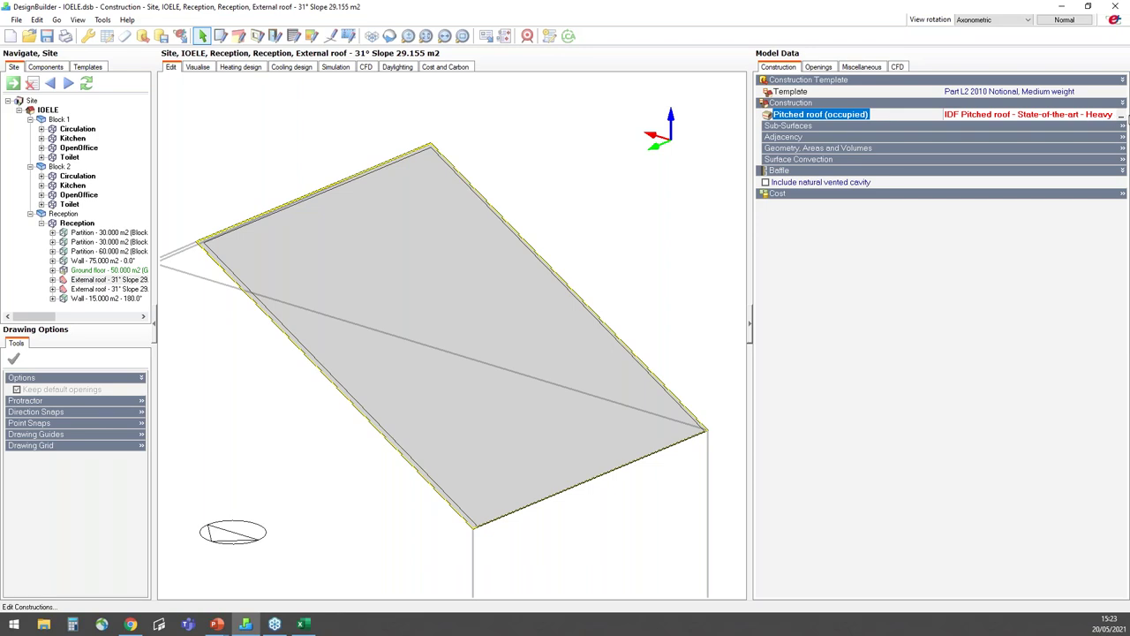
left_click(1120, 118)
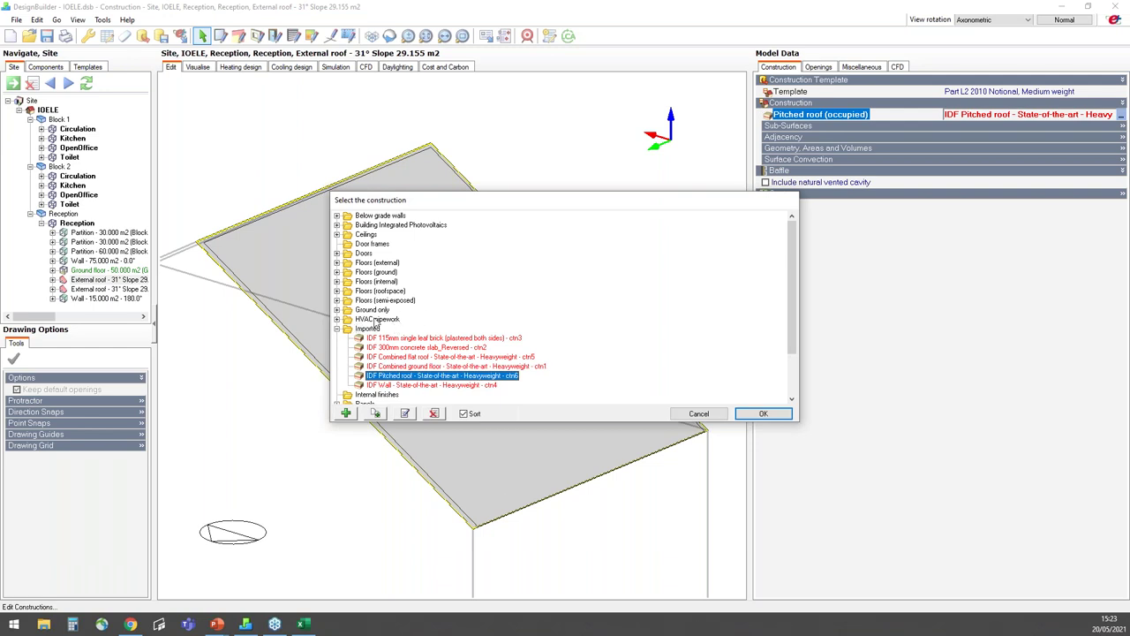
Step: Pick the imported IDF Wall - State-of-the-art - Heavyweight construction and open it for editing
scroll(381, 306, "down", 1)
scroll(379, 302, "down", 1)
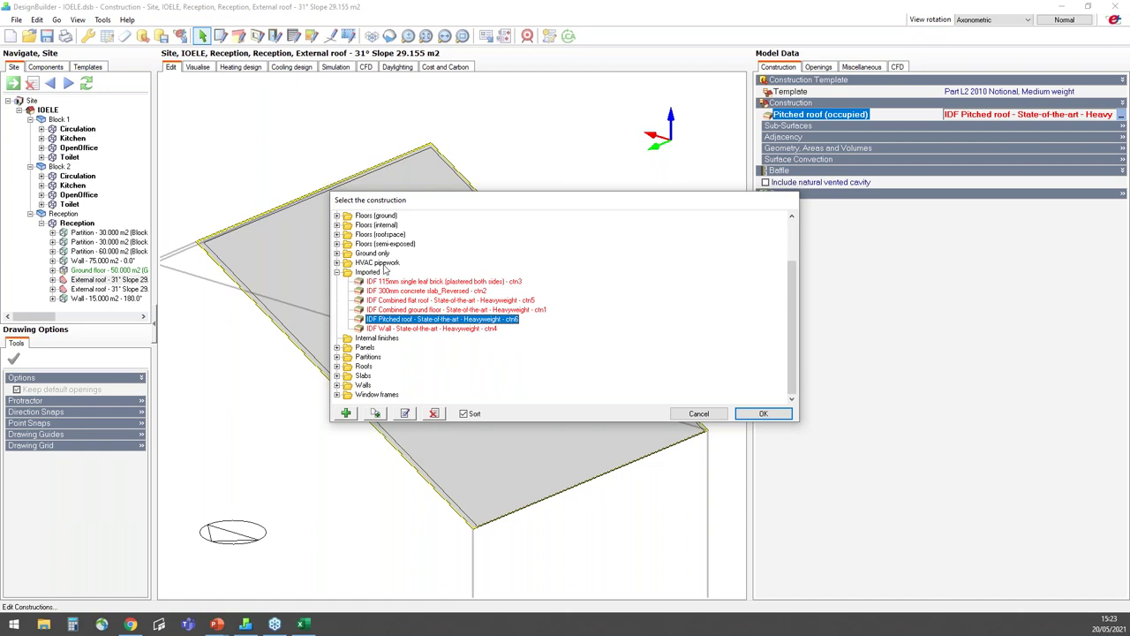
left_click(380, 330)
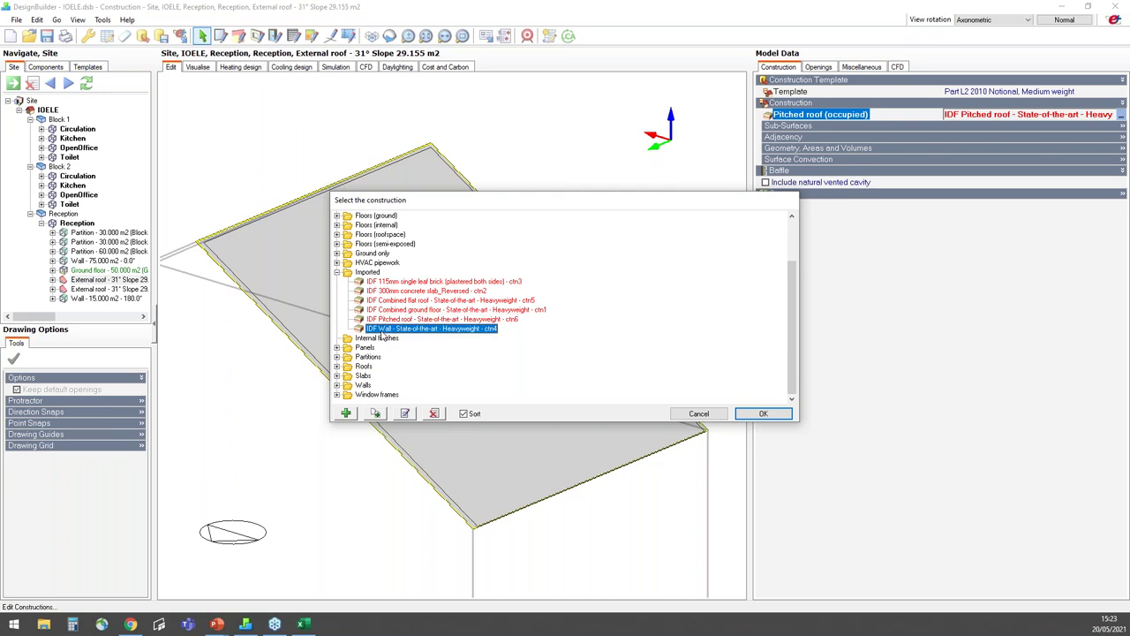
left_click(404, 414)
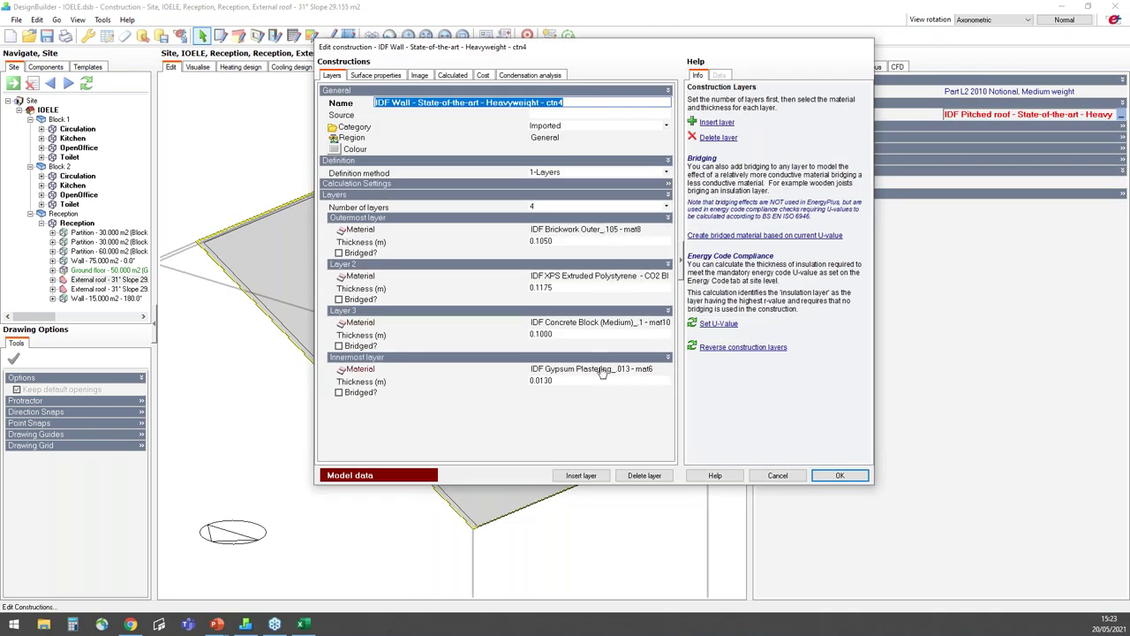
Step: Show the outermost layer's IDF Brickwork Outer_105 data, and open and cancel its material editor
left_click(603, 231)
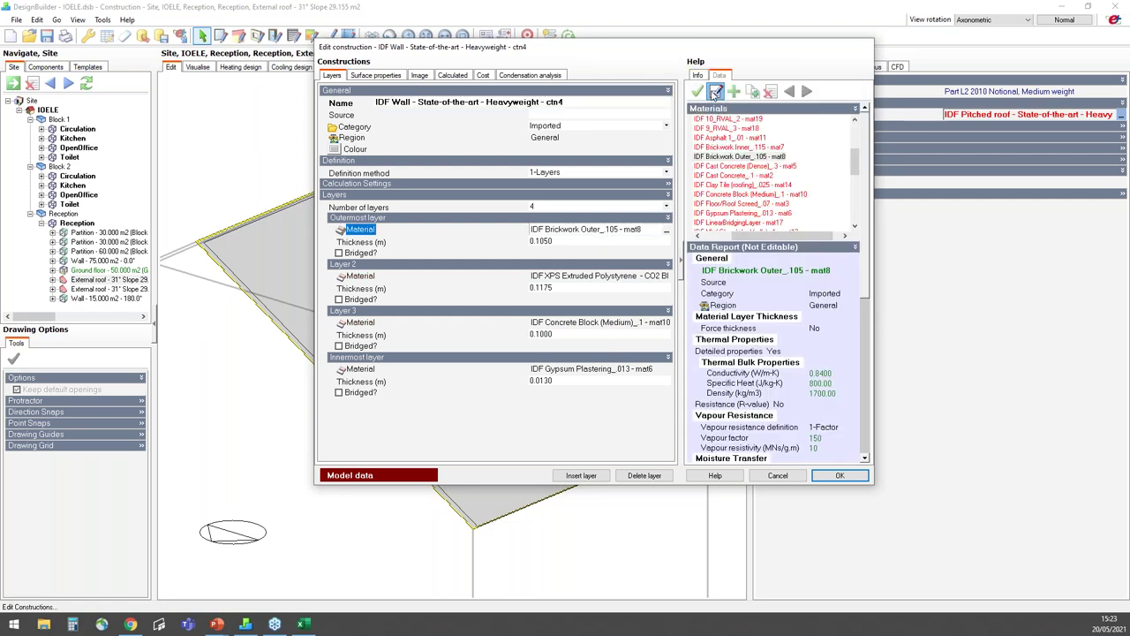
left_click(716, 92)
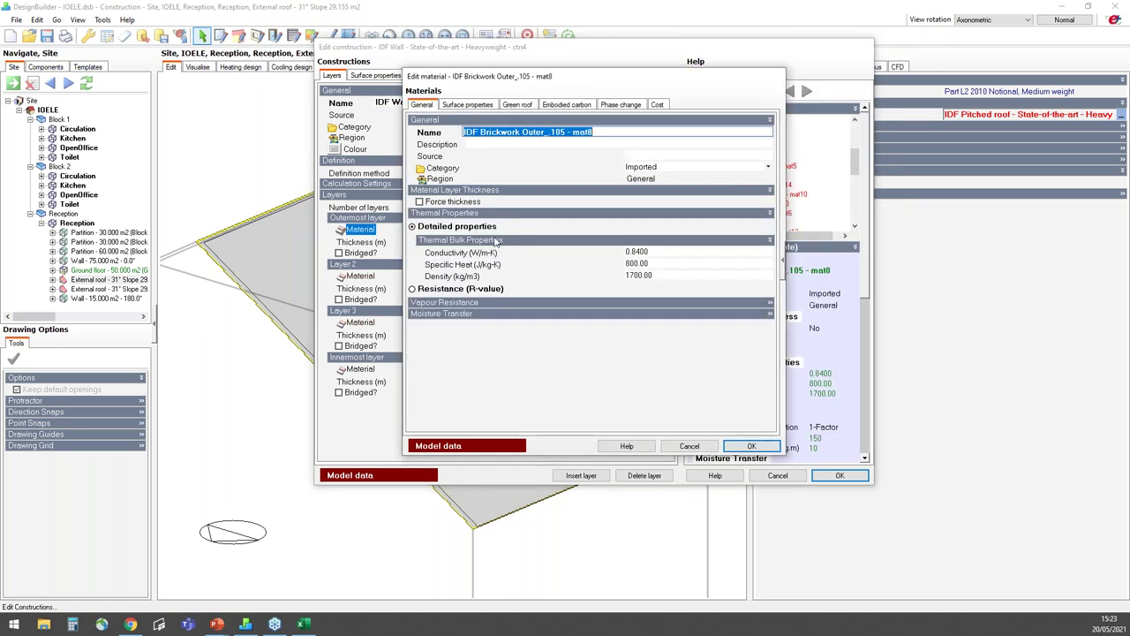
left_click(689, 446)
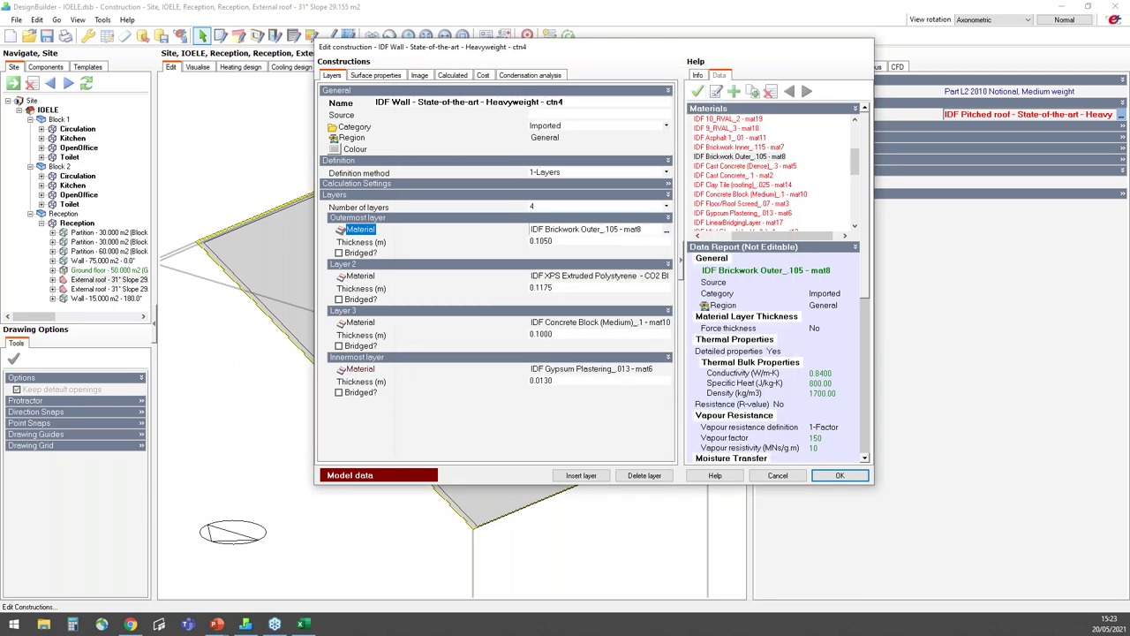
Step: Browse the material chooser for the outermost layer, then close it without changes
left_click(666, 229)
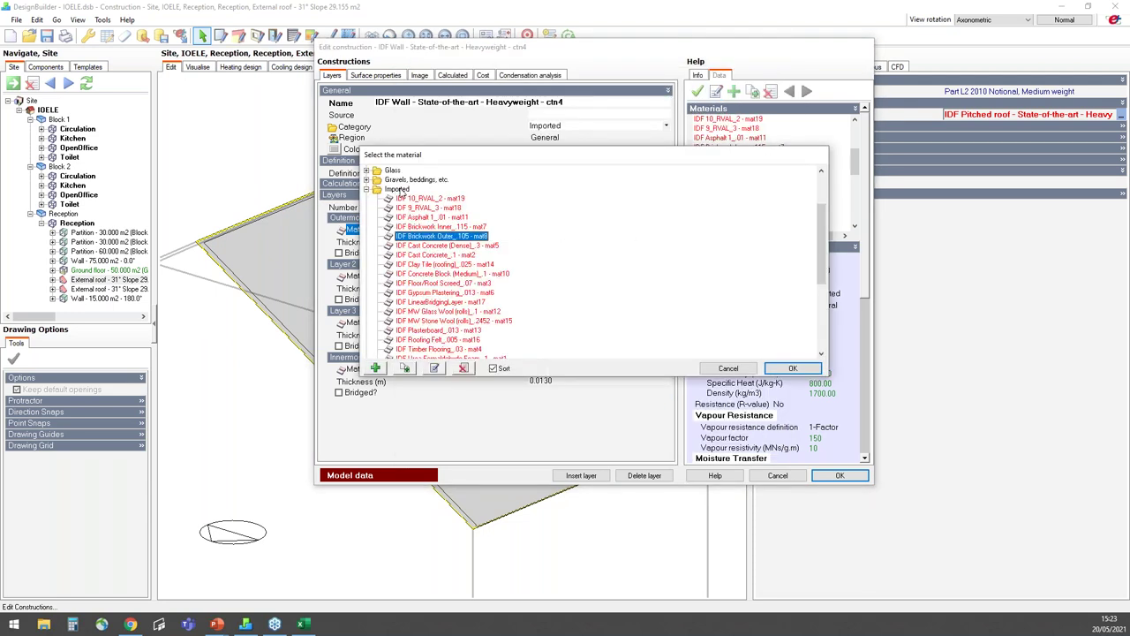
scroll(399, 196, "up", 1)
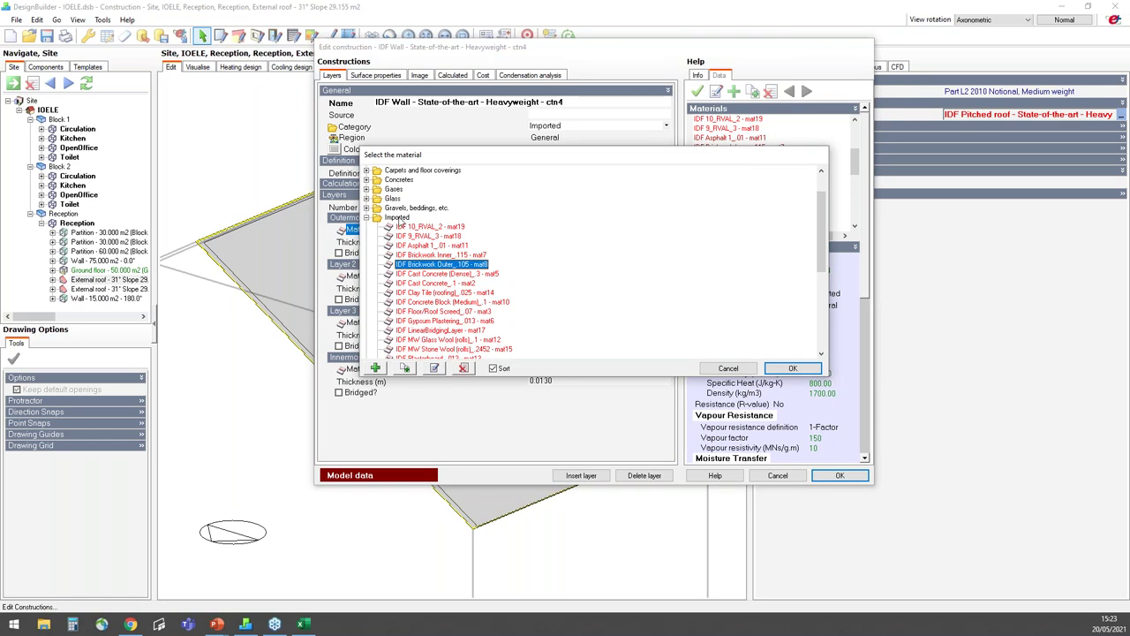
scroll(404, 226, "down", 2)
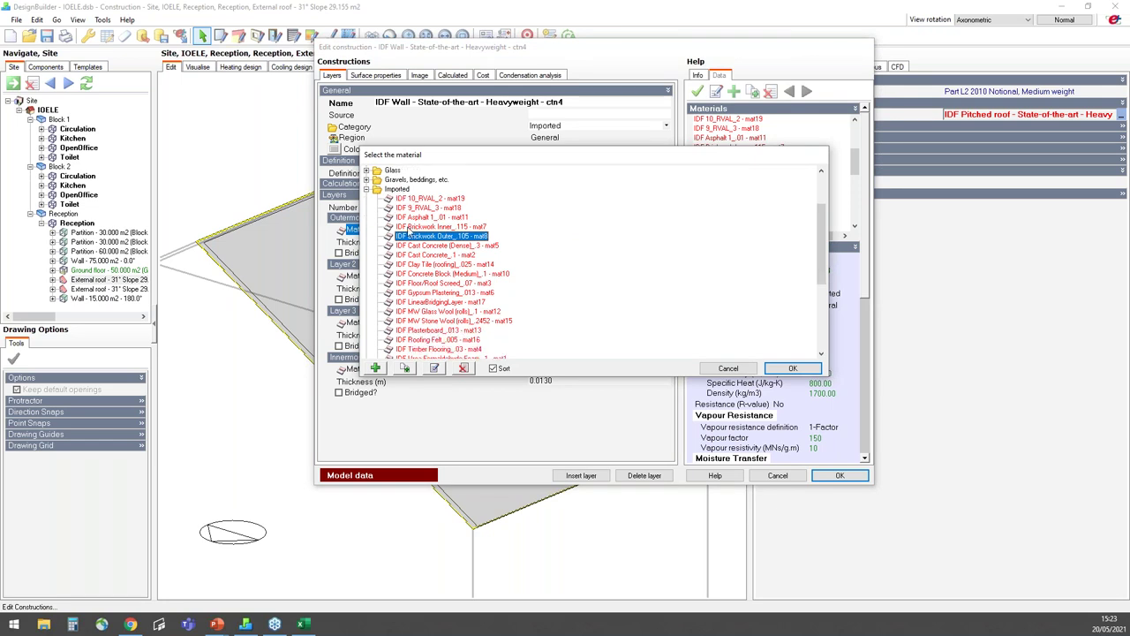
scroll(409, 230, "down", 1)
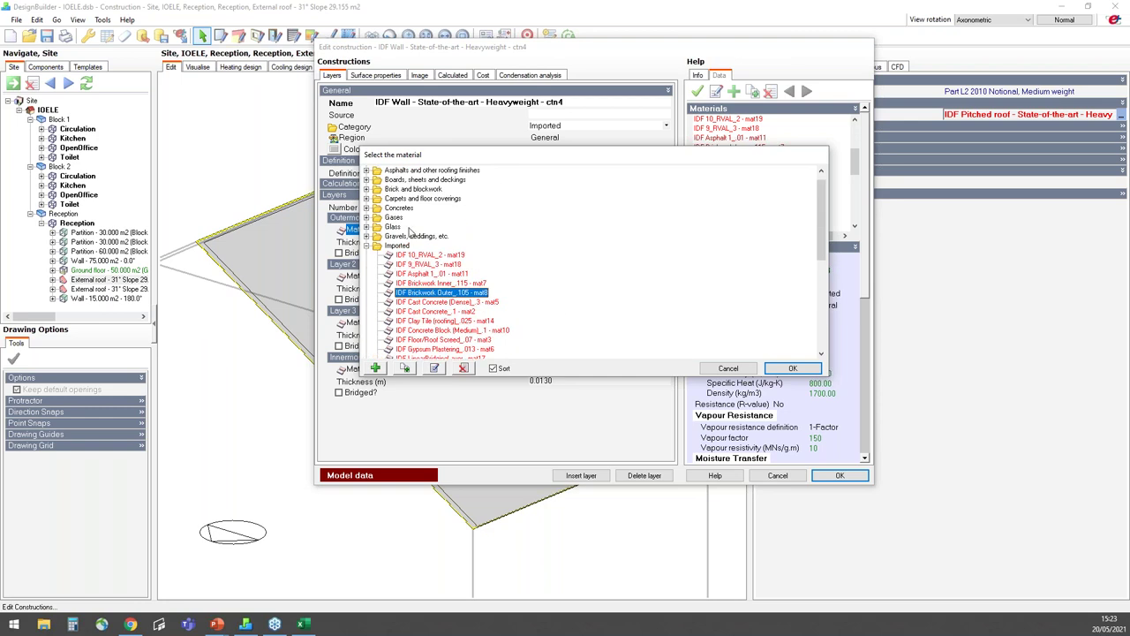
scroll(411, 231, "up", 4)
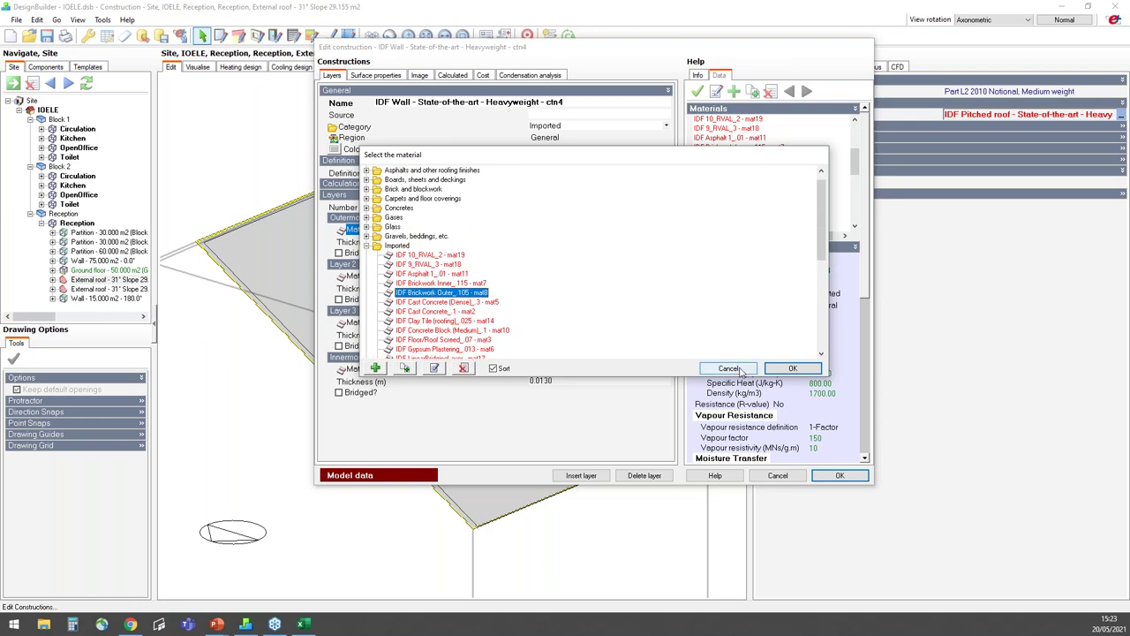
left_click(738, 369)
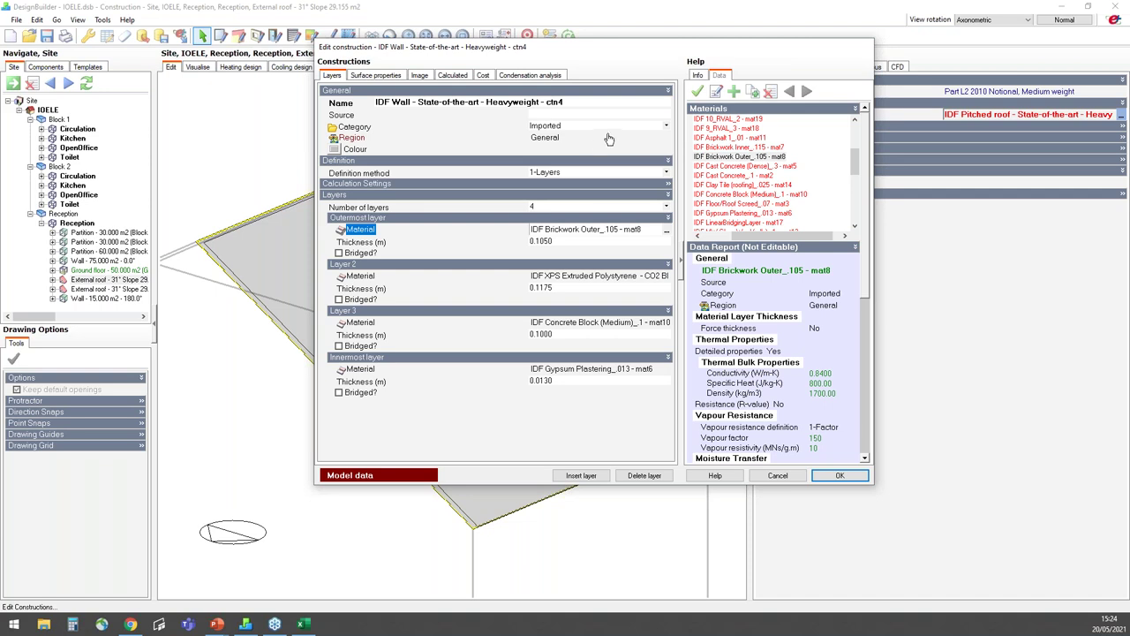
Step: Check the construction category, keep Imported, and close the wall construction editor unsaved
left_click(666, 126)
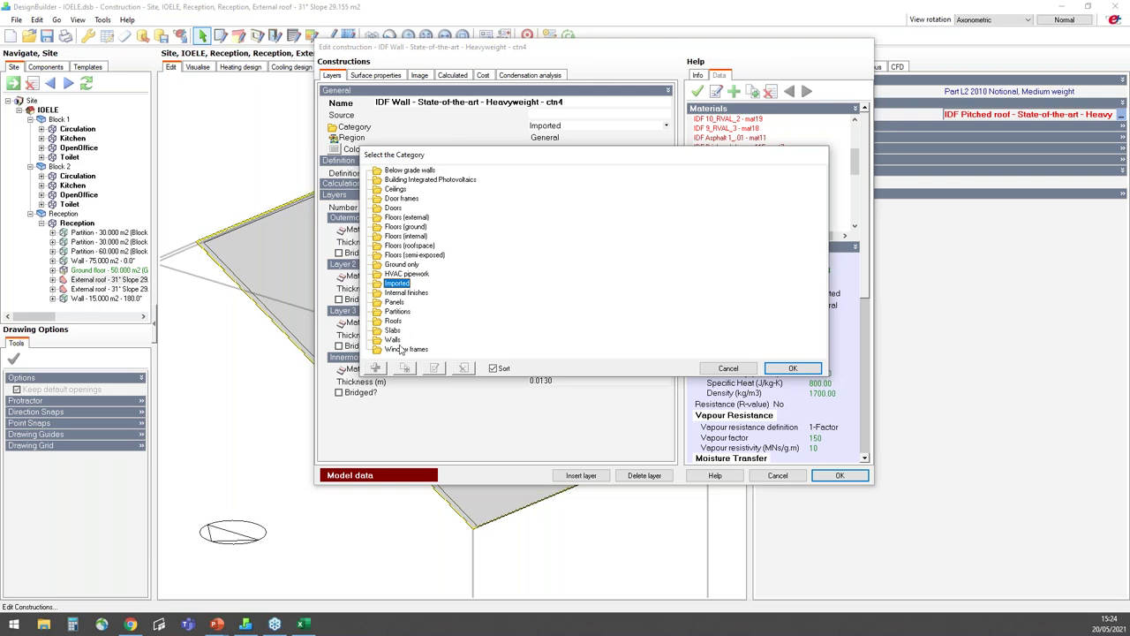
left_click(728, 369)
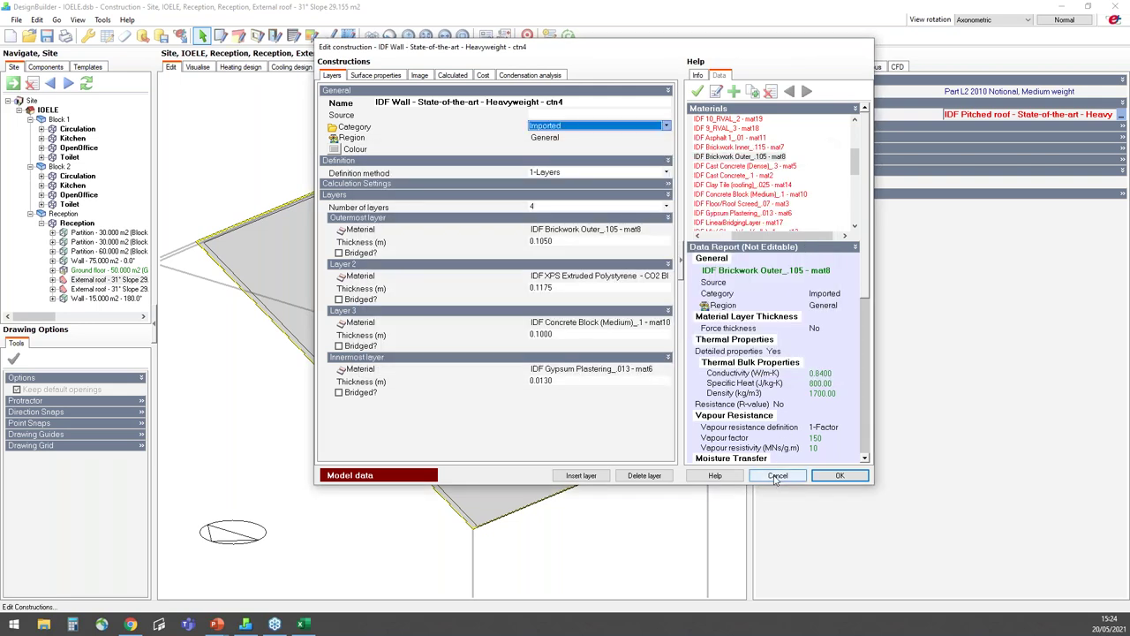
left_click(777, 477)
Step: Dismiss the construction chooser and render the whole IOELE building coloured by construction
left_click(698, 414)
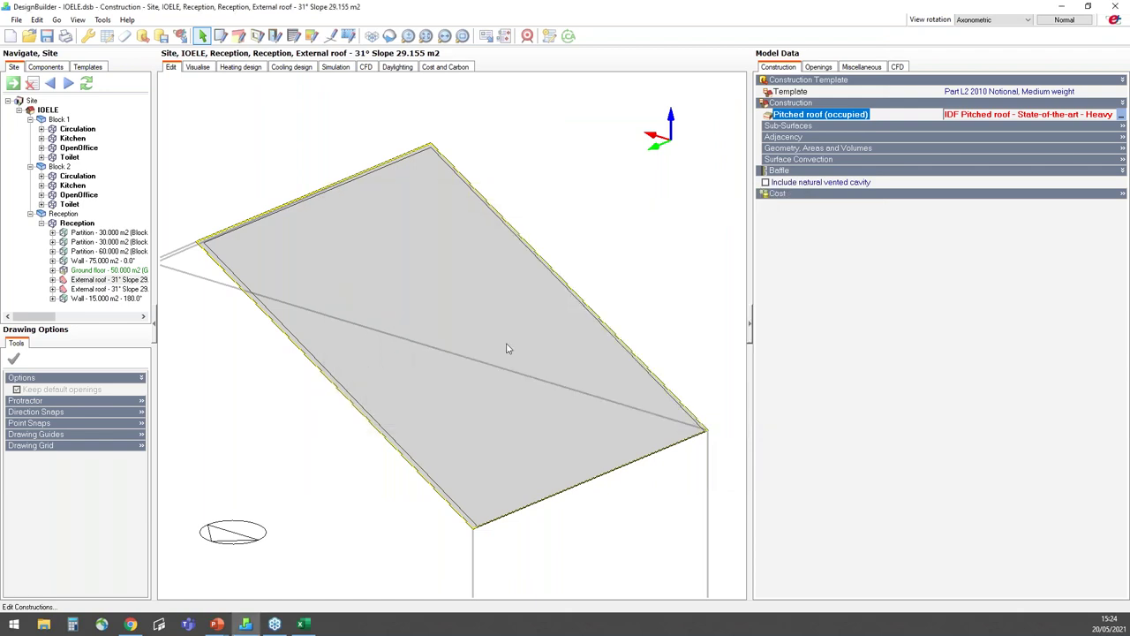
left_click(45, 110)
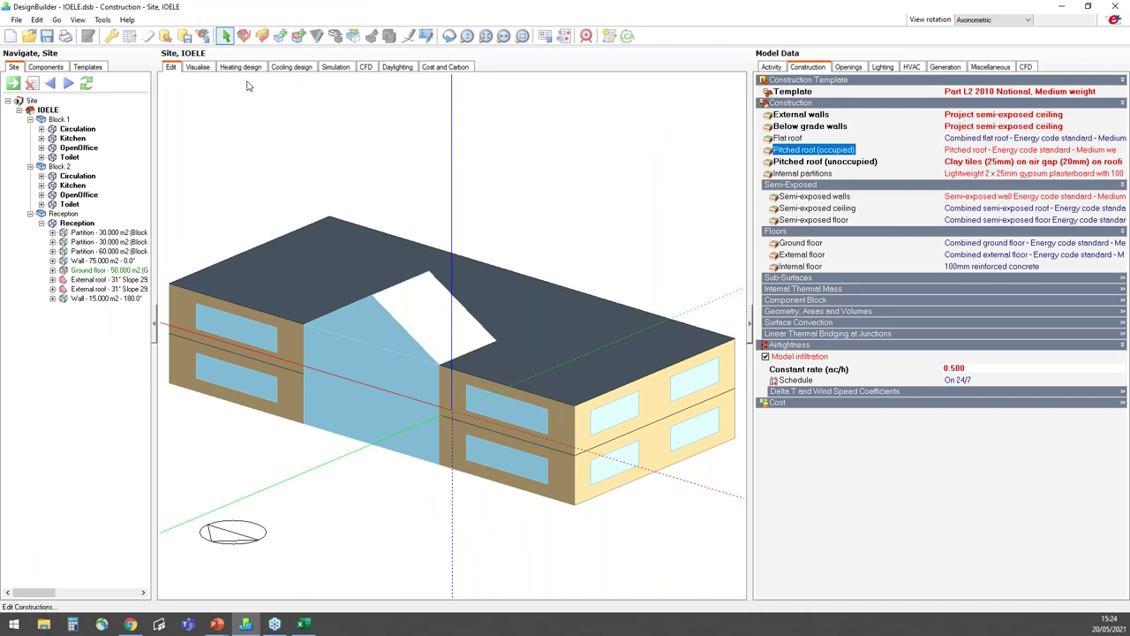
left_click(203, 71)
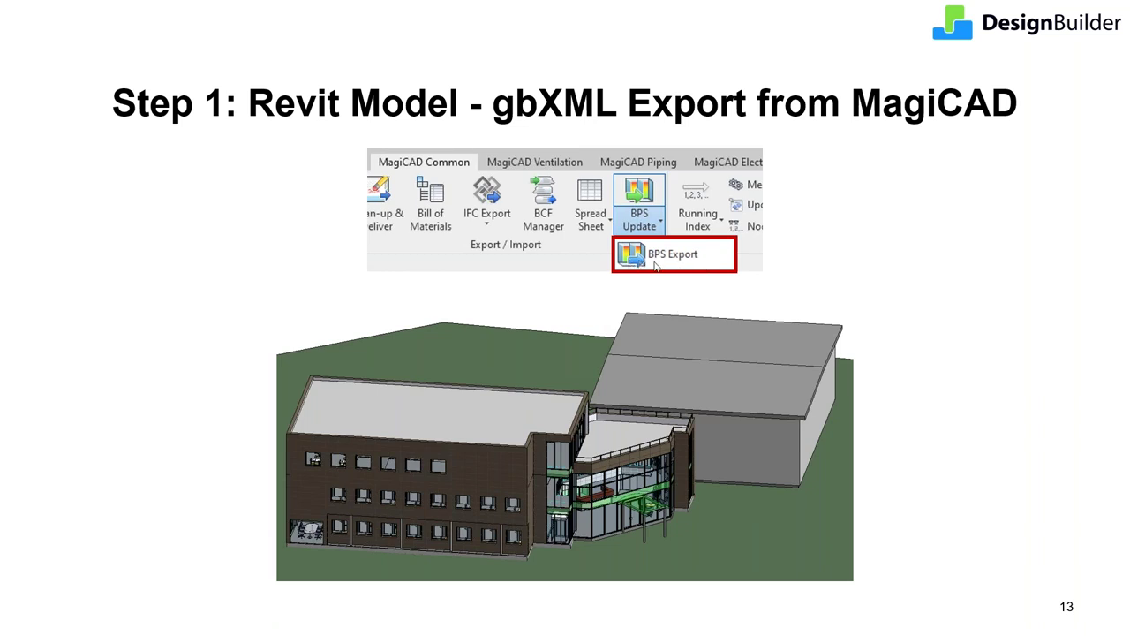
Step: Advance the slideshow two slides toward 'Step 5: Export to MagiCAD'
key("Right")
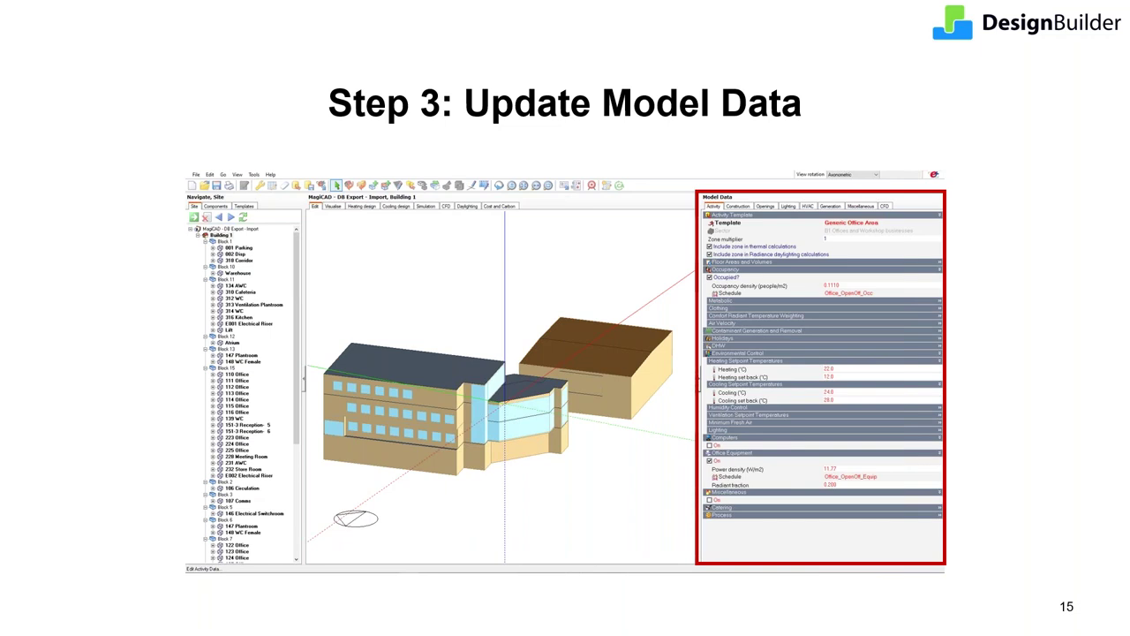
key("Right")
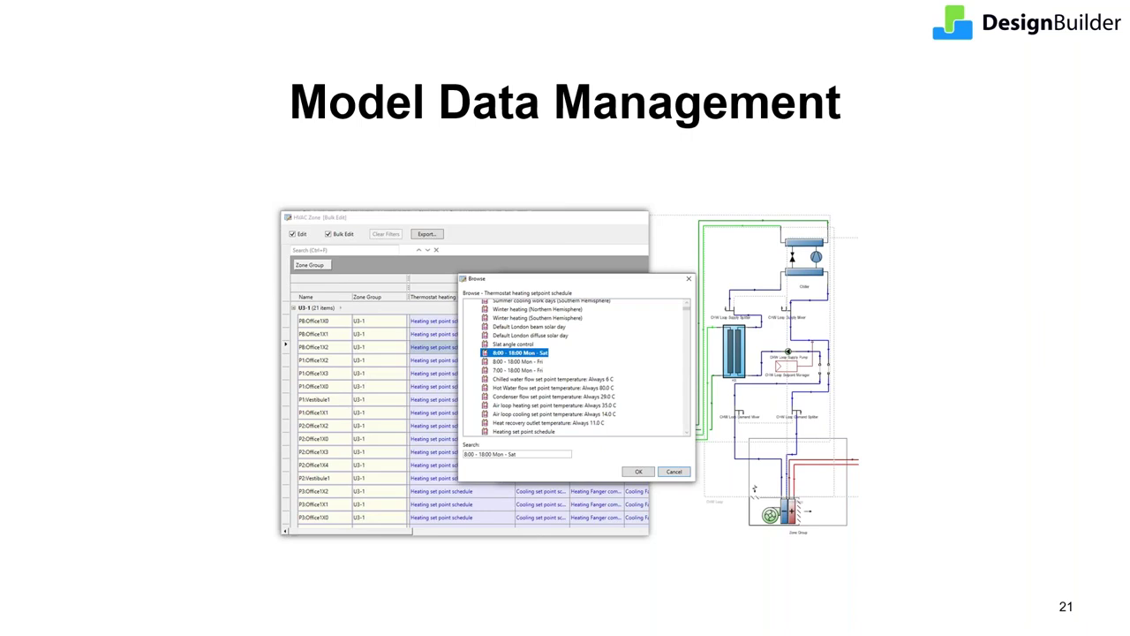
Step: Return to DesignBuilder and load the Central House <HVAC System> schematic
key("alt+Tab")
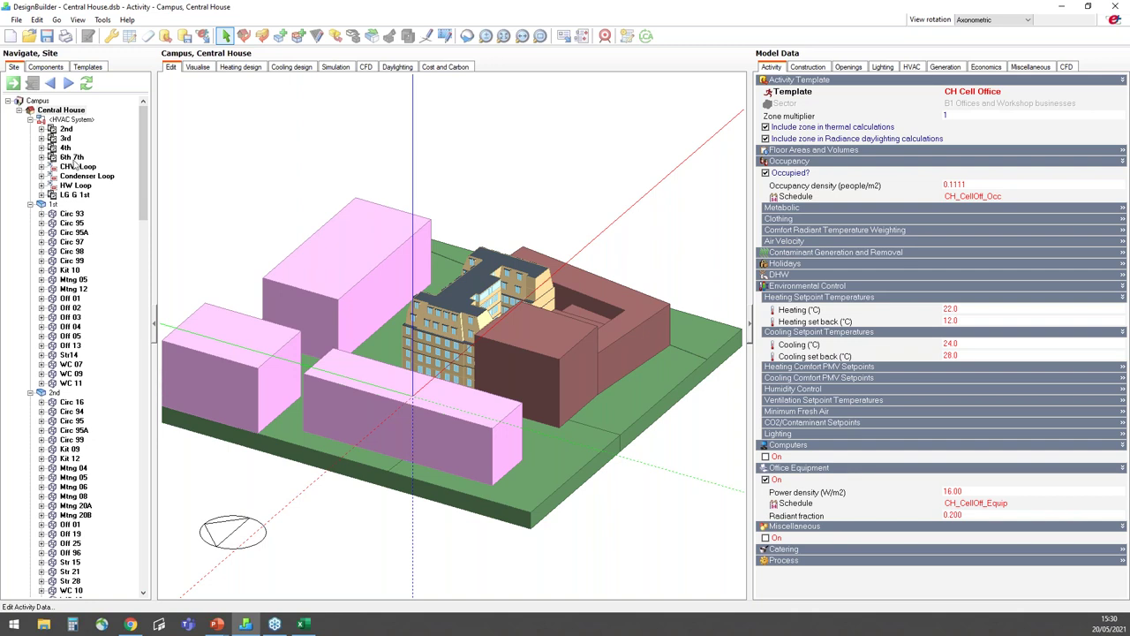
left_click(71, 119)
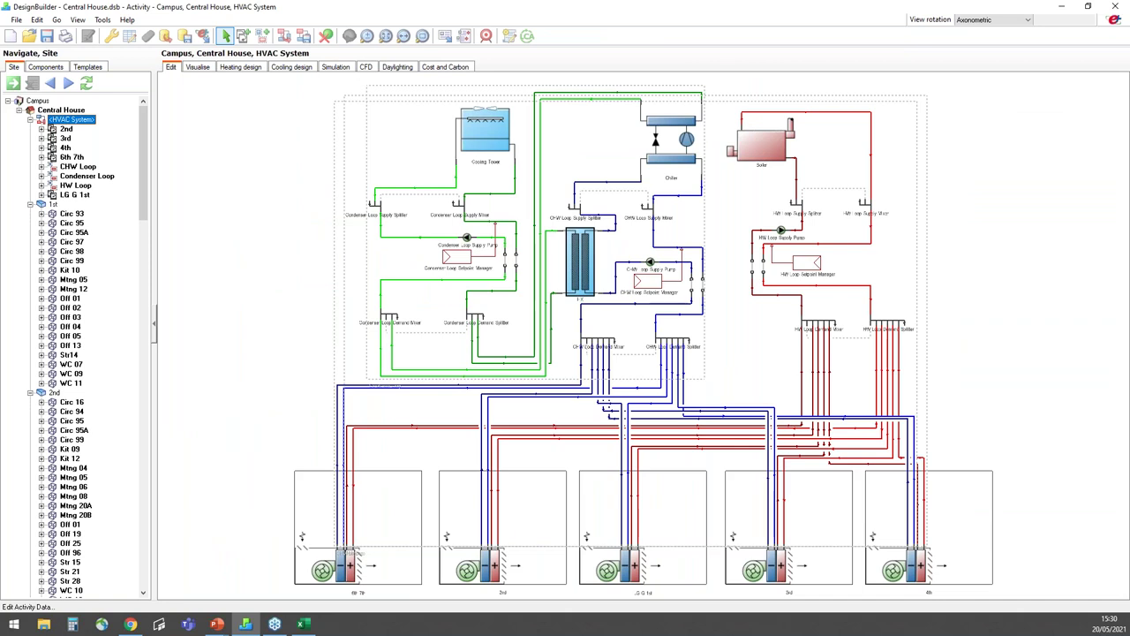
left_click(287, 364)
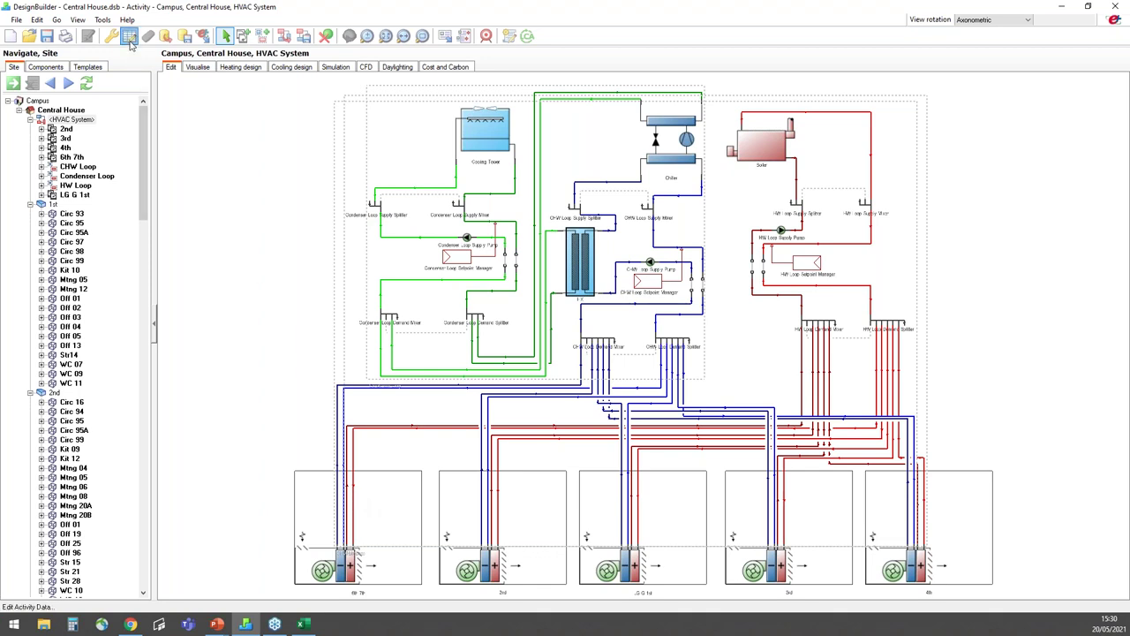
Step: In Model Data Grid View Management, pick Surface Construction Summary, expand Manage Layouts, then view HVAC layouts
left_click(129, 41)
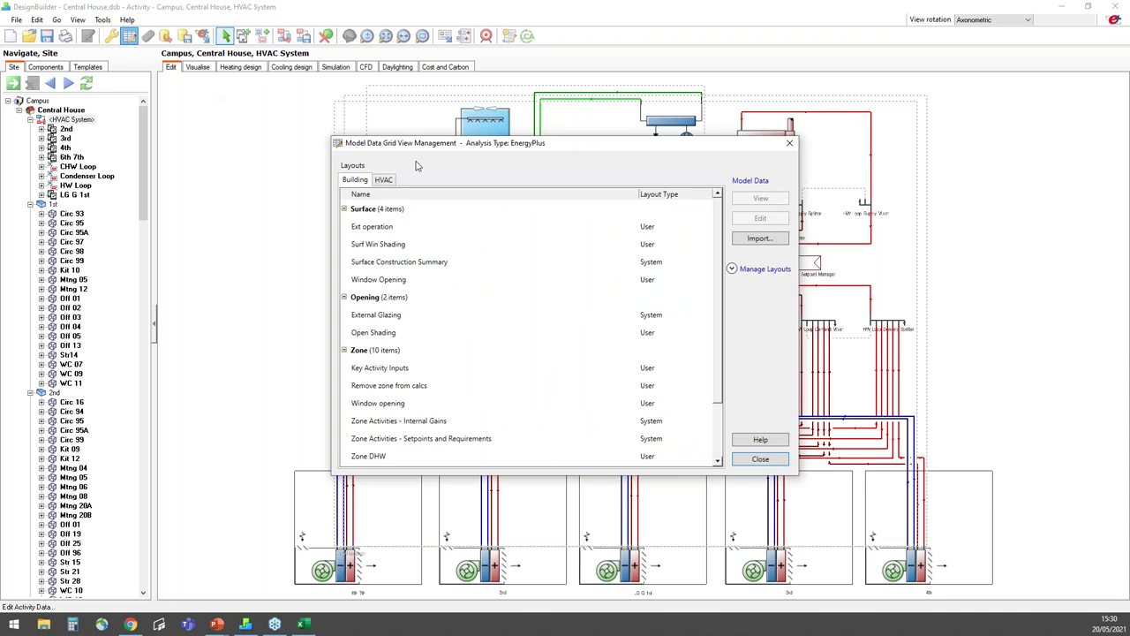
left_click(671, 268)
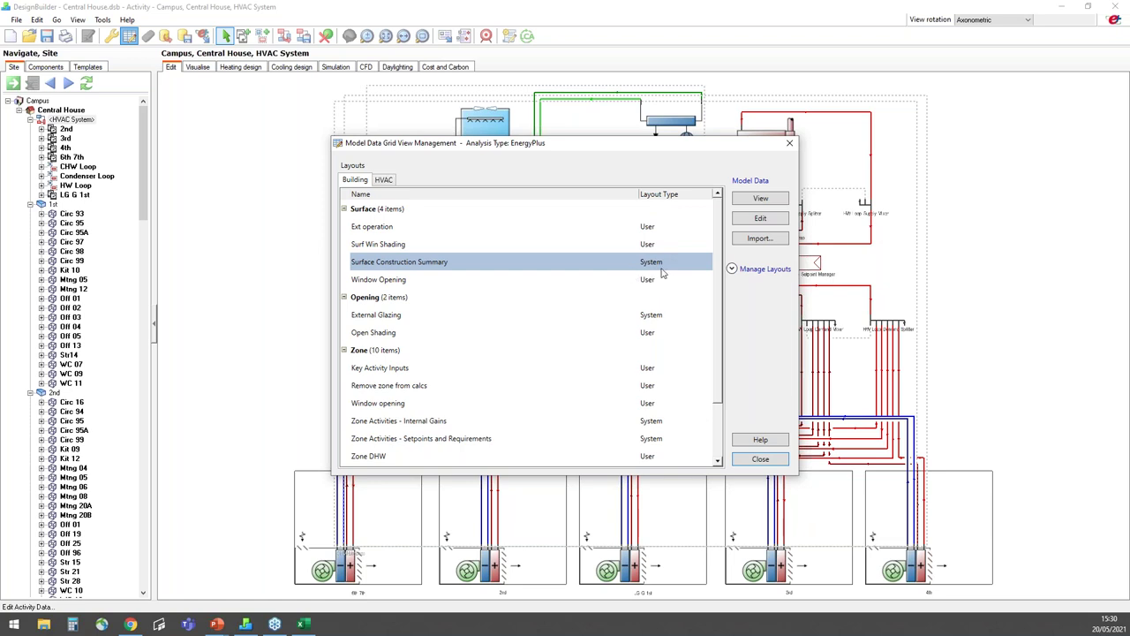
left_click(732, 269)
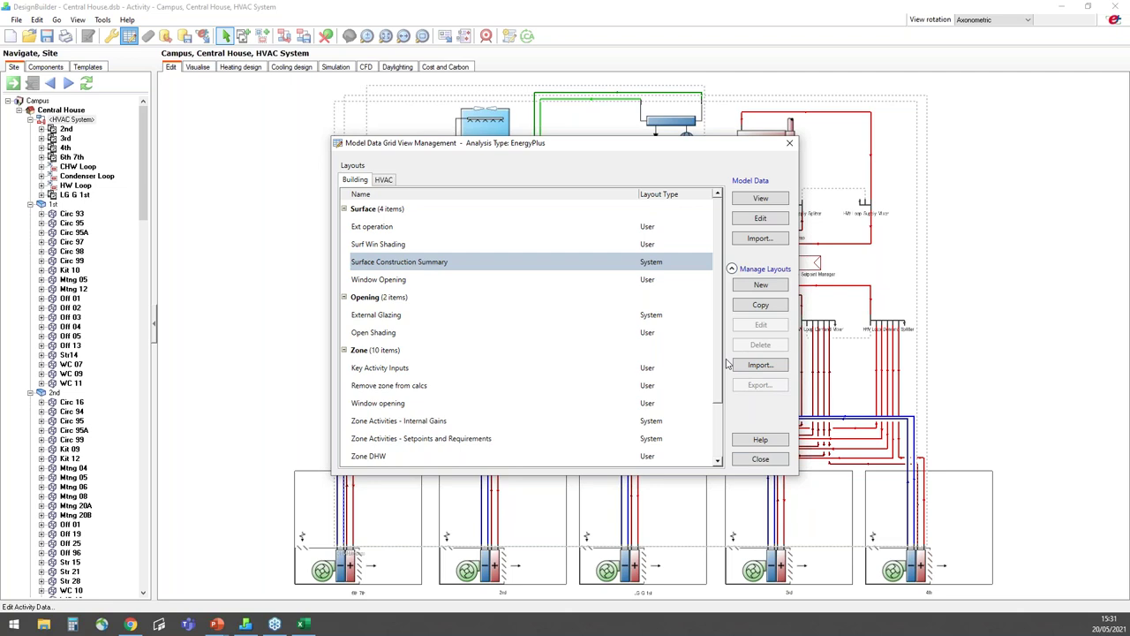
left_click(383, 180)
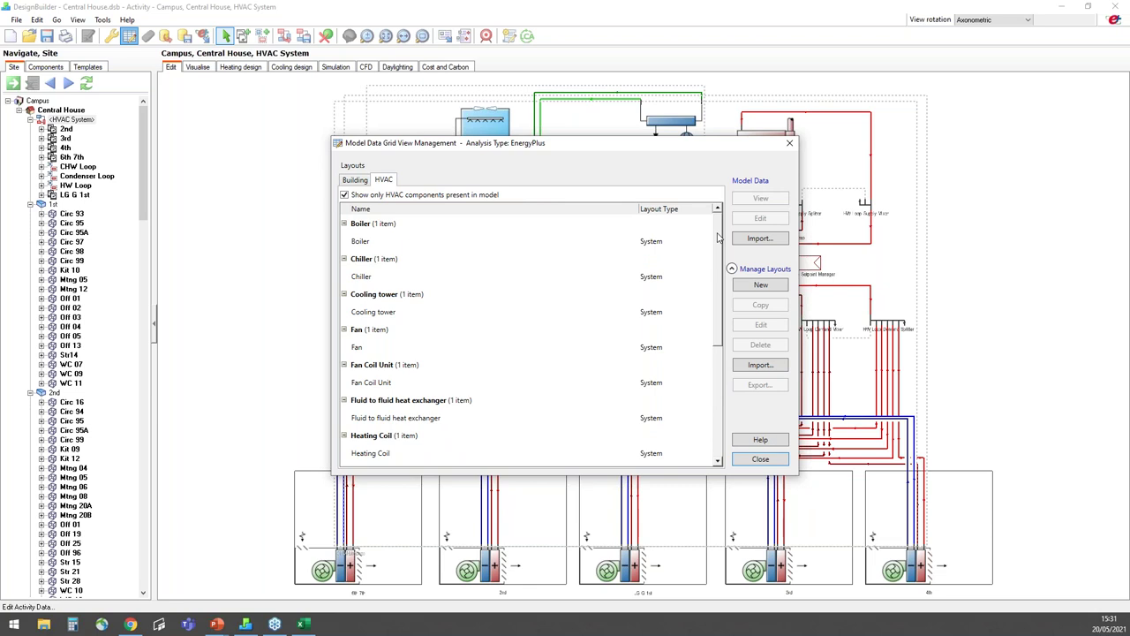
Step: Scroll the HVAC layouts and open the Water Cooling Coil grid for editing
left_click_drag(718, 237, 723, 367)
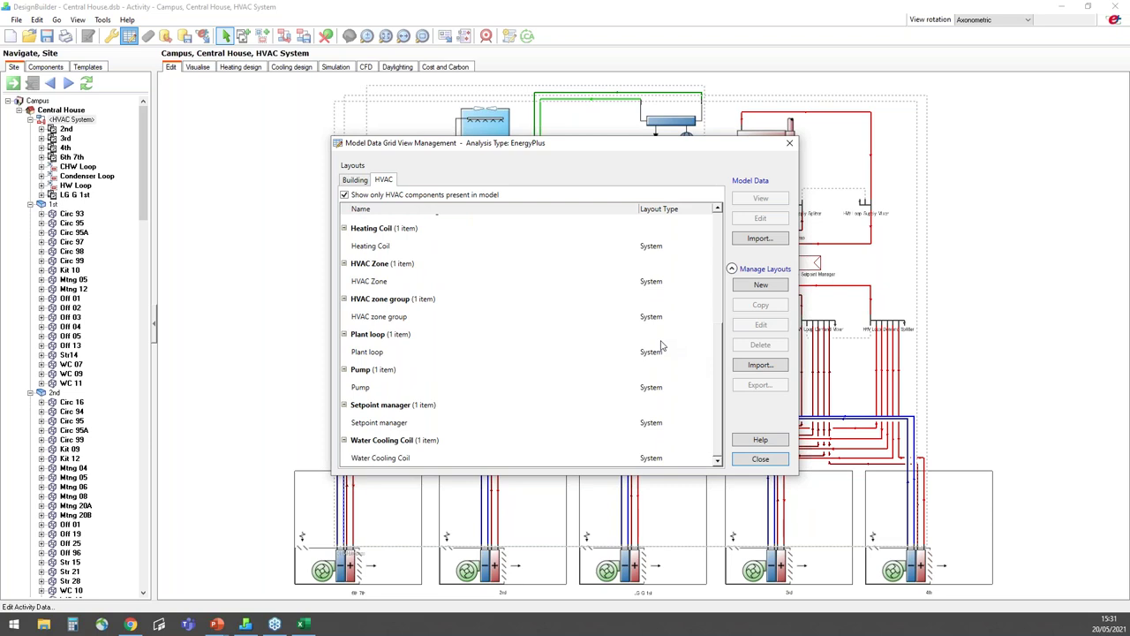
left_click(392, 458)
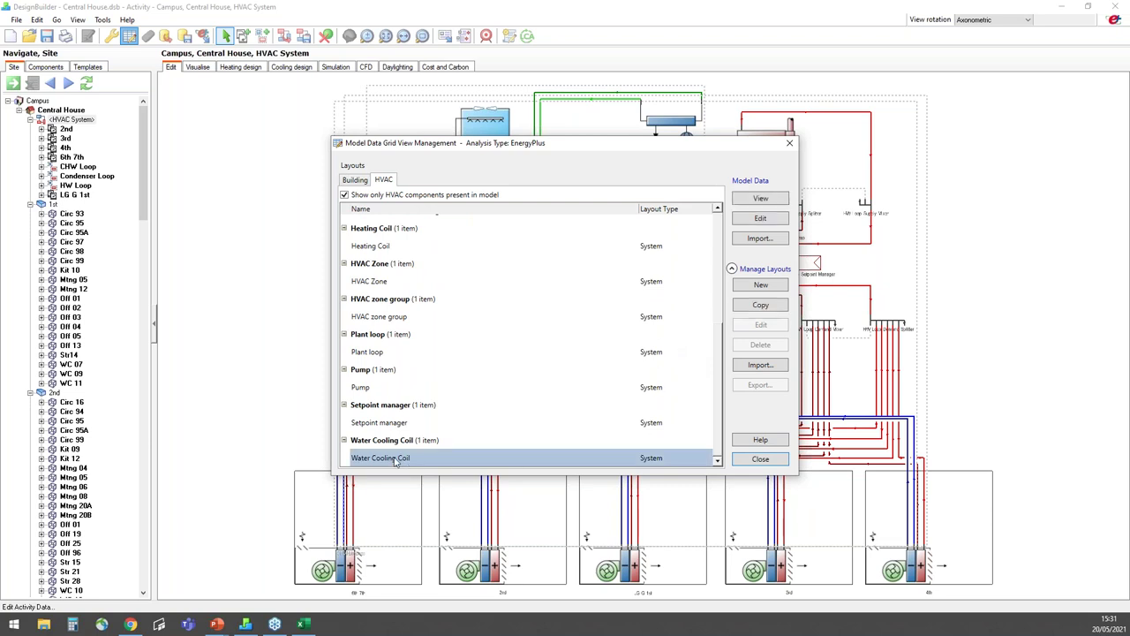
left_click(769, 221)
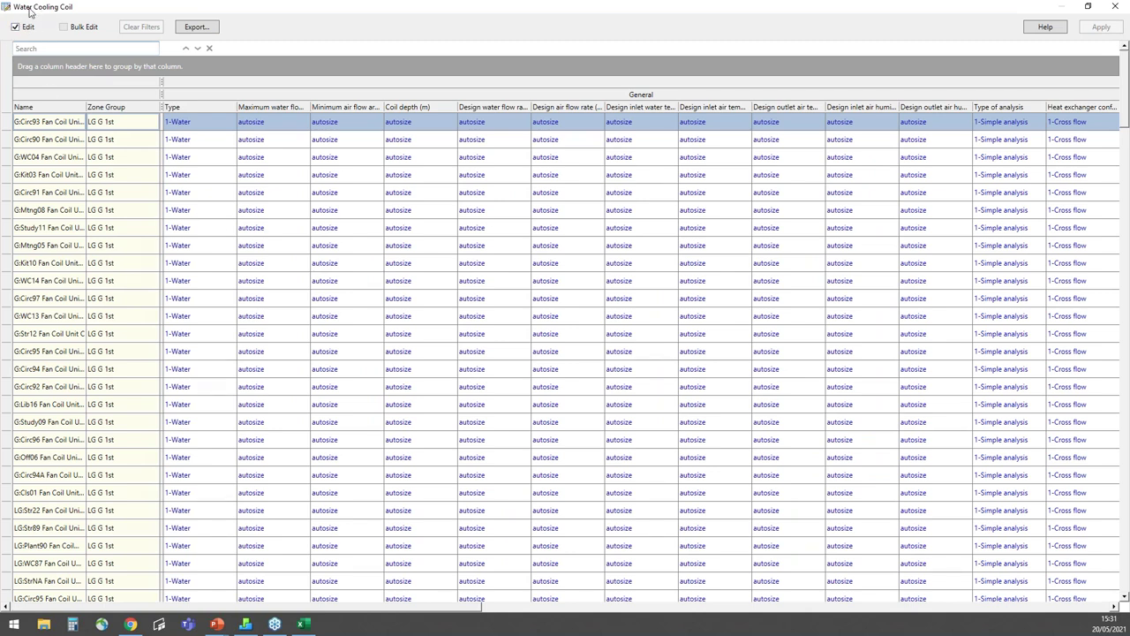
Step: Open the Water Cooling Coil grid listing every fan coil unit cooling coil with fin, operation and controller settings
left_click(11, 49)
left_click_drag(397, 607, 1074, 622)
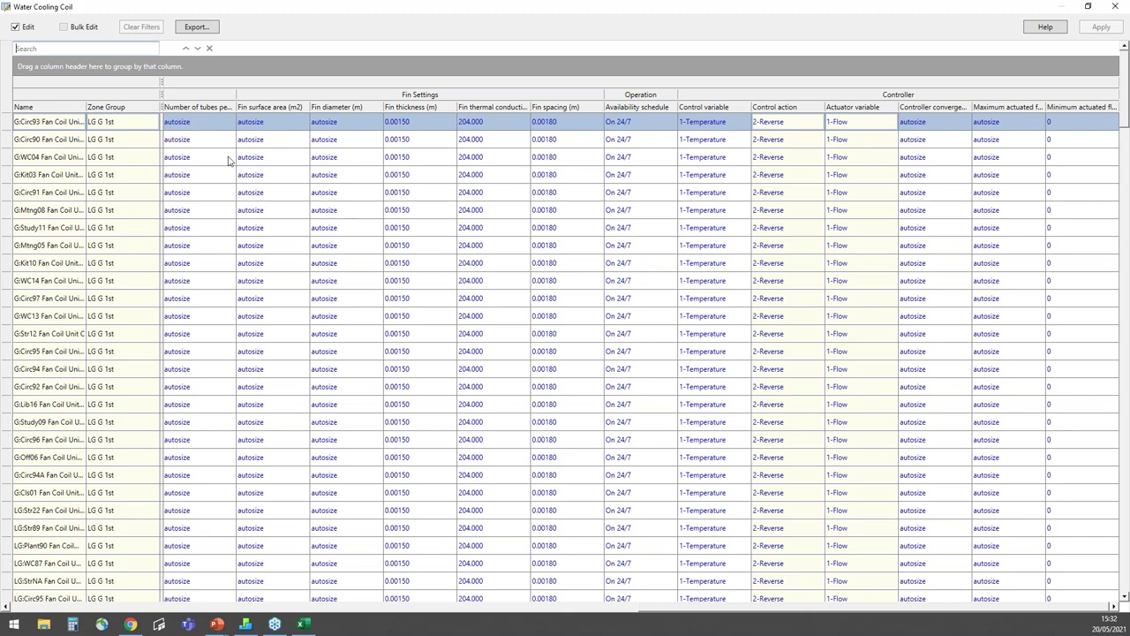
left_click(155, 108)
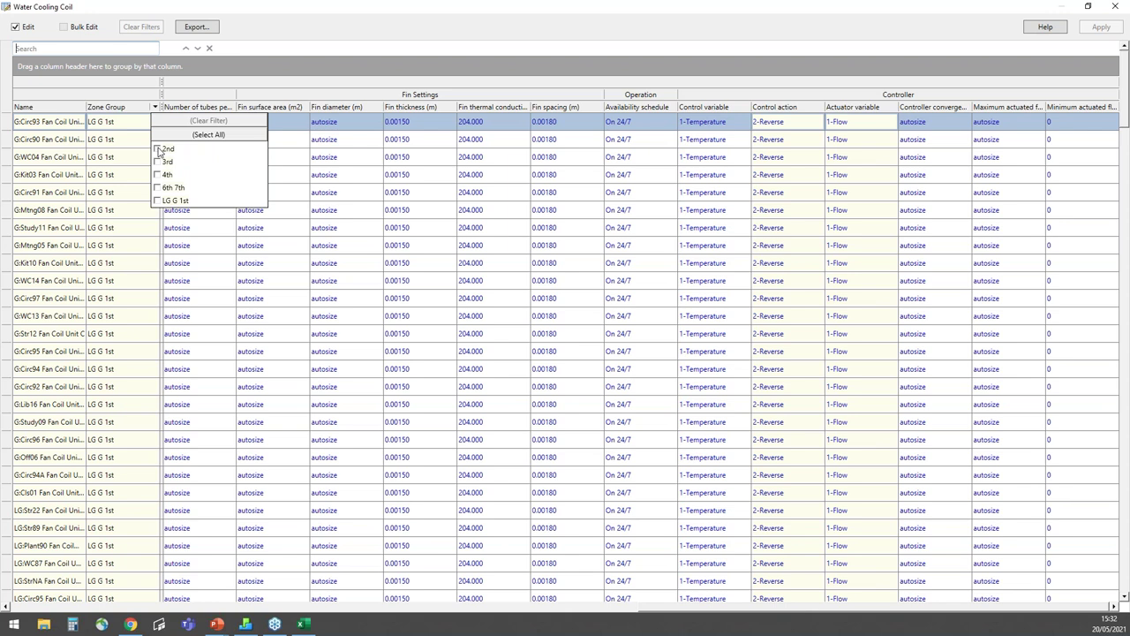
Step: Filter the coil grid to the 2nd and 3rd zone groups, then widen and sort the Name column
left_click(157, 149)
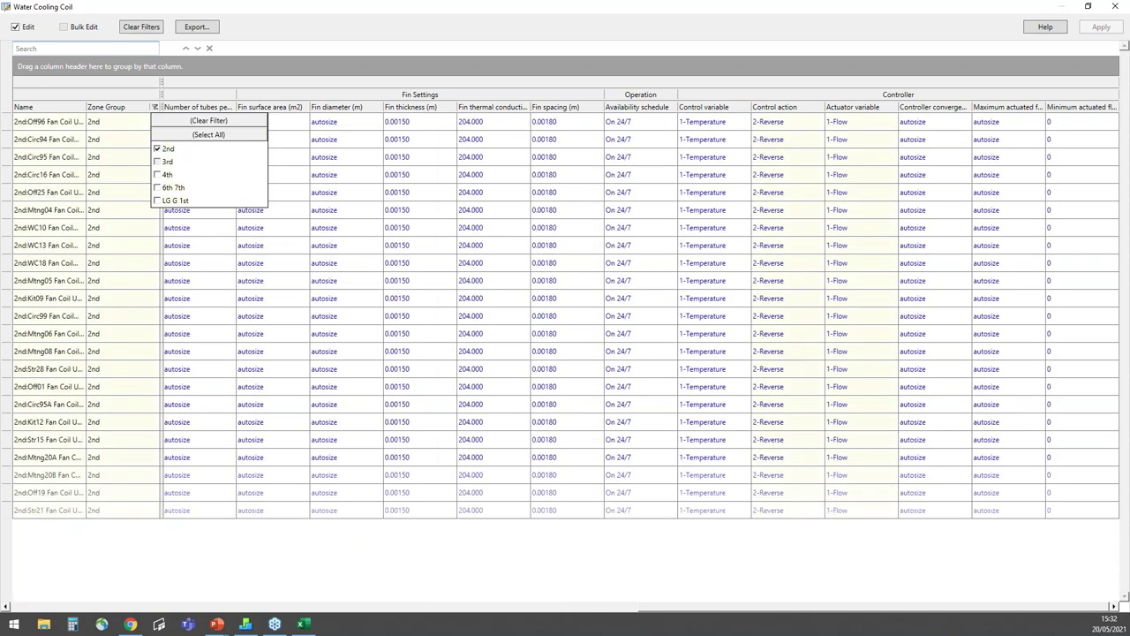
left_click(157, 161)
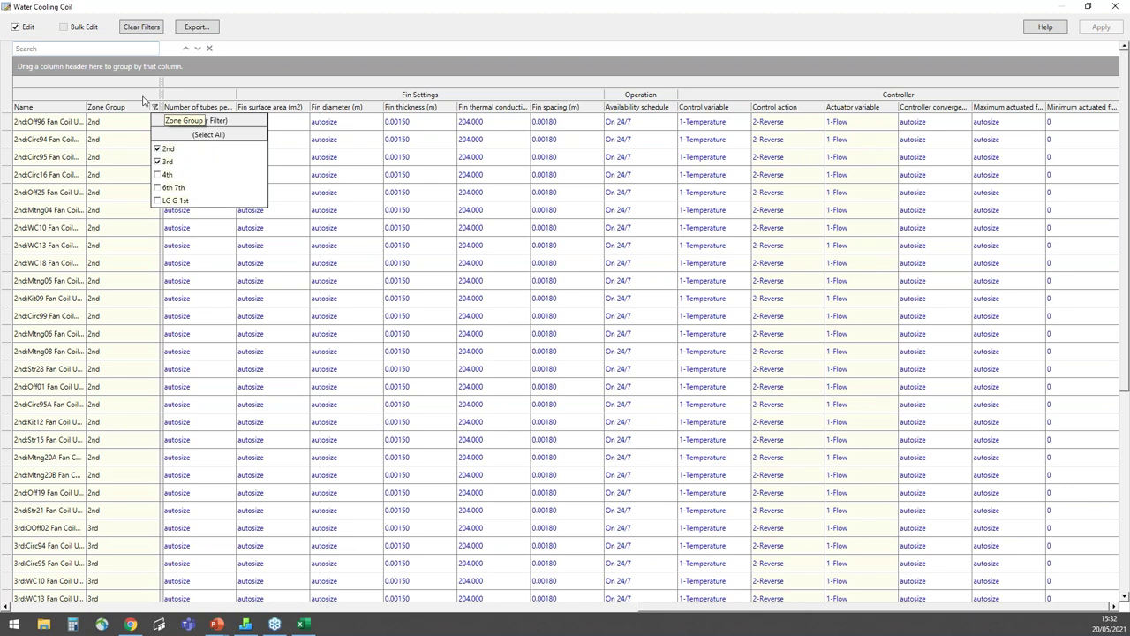
left_click(143, 99)
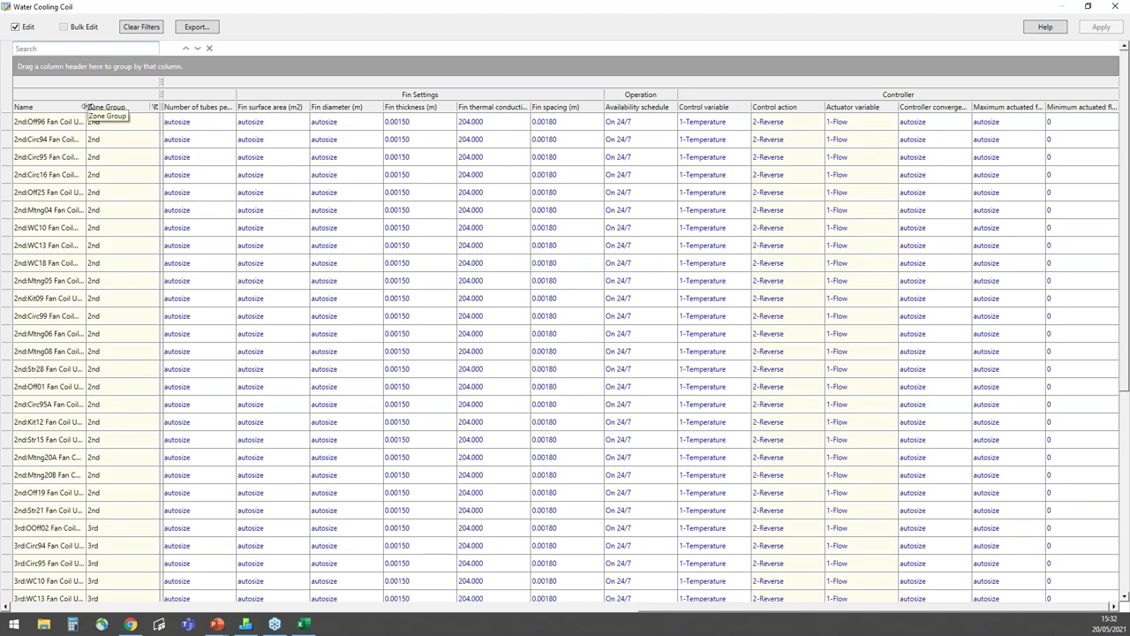
left_click_drag(87, 107, 188, 106)
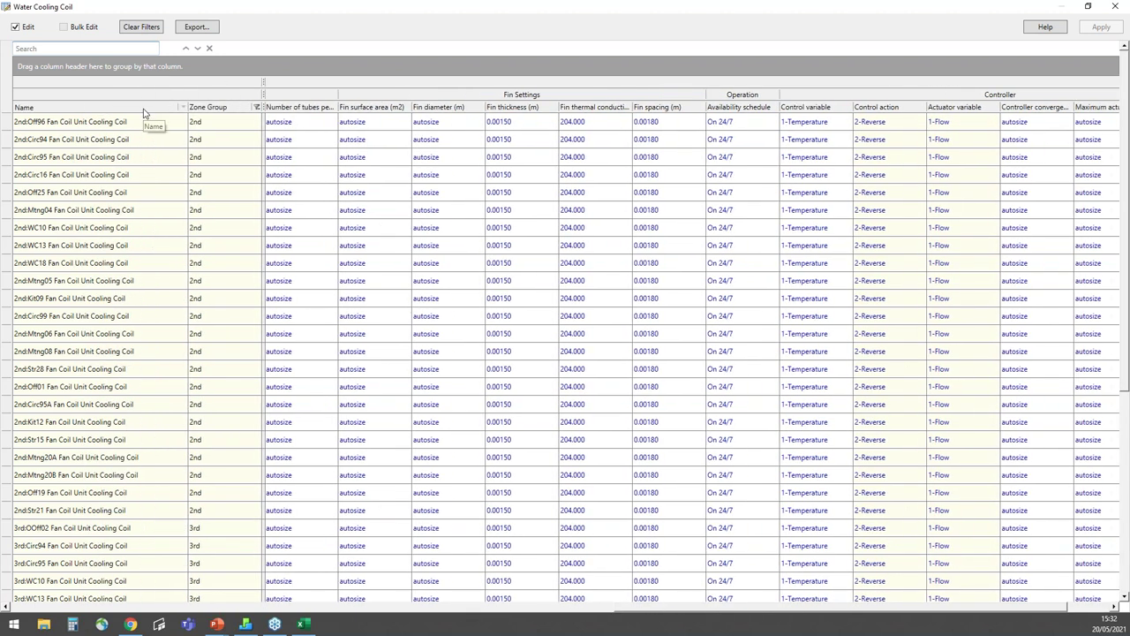
left_click(144, 112)
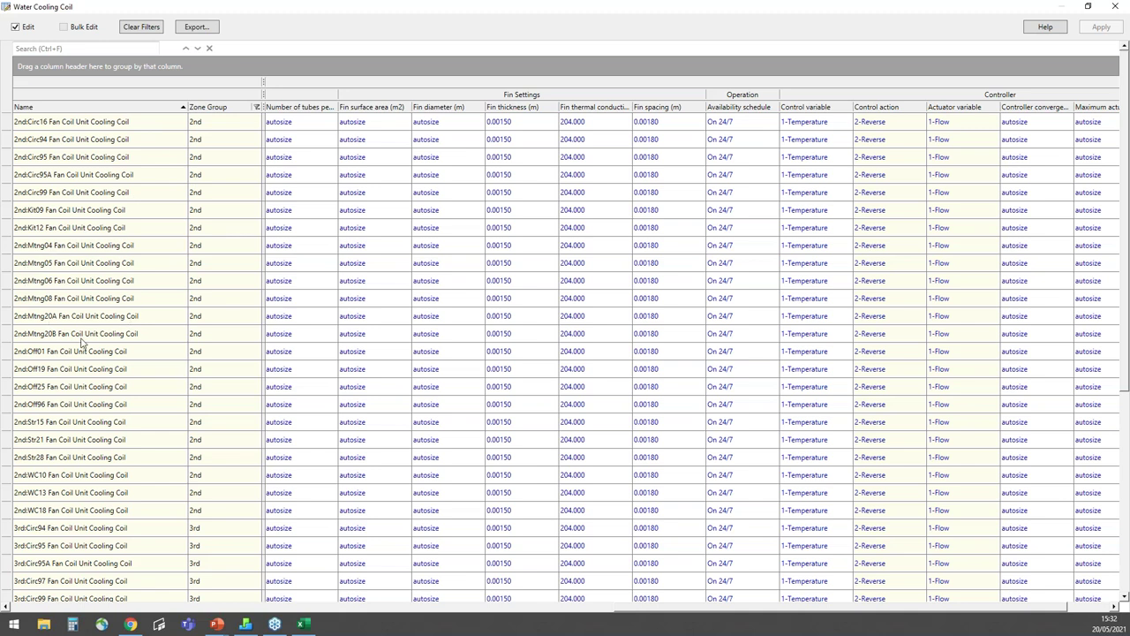
Step: Select the 2nd-floor Mtng04 to Mtng20B coils plus 3rd:Mtng01, 3rd:Mtng05 and 3rd:Mtng25E
scroll(128, 256, "down", 2)
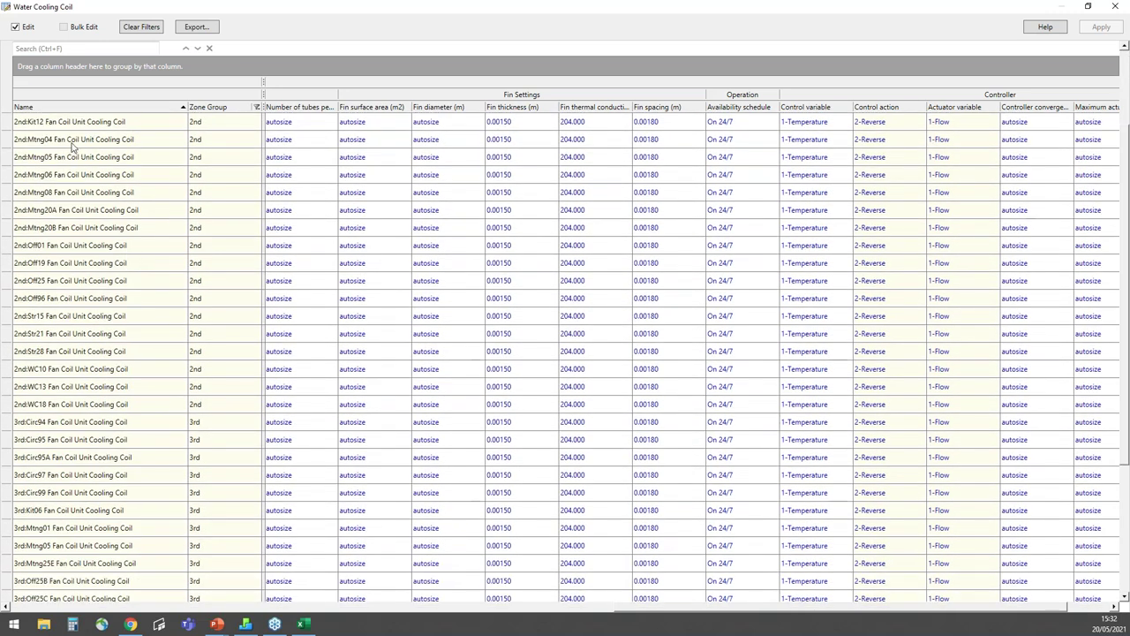
left_click(73, 142)
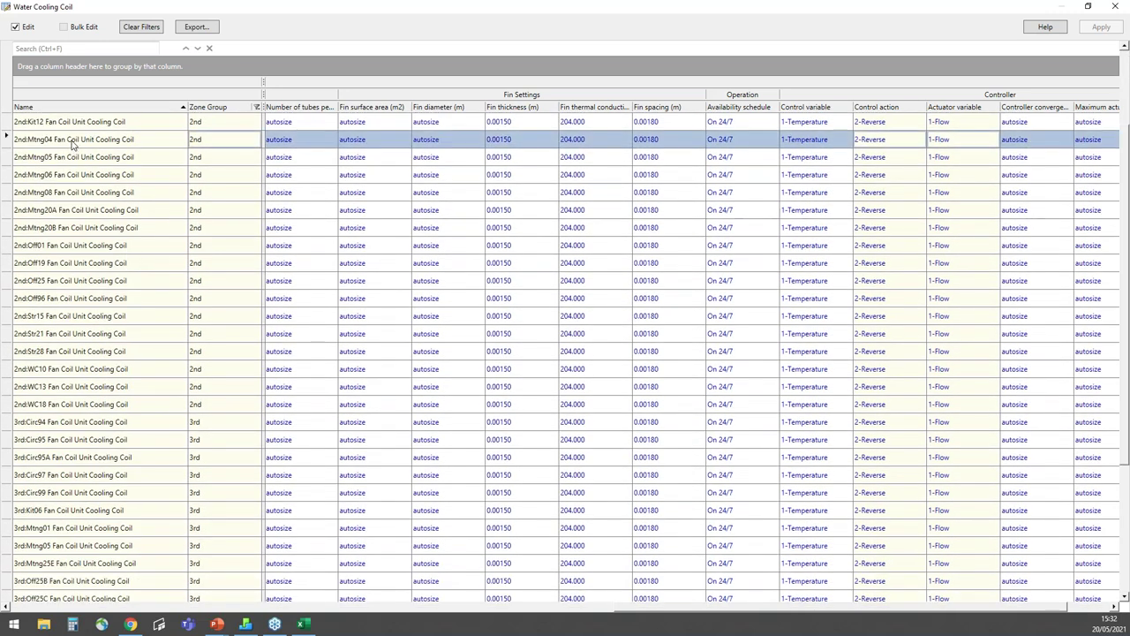
left_click(108, 232, "shift")
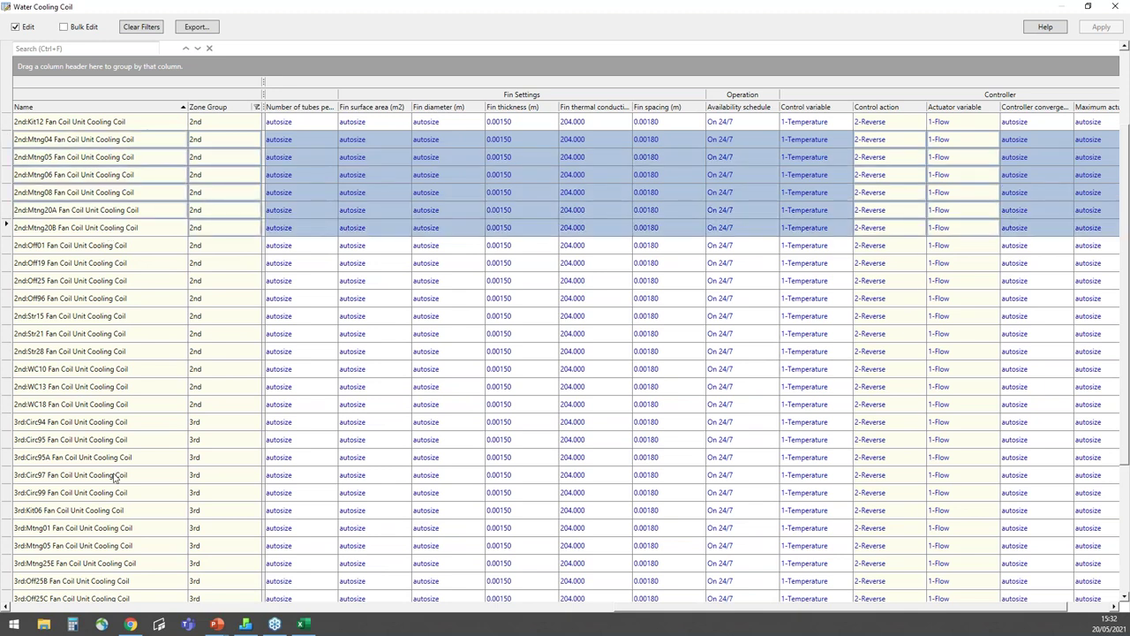
left_click(95, 530, "ctrl")
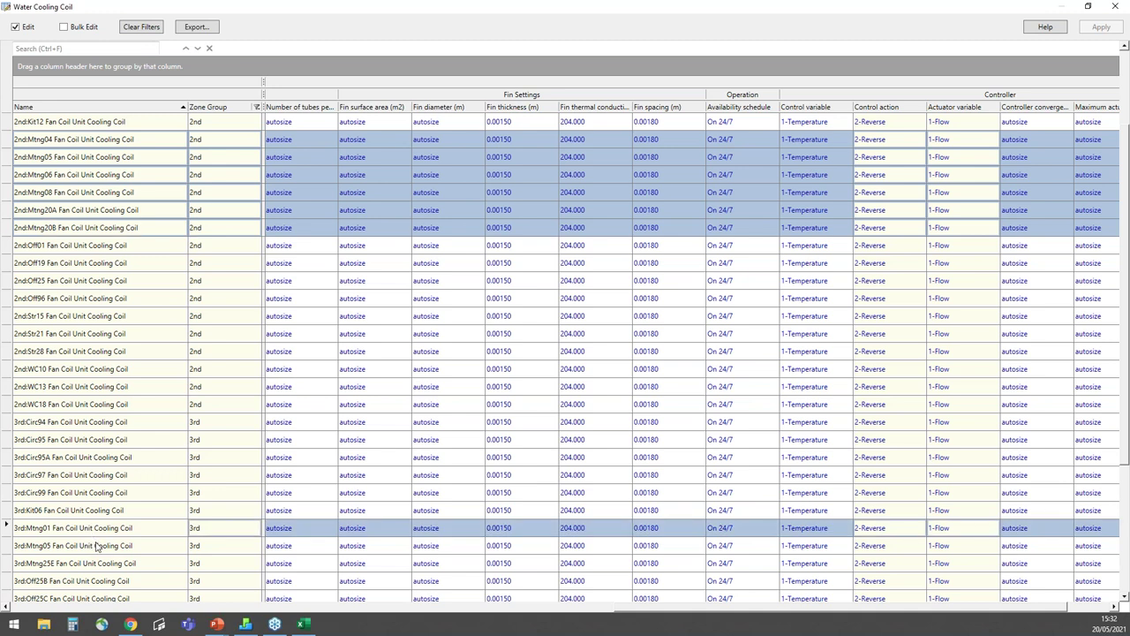
left_click(97, 545, "ctrl")
left_click(102, 564, "ctrl")
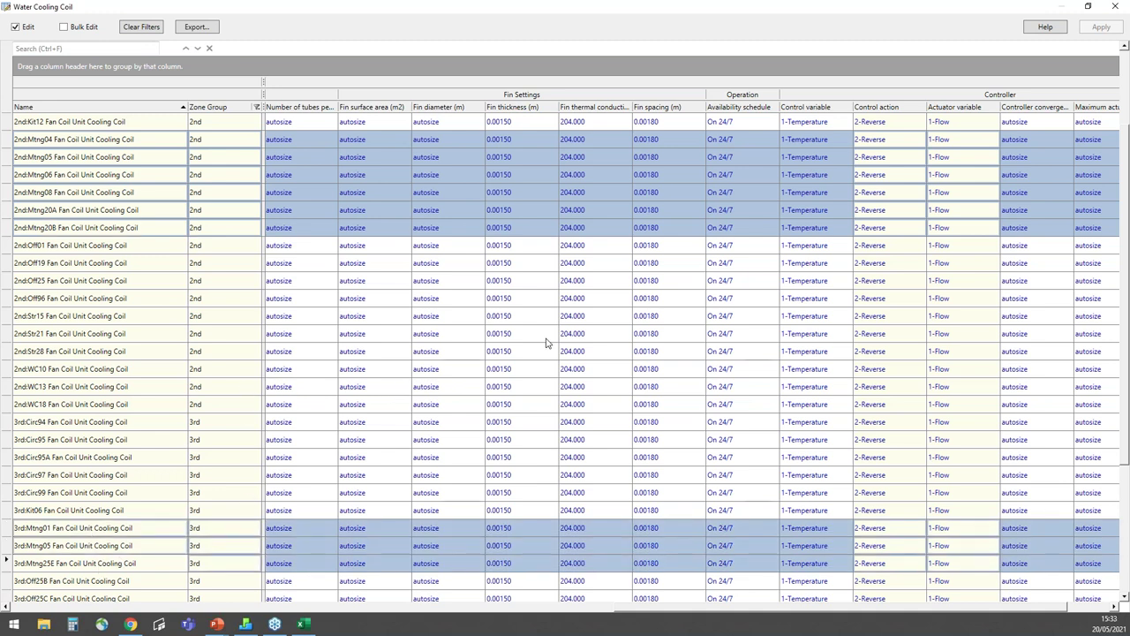
Step: Bulk-edit the selected meeting-room coils to the Off 24/7 availability schedule and apply it
left_click(63, 27)
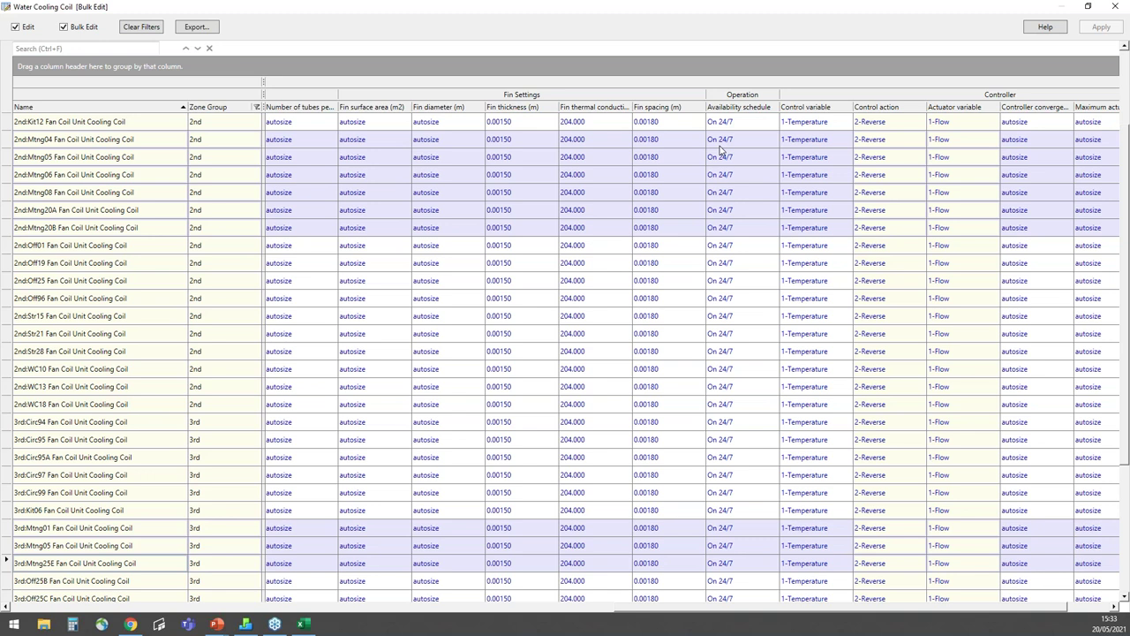
double_click(725, 143)
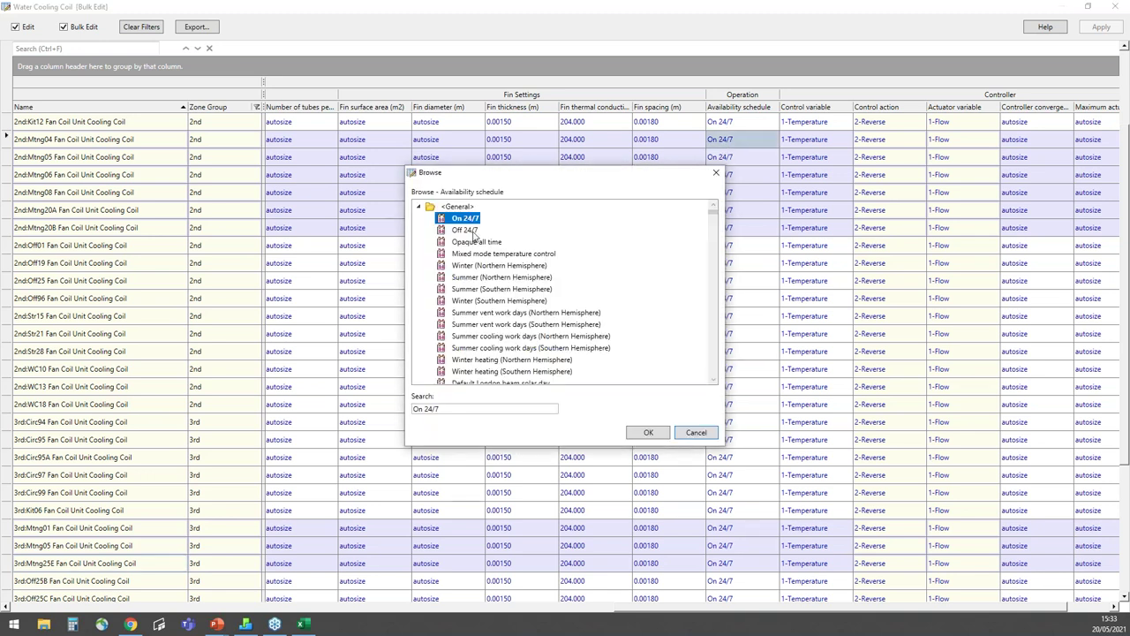
left_click(468, 231)
left_click(659, 433)
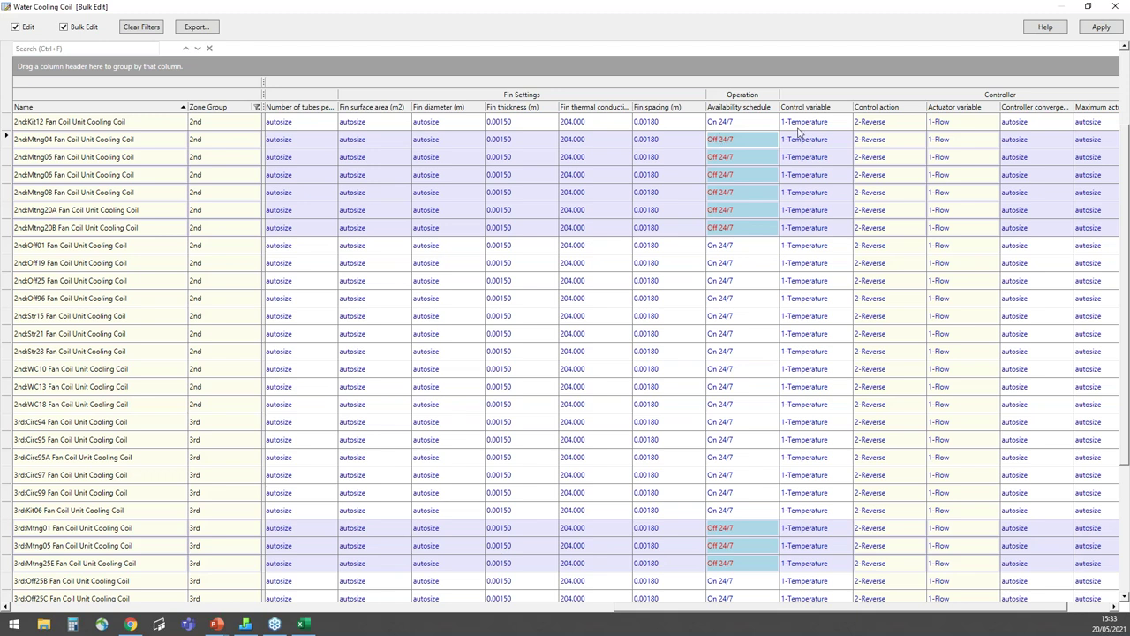
left_click(1104, 28)
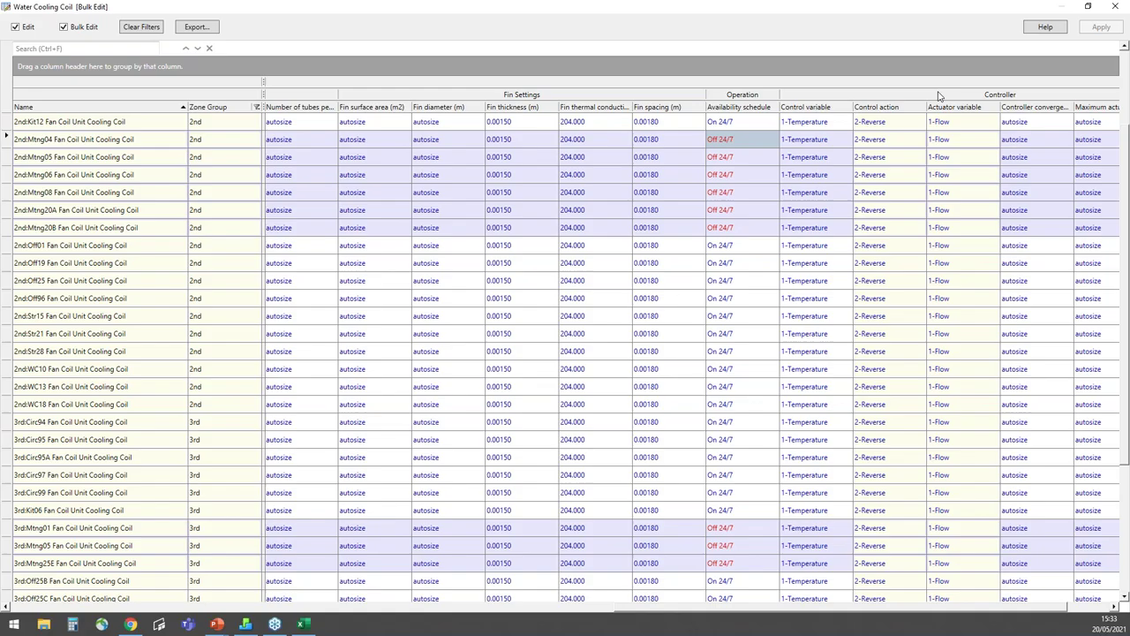
Step: Close the Water Cooling Coil grid and the Model Data Grid View Management dialog
left_click(1115, 8)
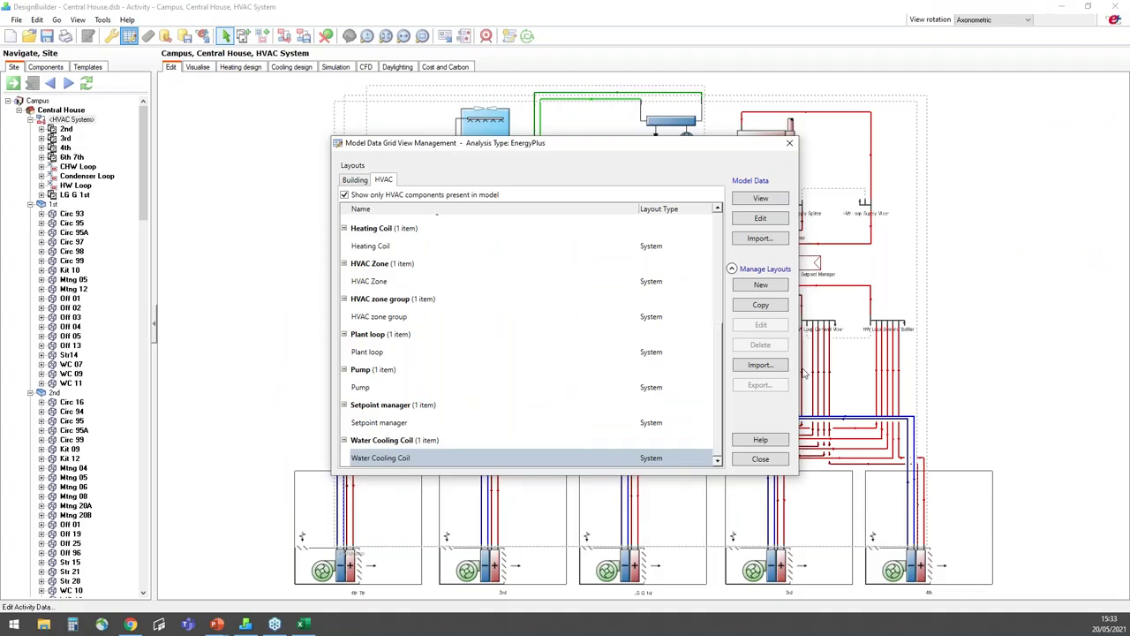
key("Escape")
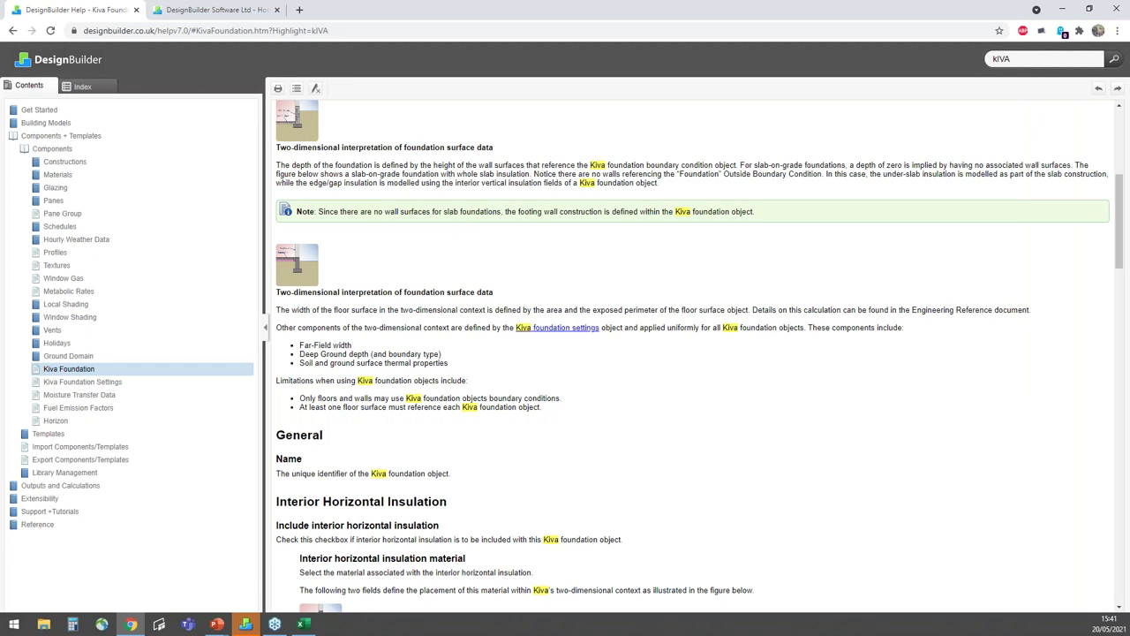
Step: Search Help for 'Help Tutorials' and open the Custom Script KPI Example 2 tutorial from it
double_click(1005, 59)
type("Help Tutorials")
key("Return")
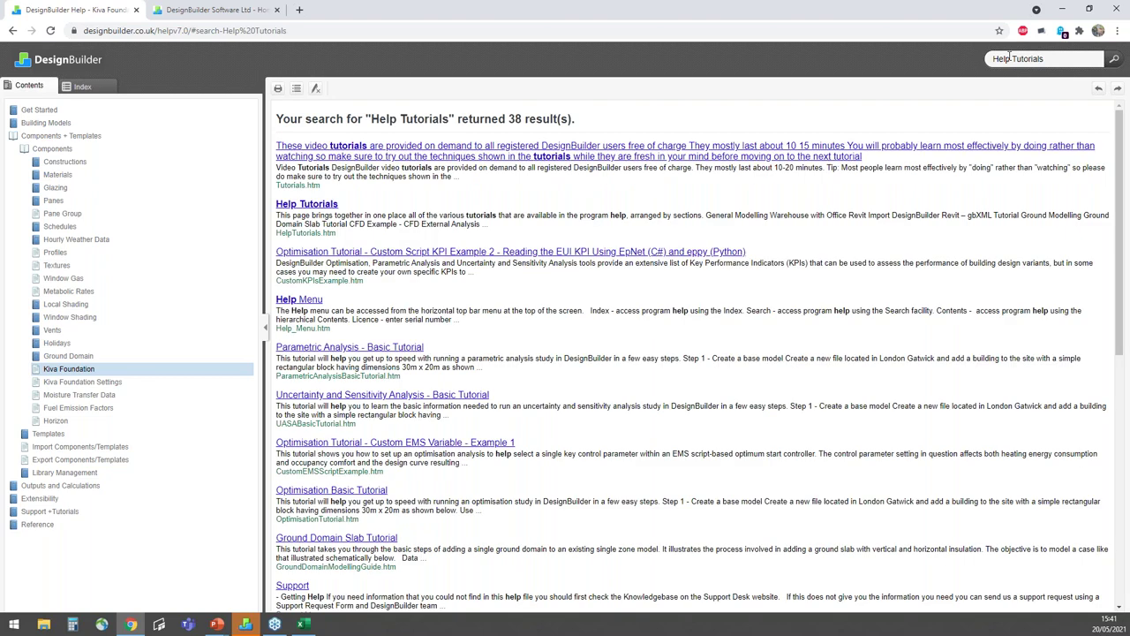
left_click(308, 206)
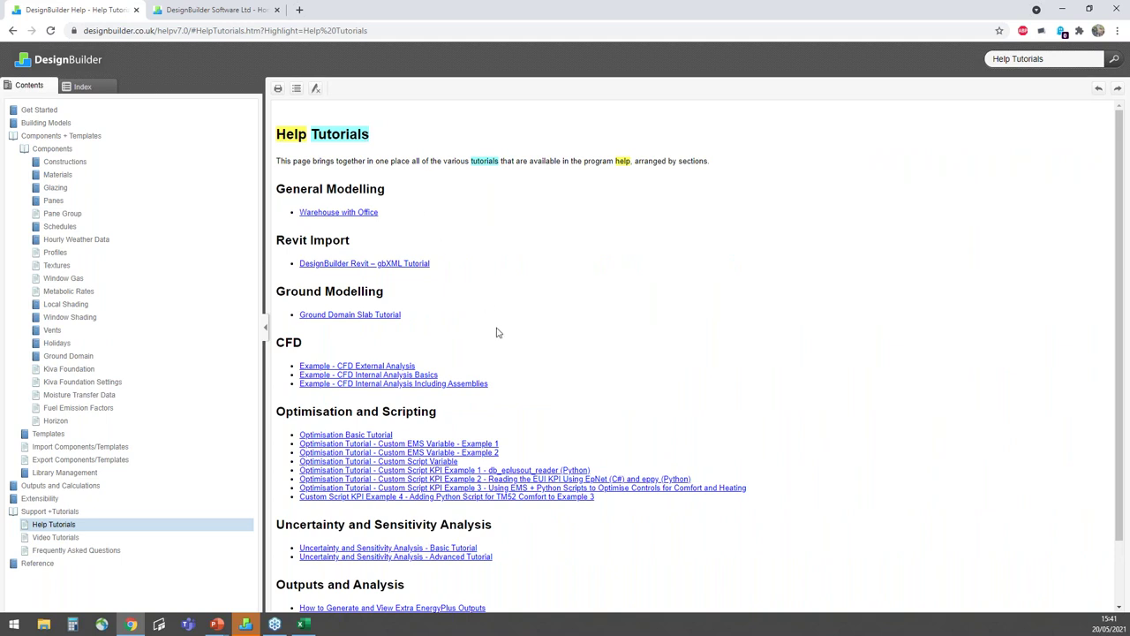
scroll(490, 345, "down", 2)
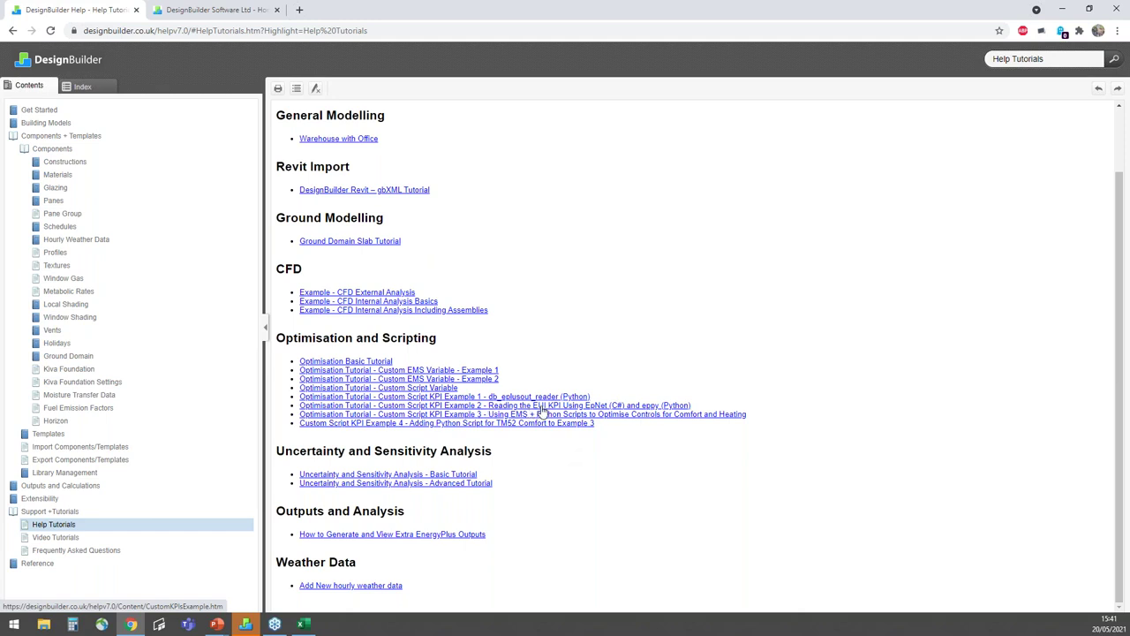
left_click(541, 406)
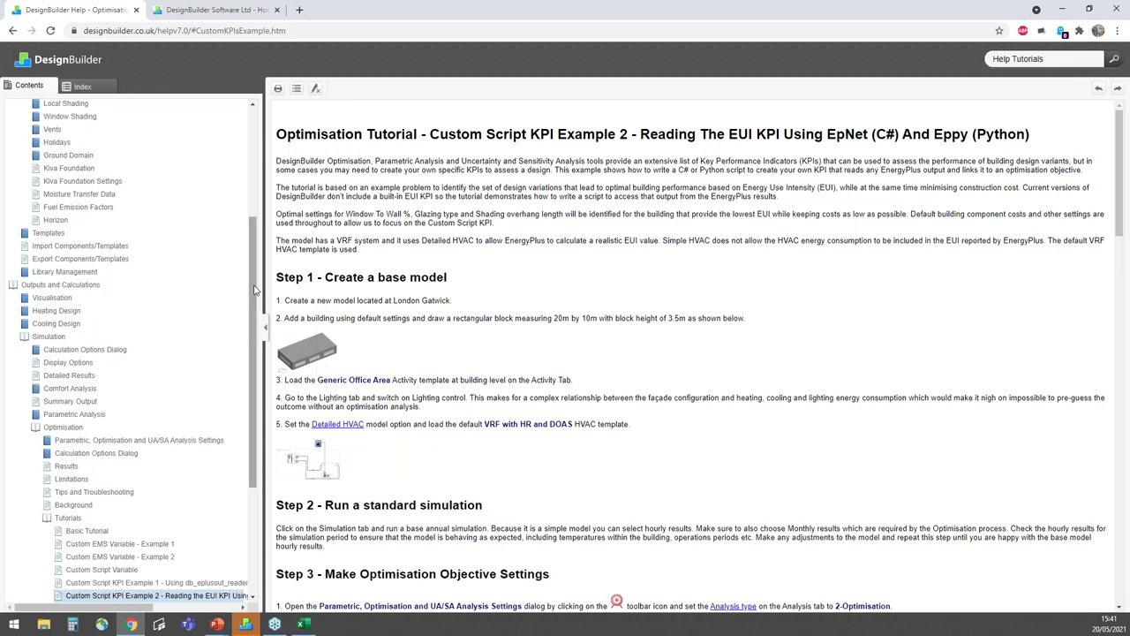
Step: Open Custom Script KPI Example 4 and view its Step 7 optimisation results figure enlarged
scroll(203, 430, "down", 5)
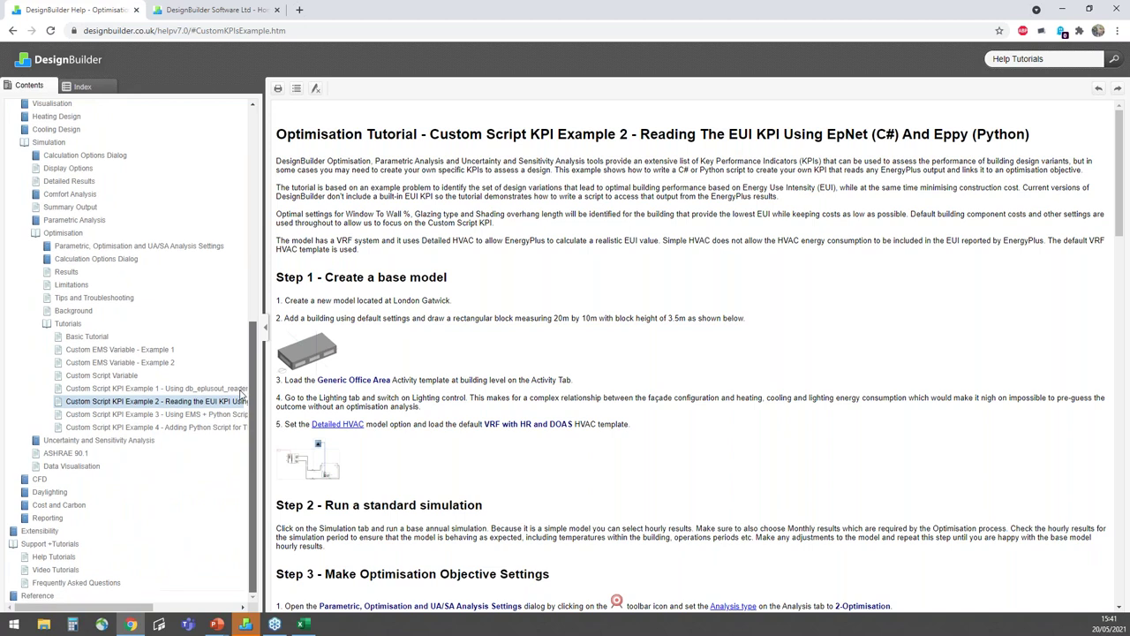
left_click(201, 427)
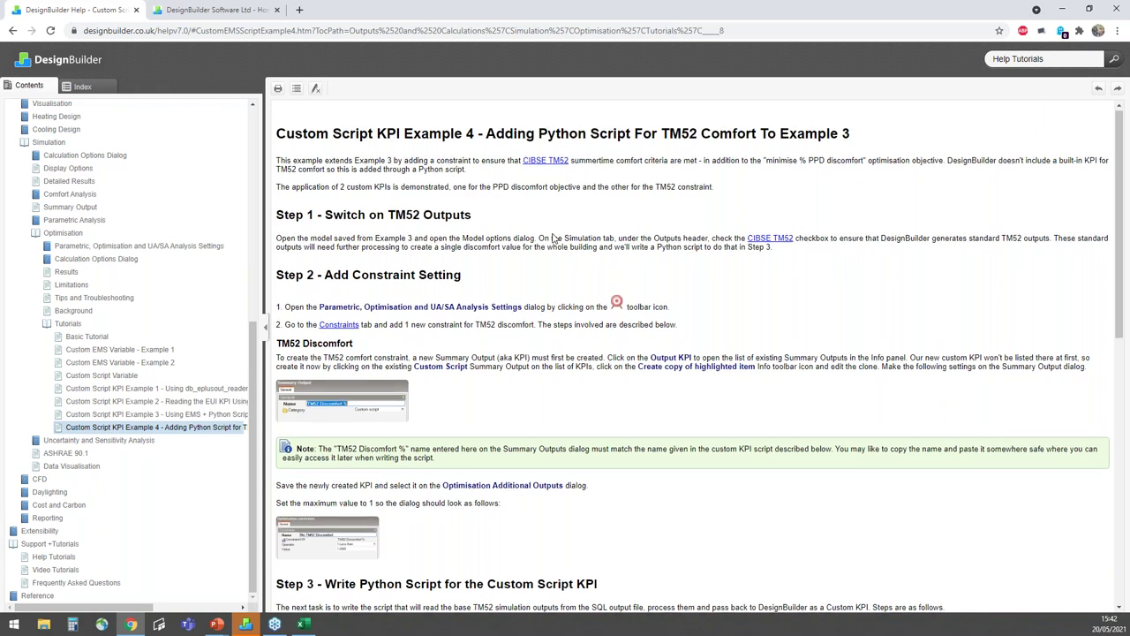
scroll(554, 234, "down", 2)
scroll(554, 238, "down", 5)
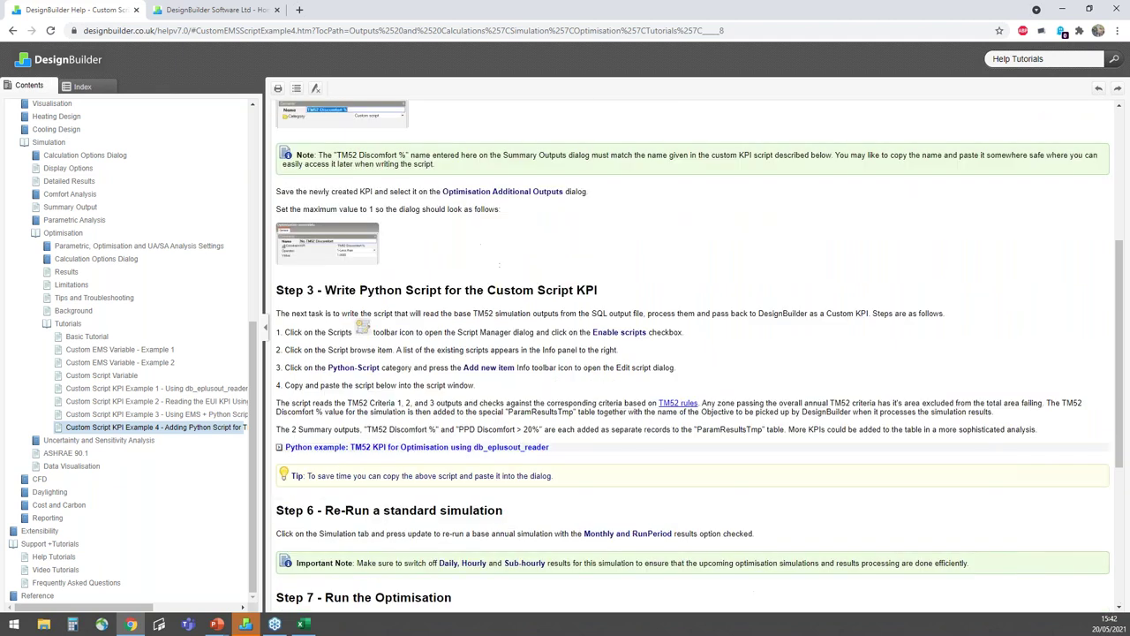
scroll(693, 354, "down", 3)
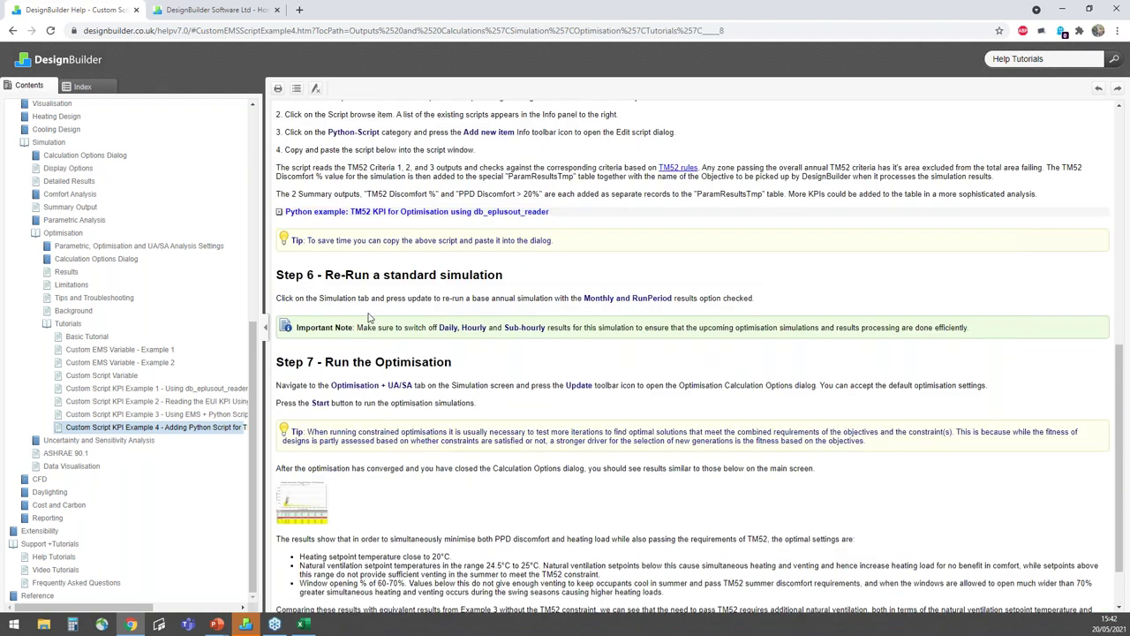
left_click(301, 435)
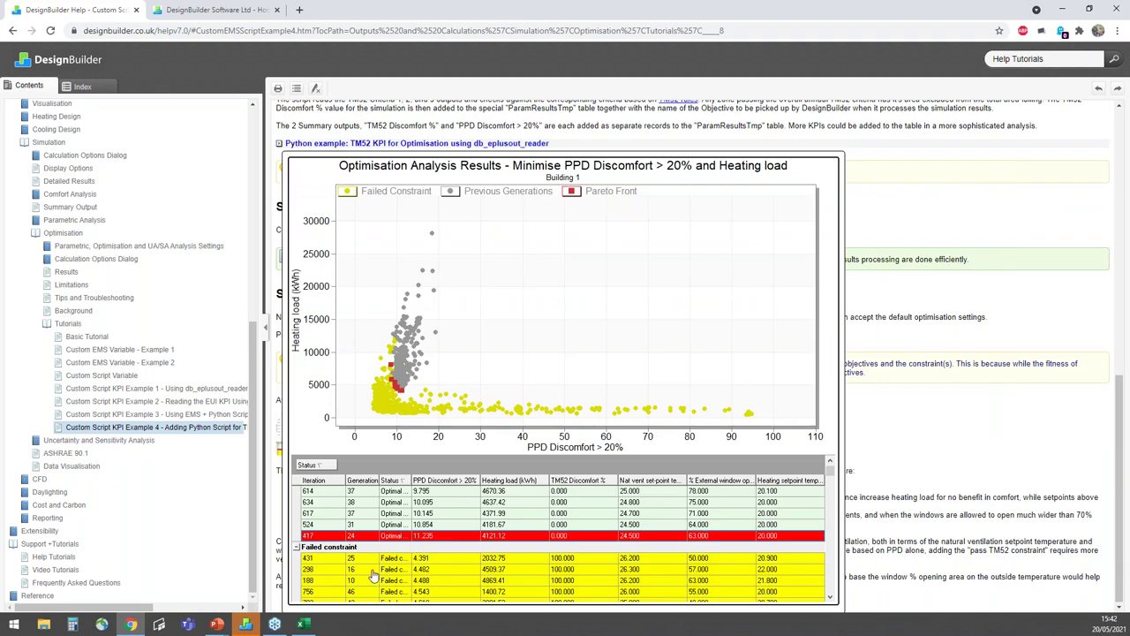
left_click(845, 428)
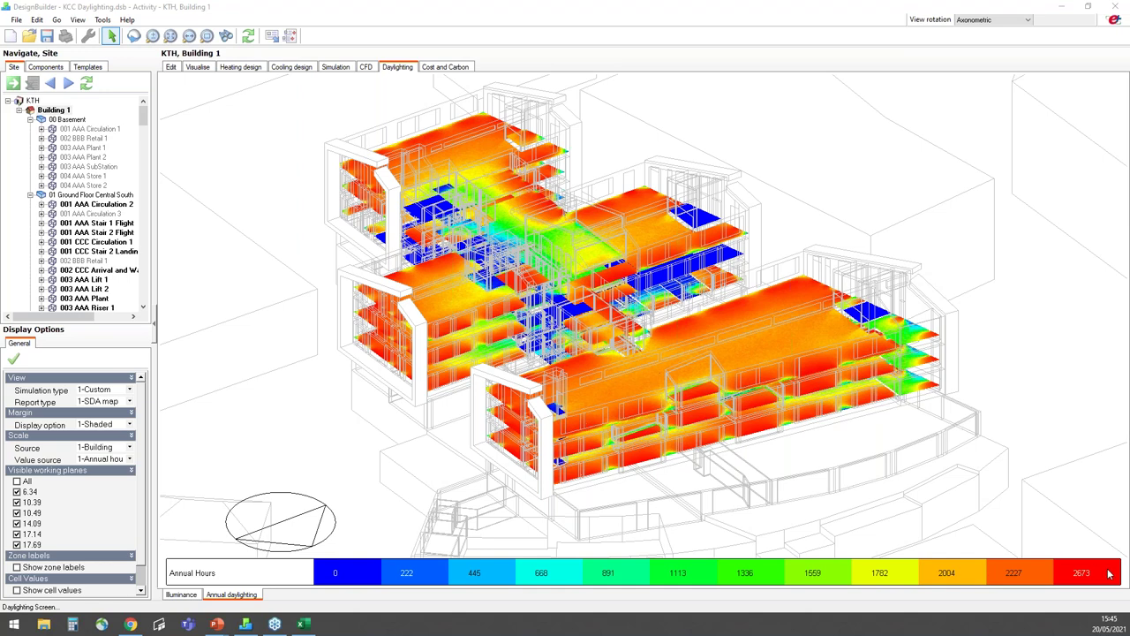
left_click(130, 401)
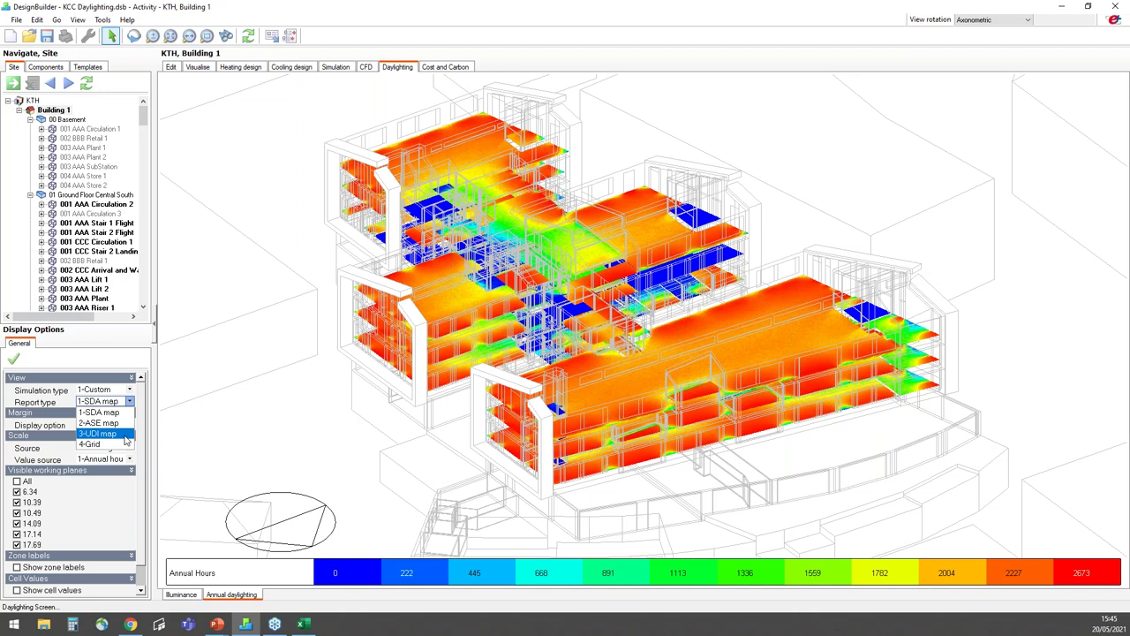
left_click_drag(142, 501, 142, 559)
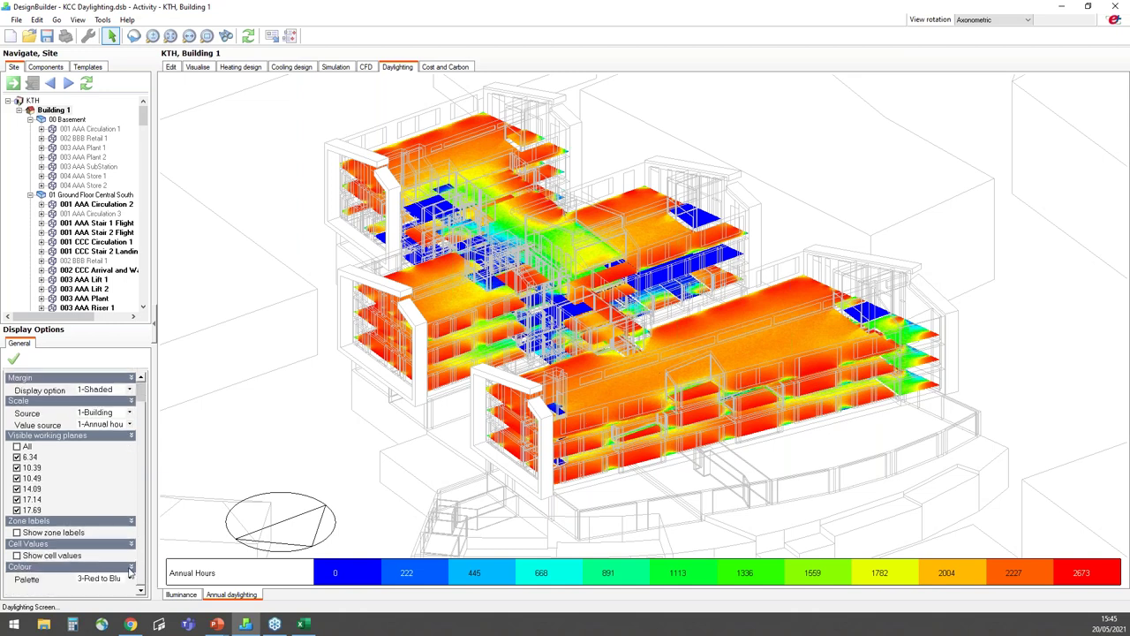
left_click(130, 578)
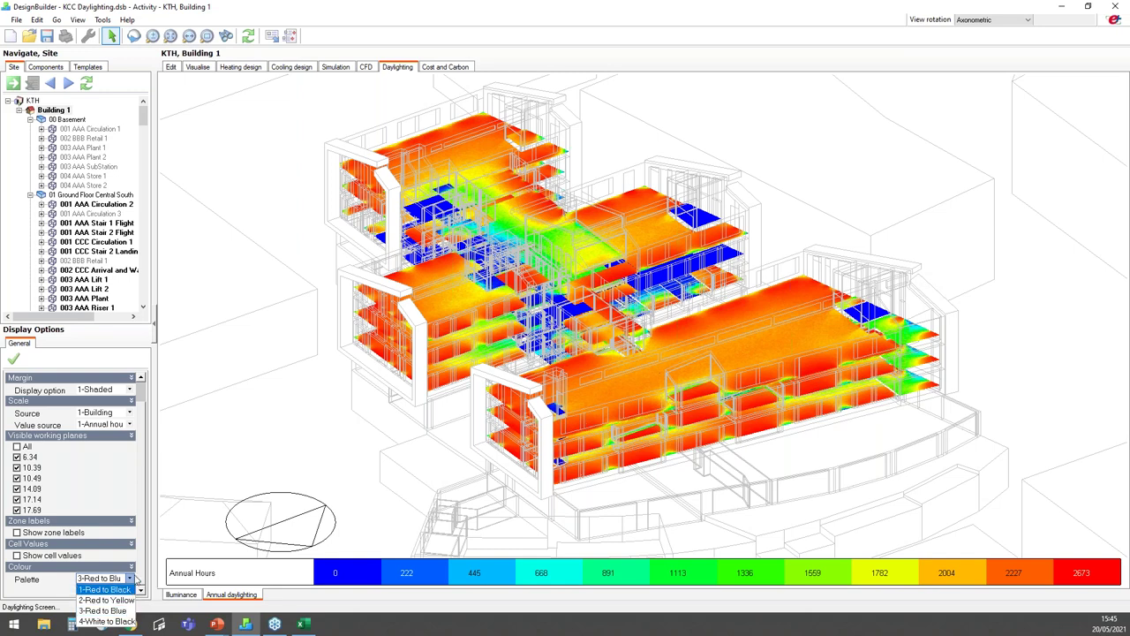
left_click(133, 579)
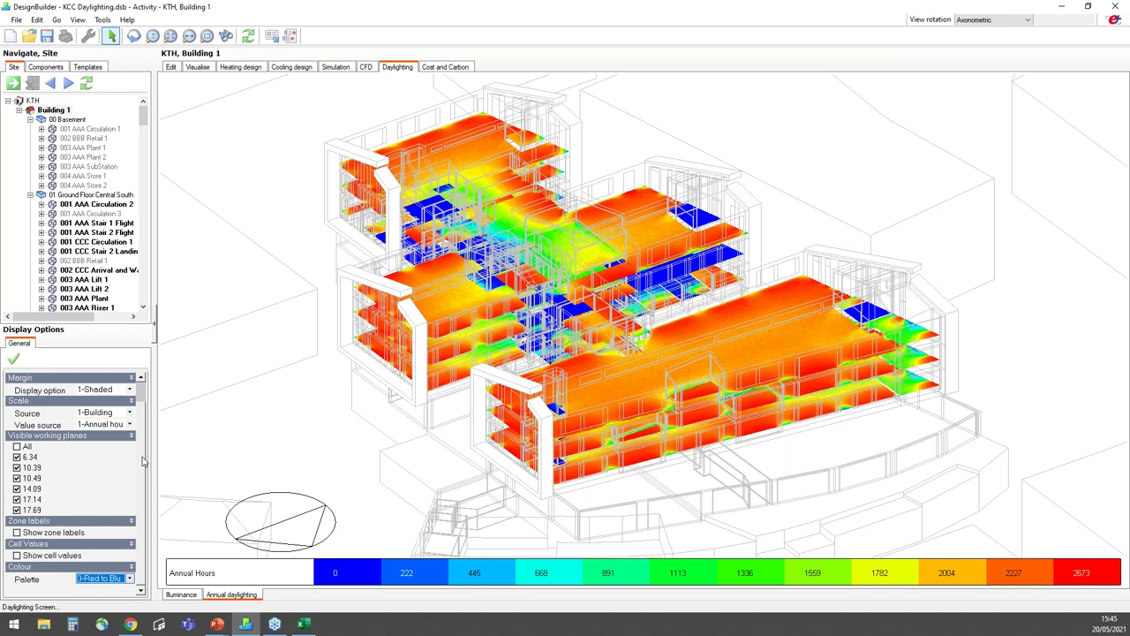
scroll(144, 446, "up", 1)
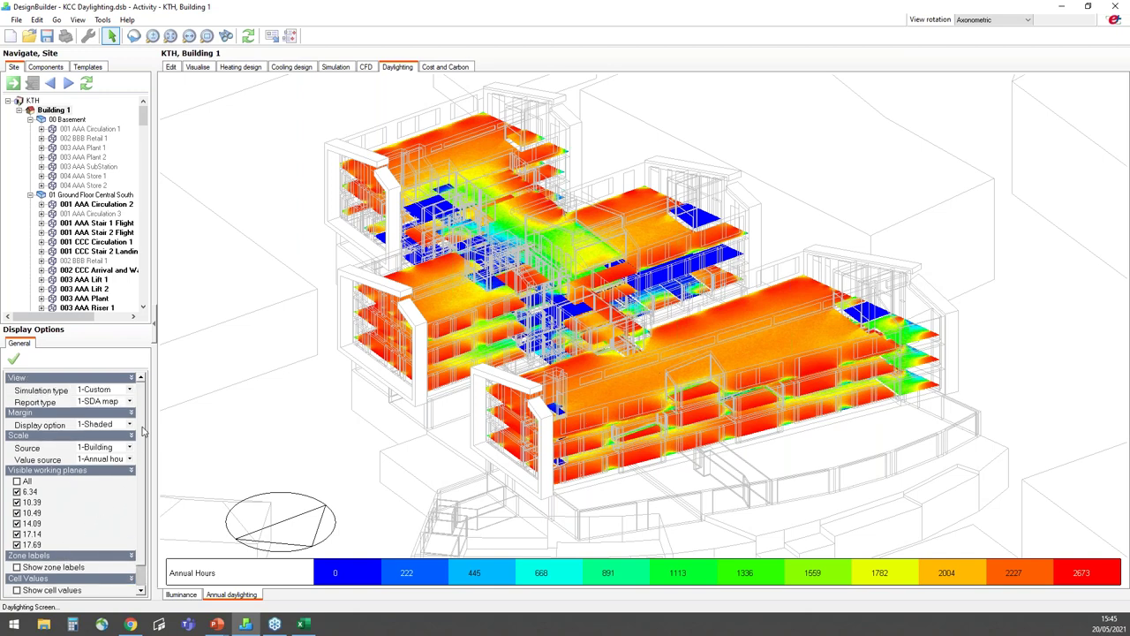
left_click_drag(144, 115, 159, 243)
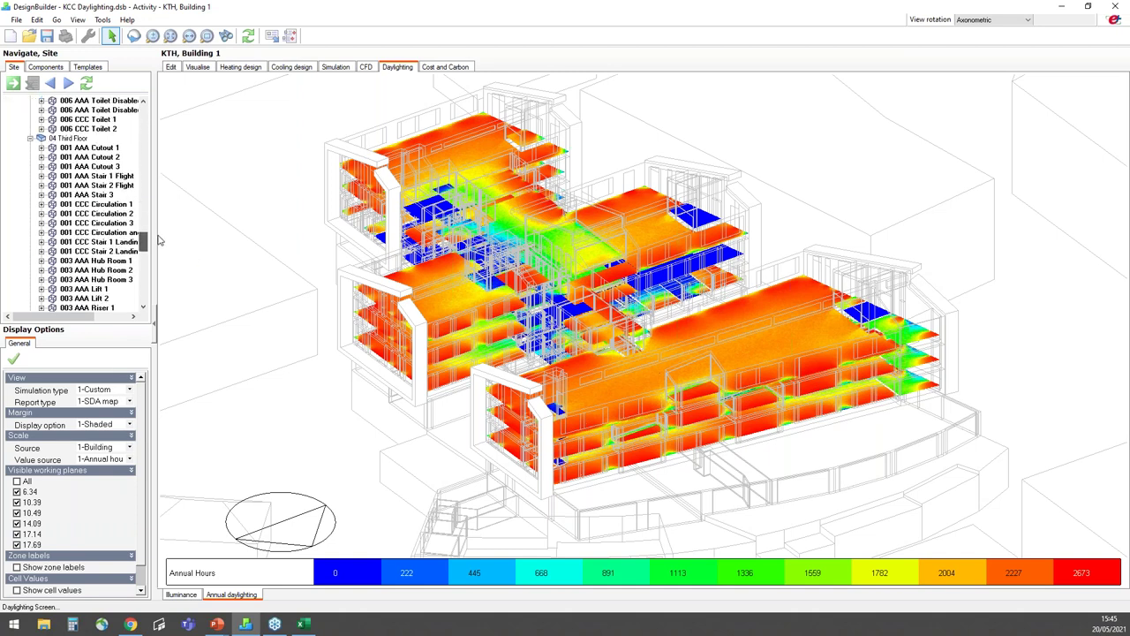
Step: Show the 04 Third Floor daylighting map zoomed in, with cell values displayed
left_click(79, 141)
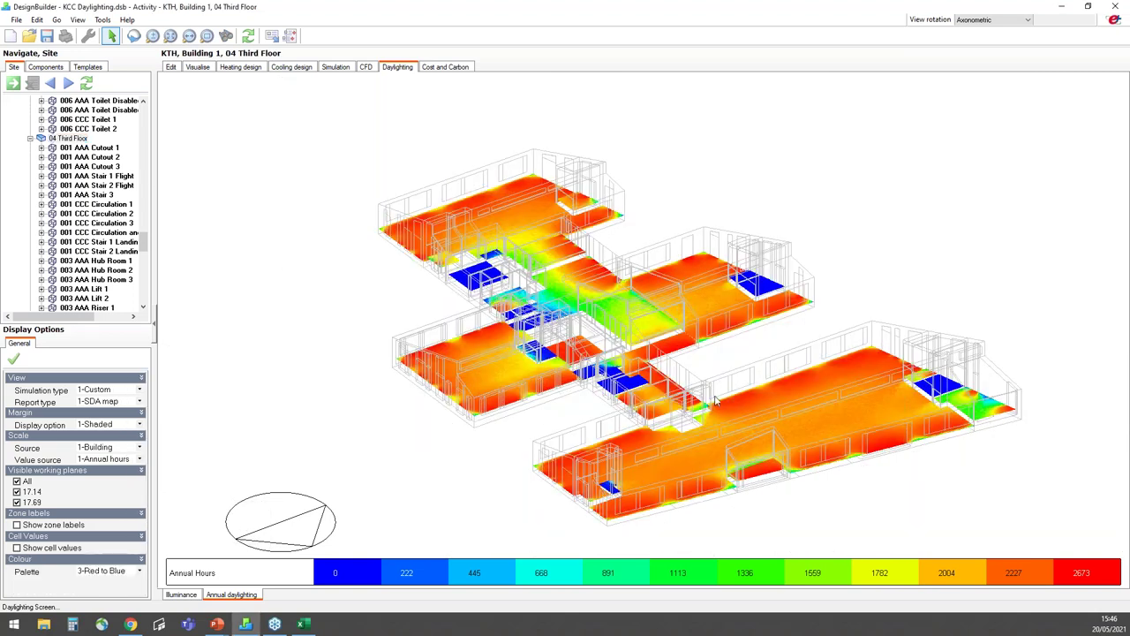
scroll(716, 402, "up", 5)
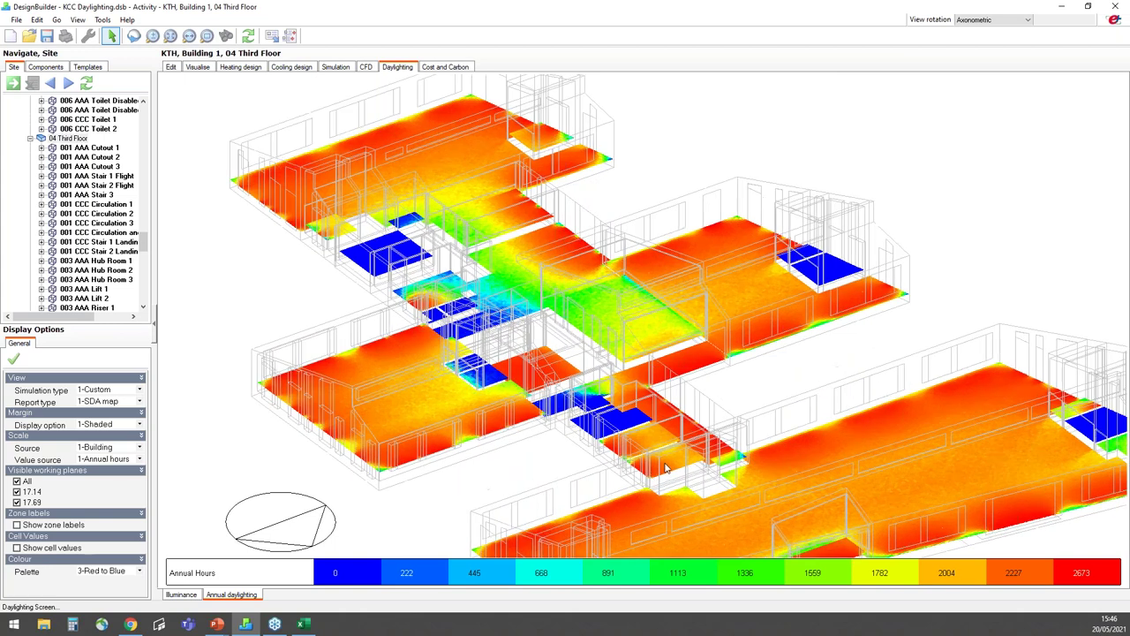
scroll(667, 468, "up", 4)
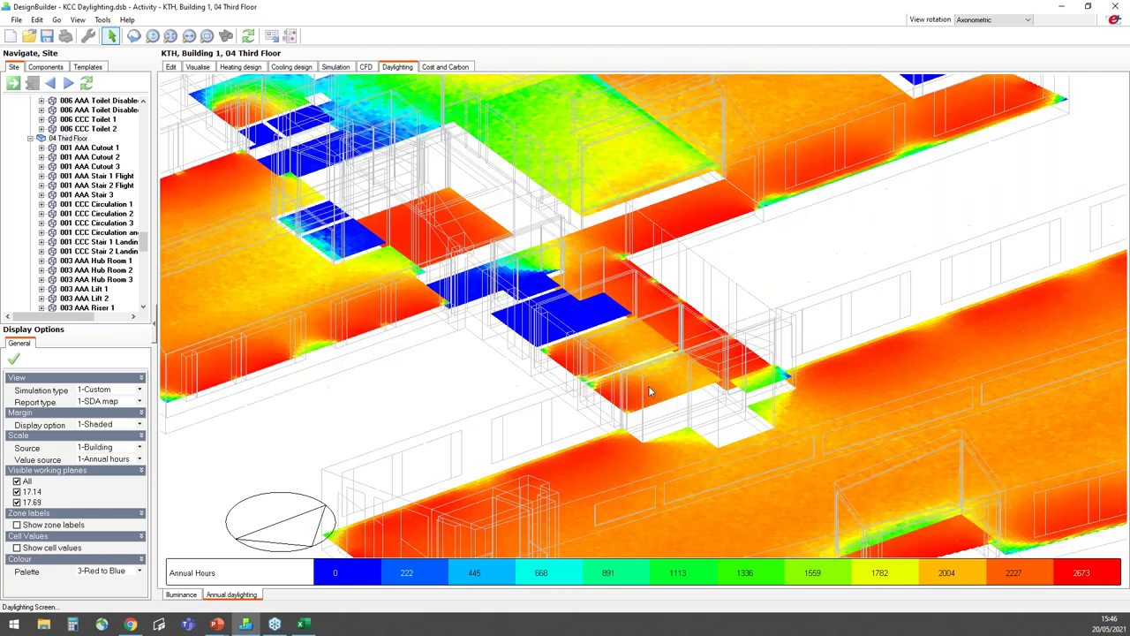
scroll(654, 393, "up", 5)
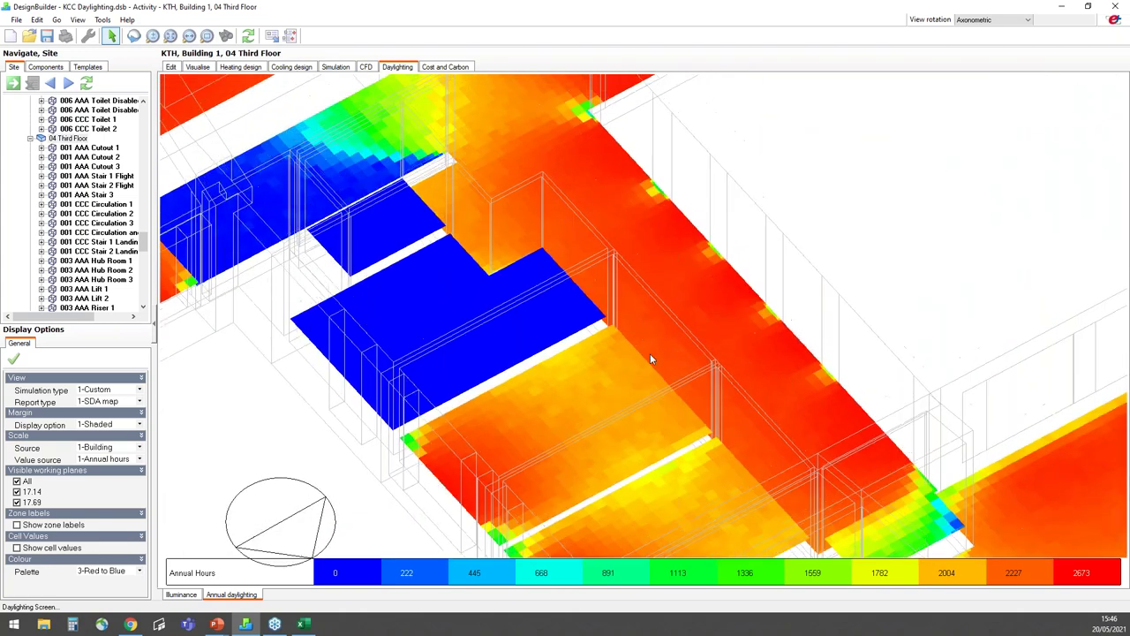
middle_click_drag(650, 358, 657, 319)
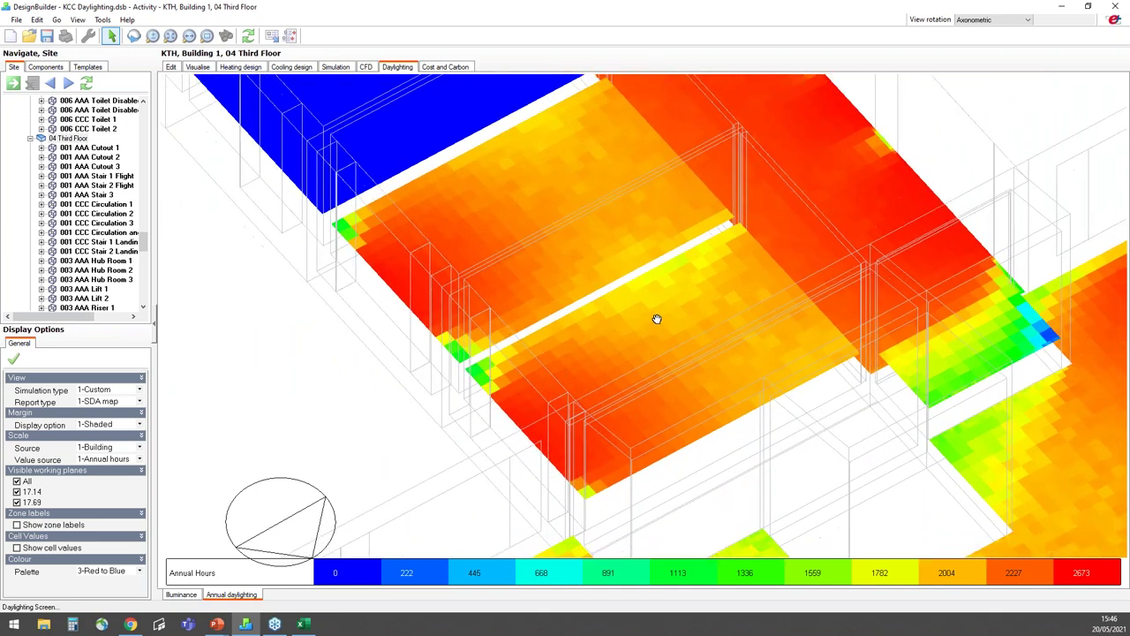
scroll(642, 346, "up", 2)
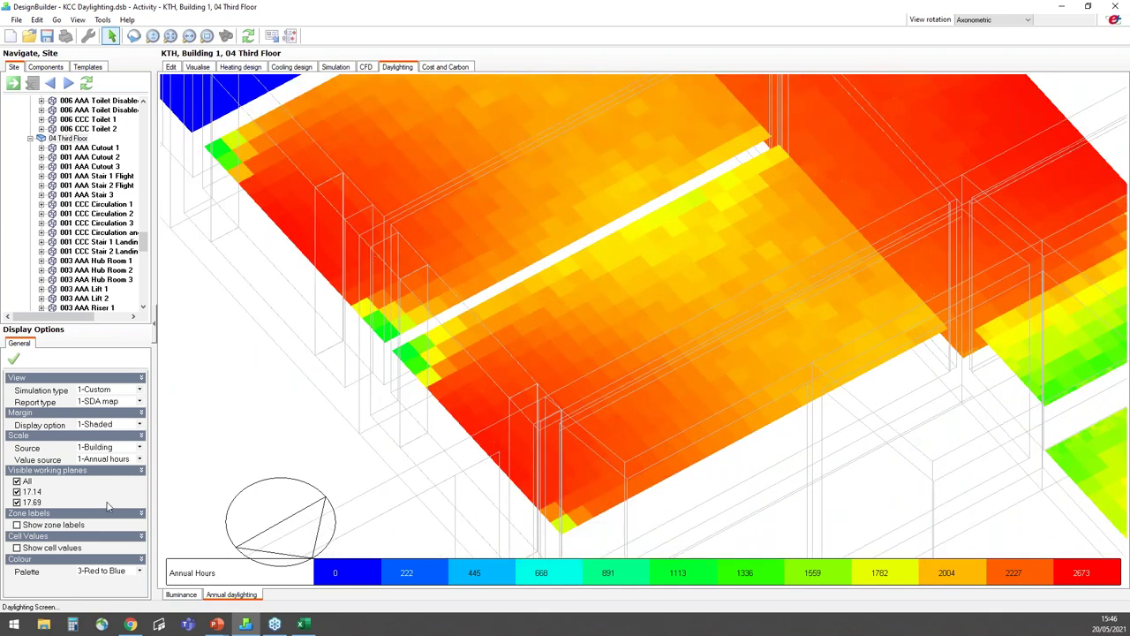
left_click(17, 549)
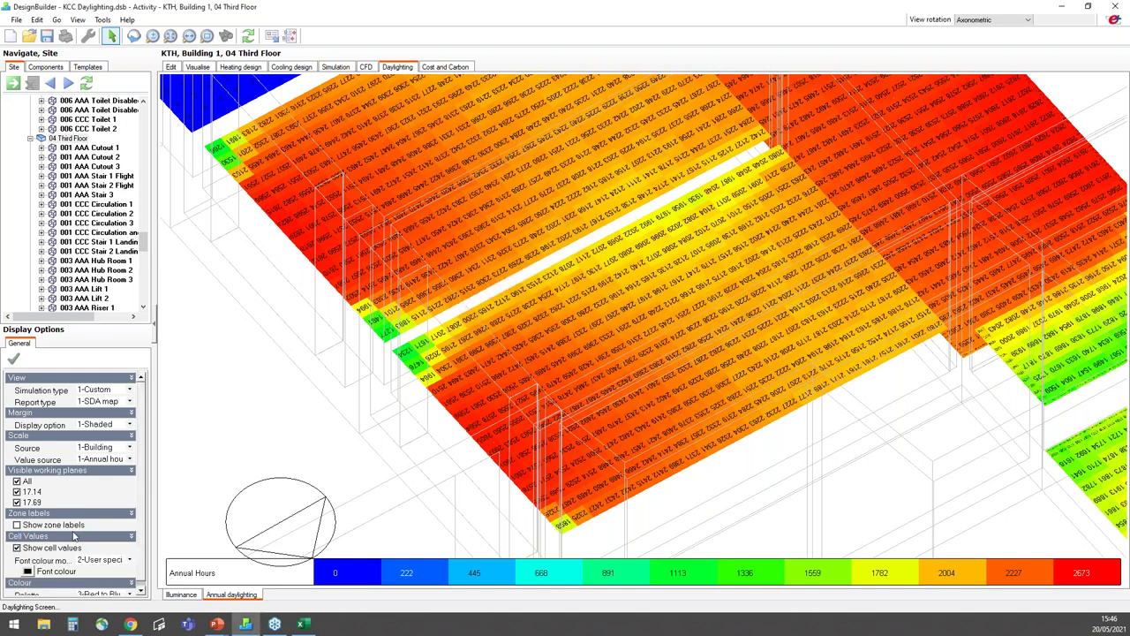
Step: Set the value source to 2-Percentage annual hours and show the whole Building 1 map
scroll(676, 414, "up", 5)
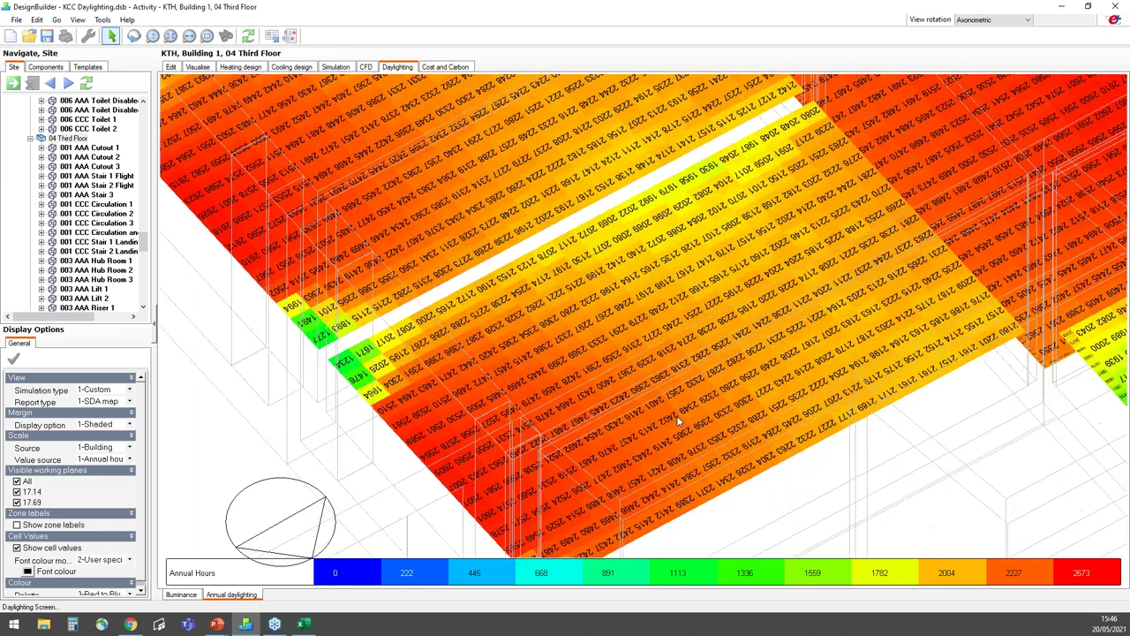
scroll(689, 353, "down", 2)
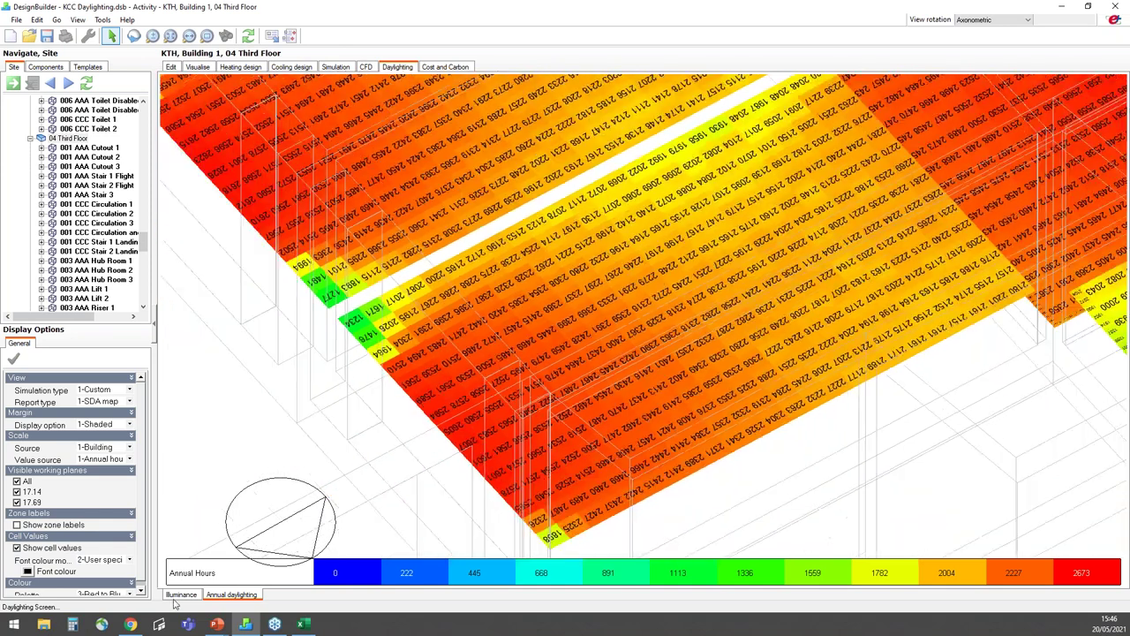
left_click(130, 460)
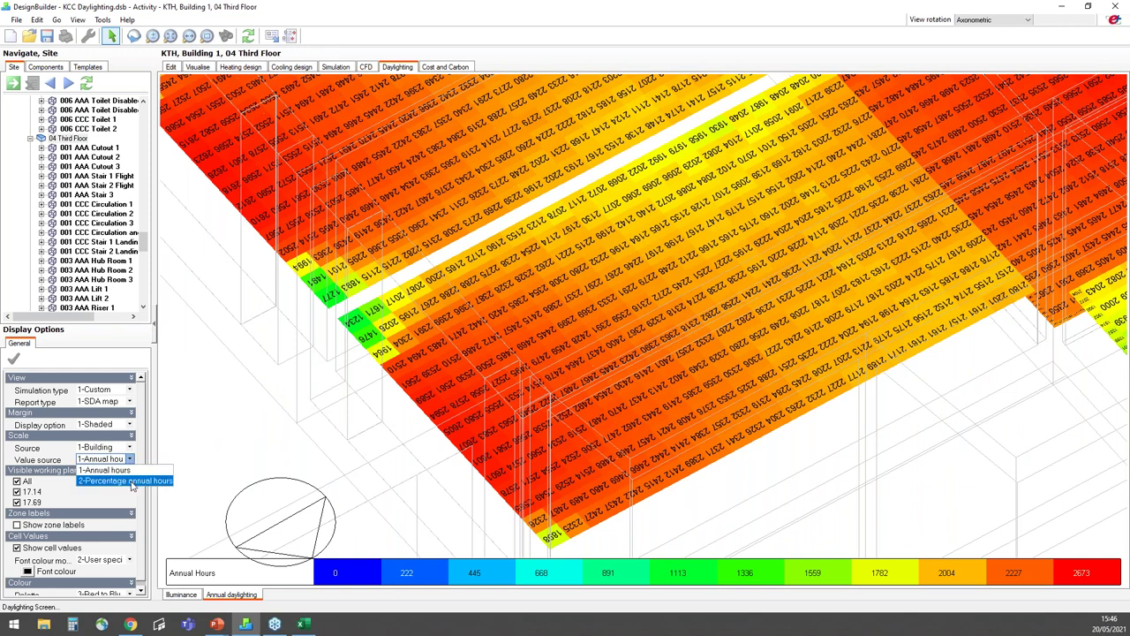
left_click(128, 481)
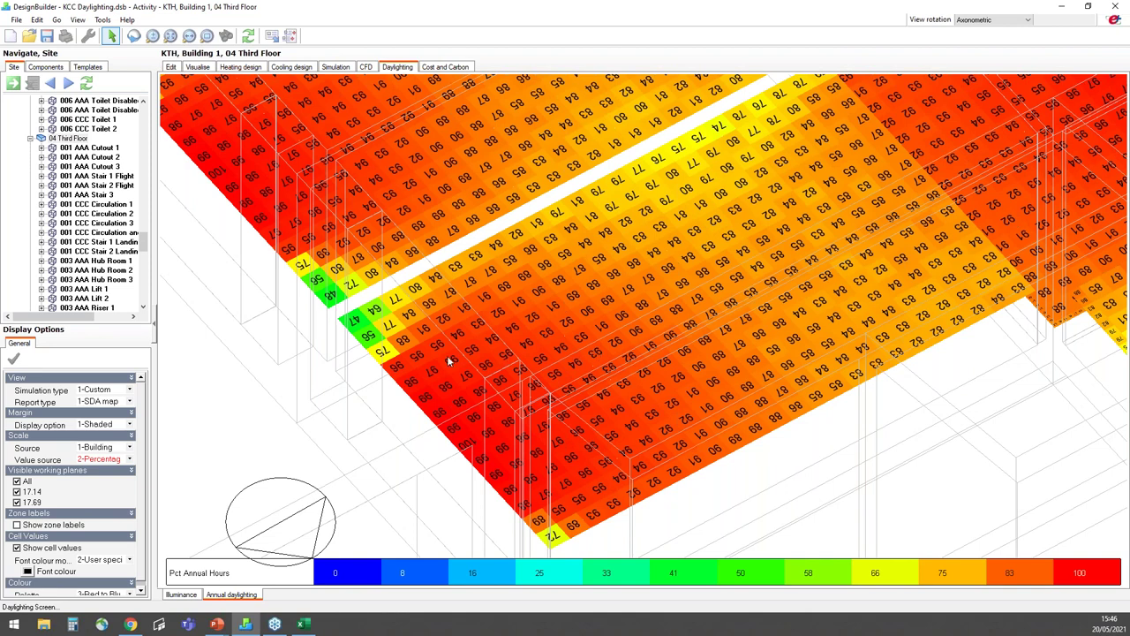
left_click_drag(138, 251, 142, 107)
left_click(65, 110)
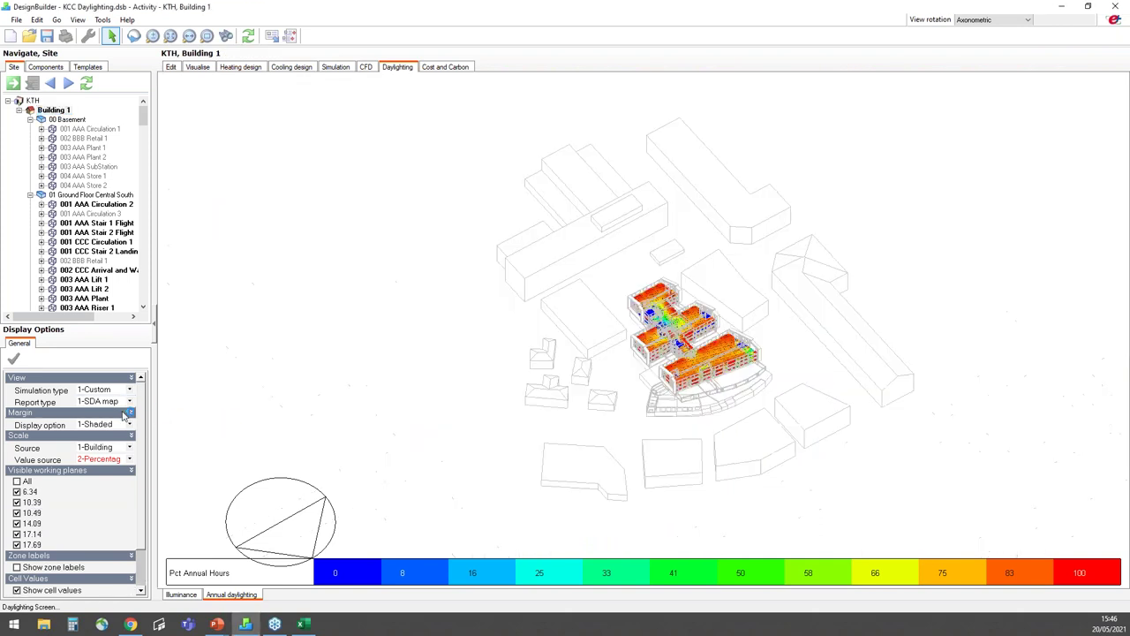
Step: Set simulation type to 4-LEED v4.1 Option 1, review its eligible zones, then view Illuminance results
left_click(130, 392)
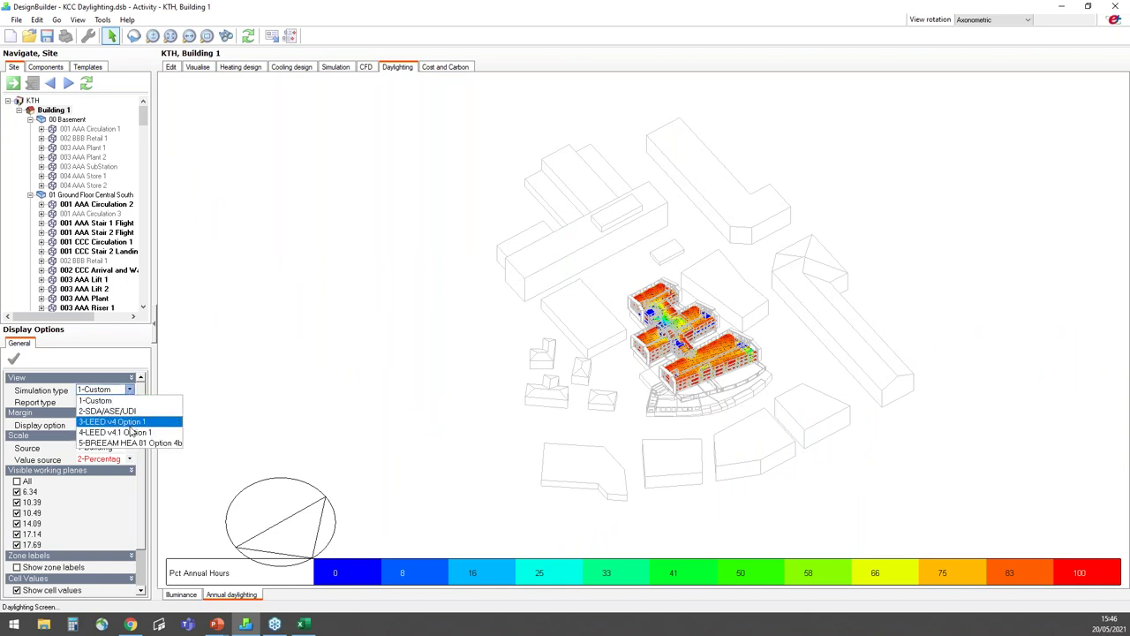
left_click(130, 432)
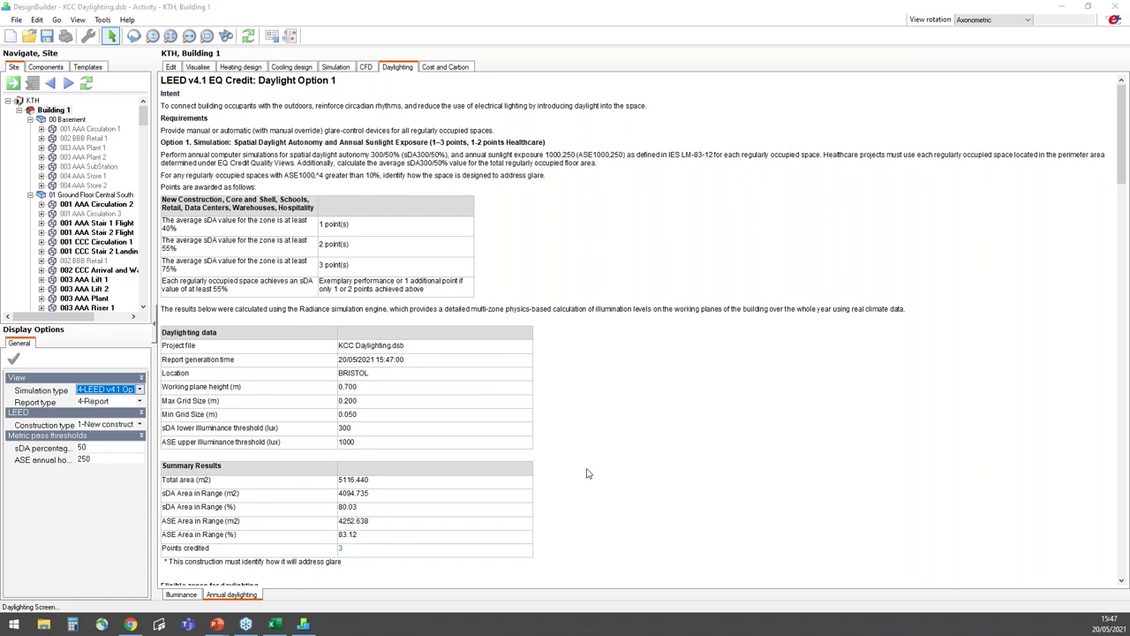
scroll(587, 474, "down", 8)
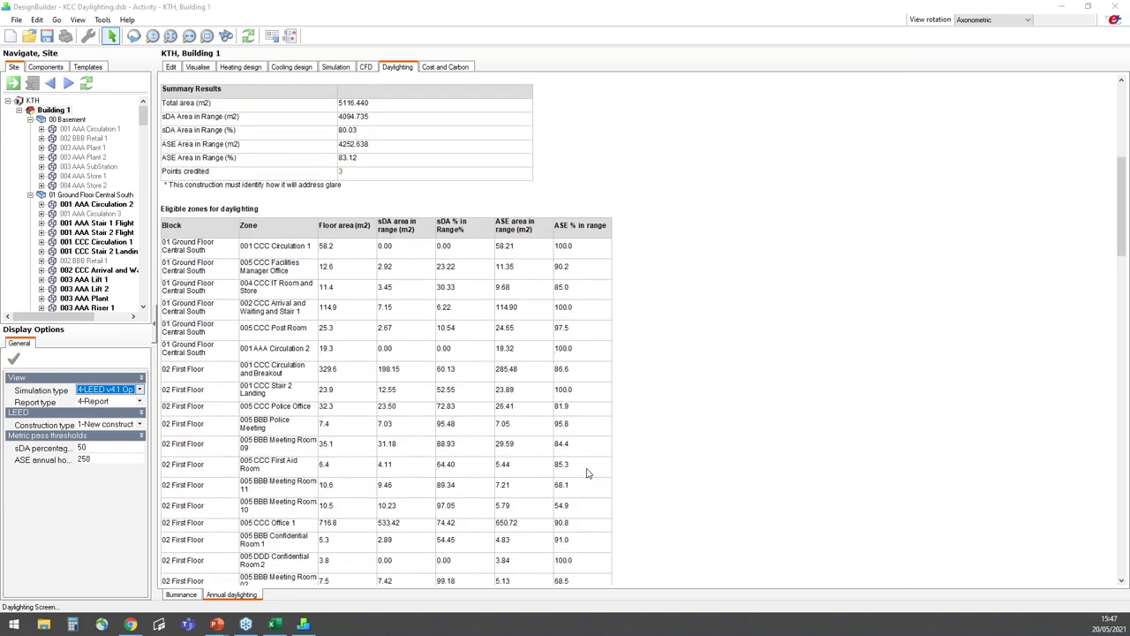
scroll(587, 475, "down", 9)
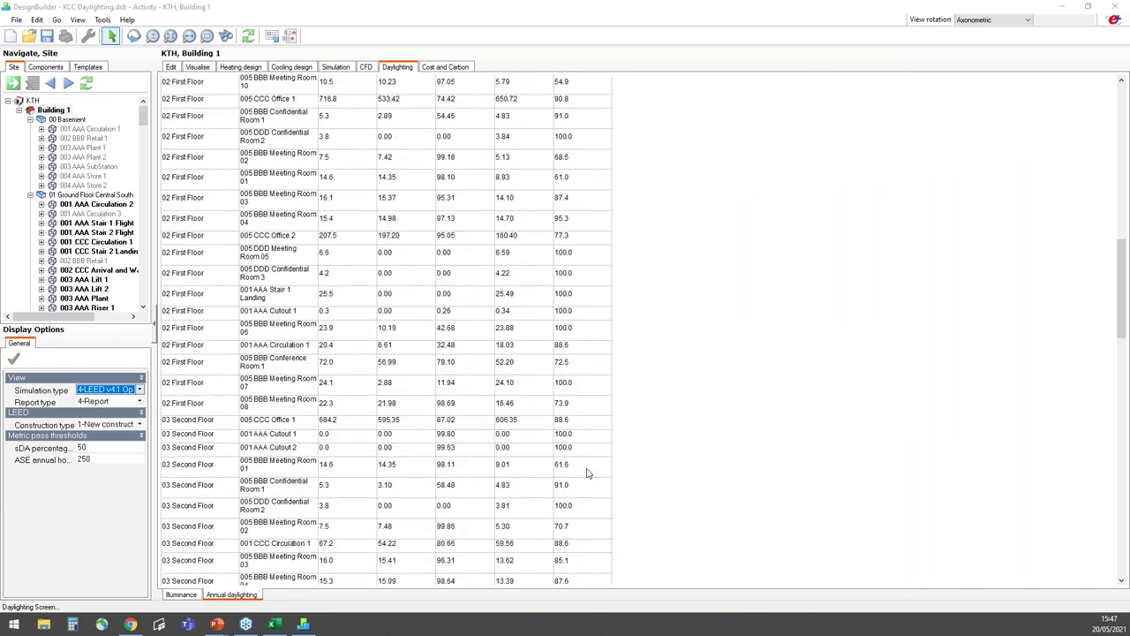
scroll(587, 475, "down", 2)
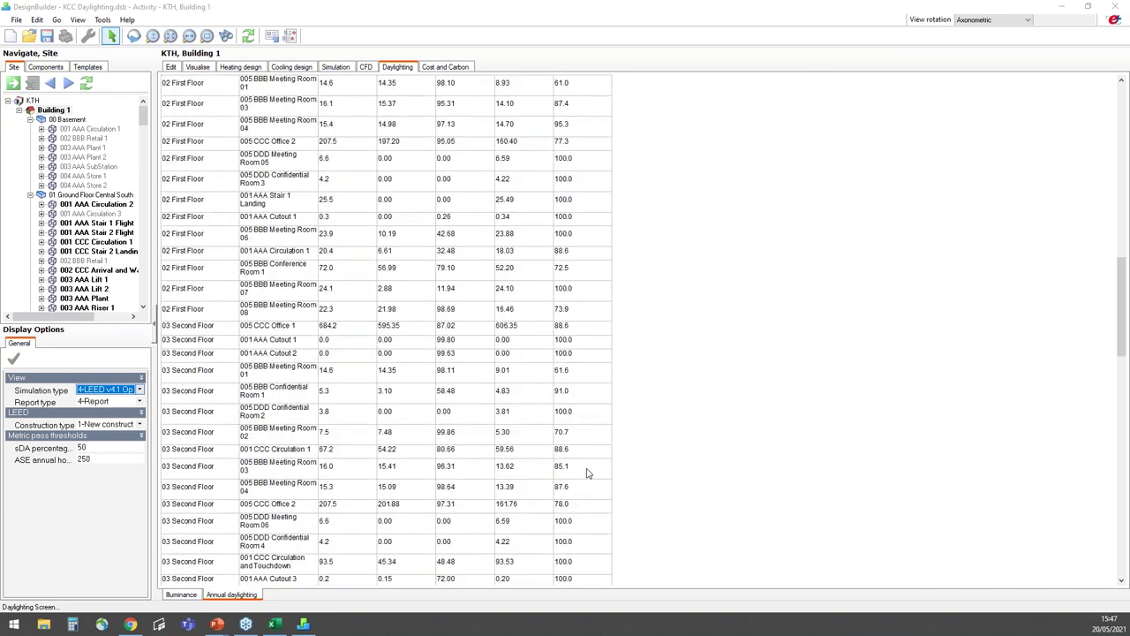
left_click(191, 595)
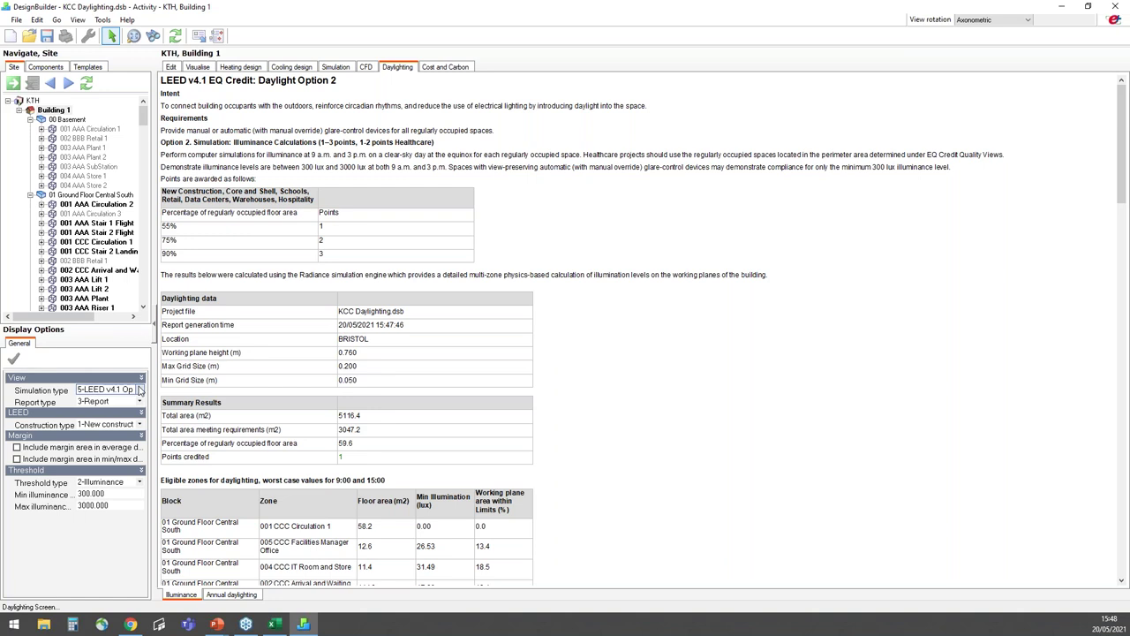
Step: Review the LEED v4.1 Option 2 illuminance report, leaving the simulation type unchanged
left_click(139, 389)
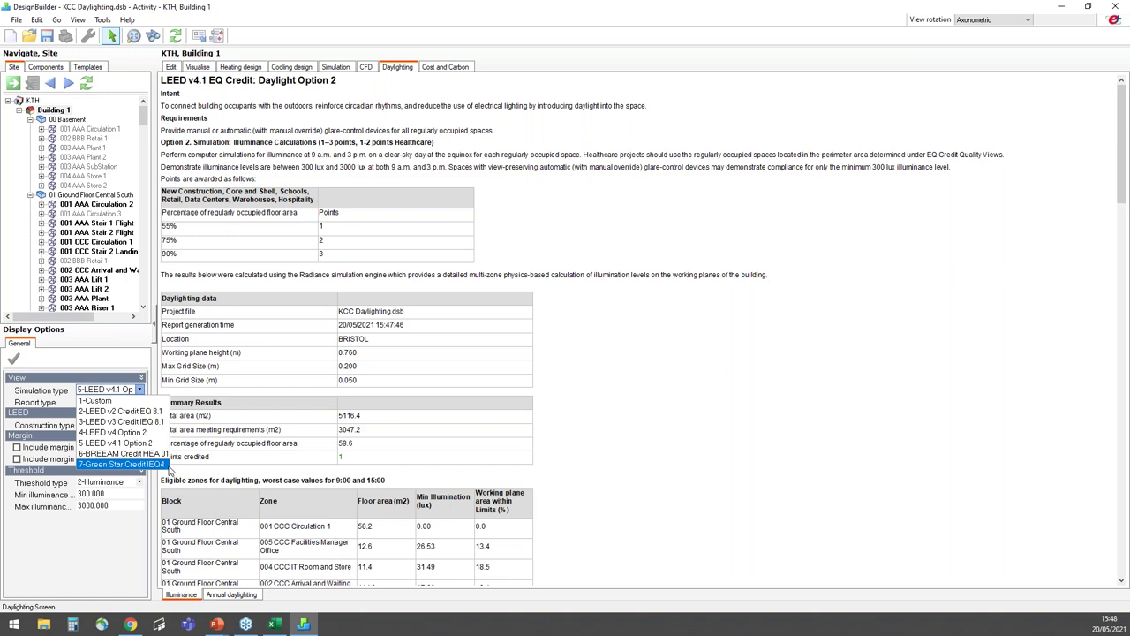
left_click(170, 470)
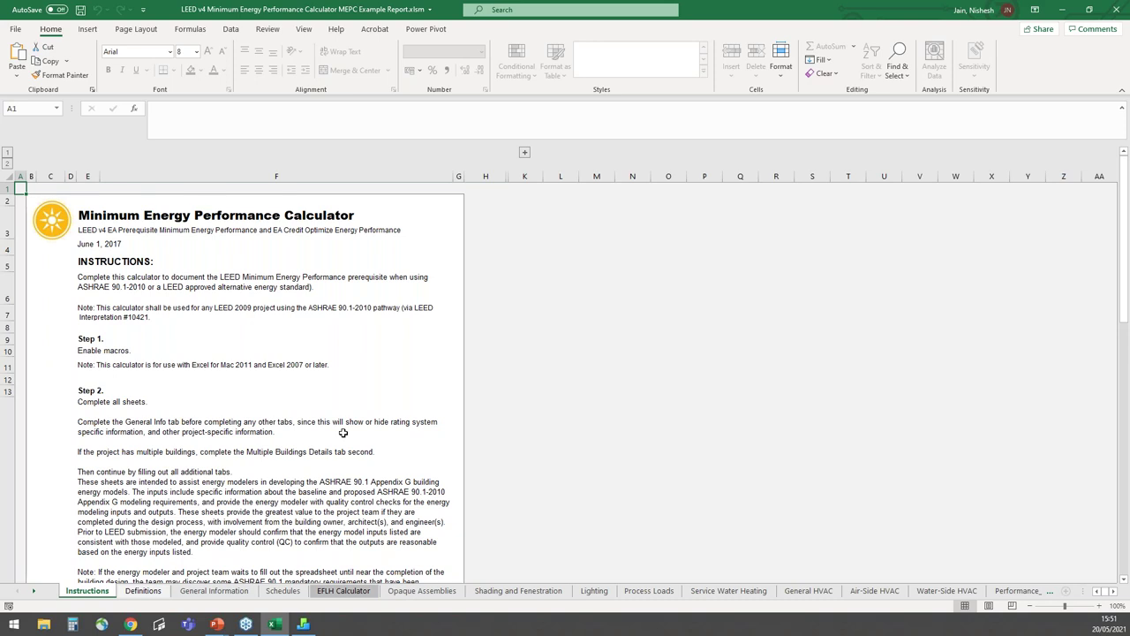
Step: Browse the tables on the Opaque Assemblies sheet
left_click(421, 591)
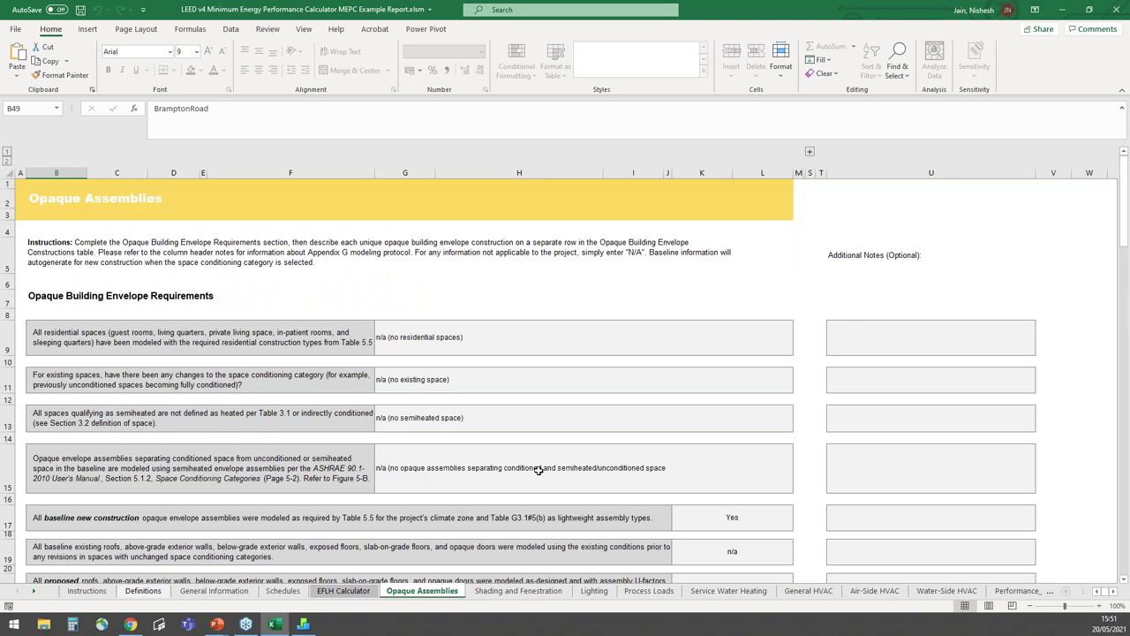
scroll(539, 470, "down", 4)
scroll(539, 470, "down", 6)
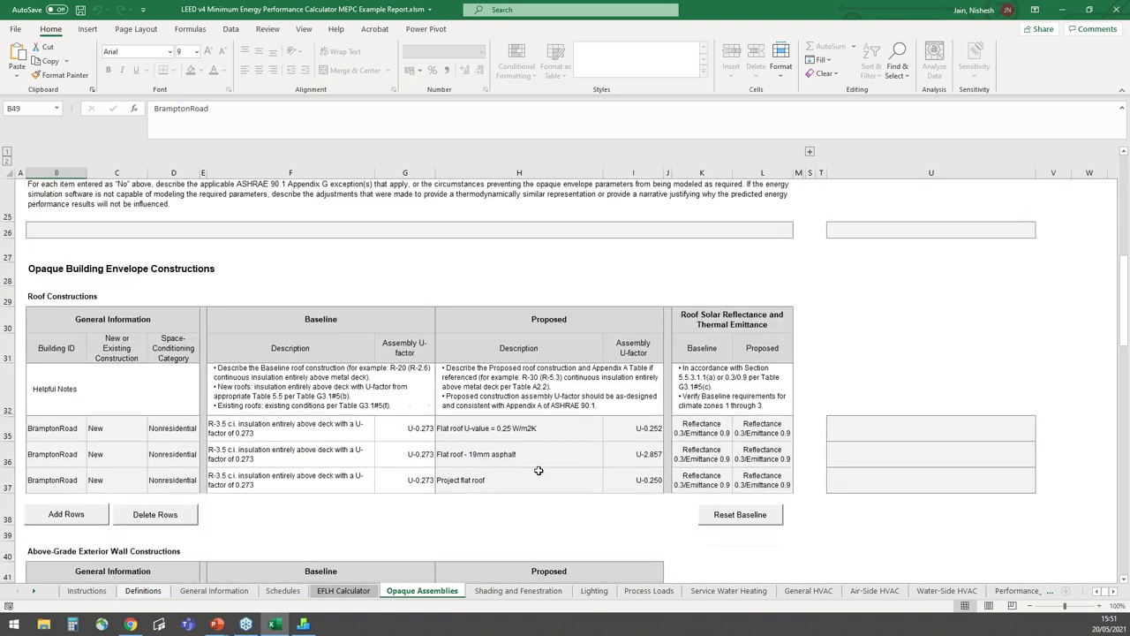
scroll(534, 469, "down", 1)
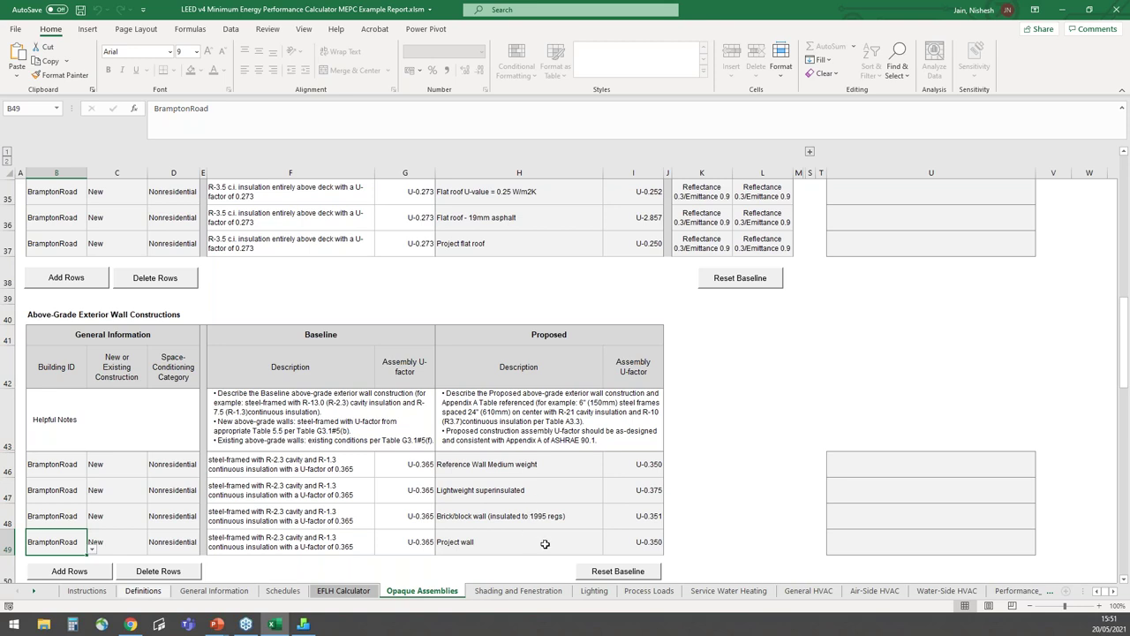
Step: Move to the Shading and Fenestration sheet, down to its Fenestration vertical glazing table
left_click(503, 591)
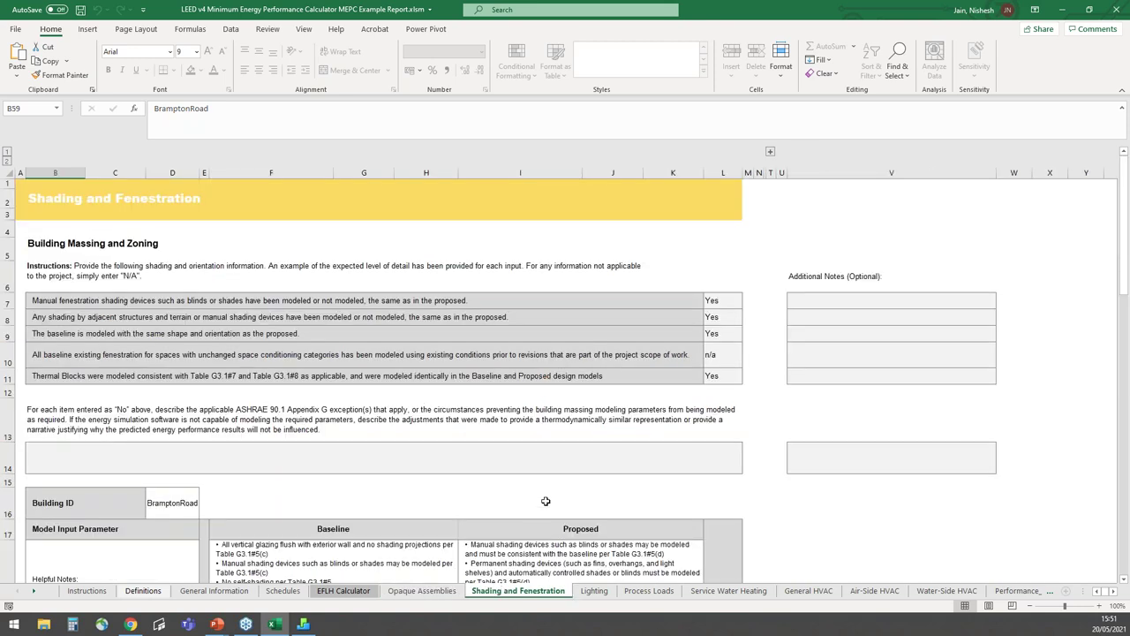
scroll(545, 501, "down", 6)
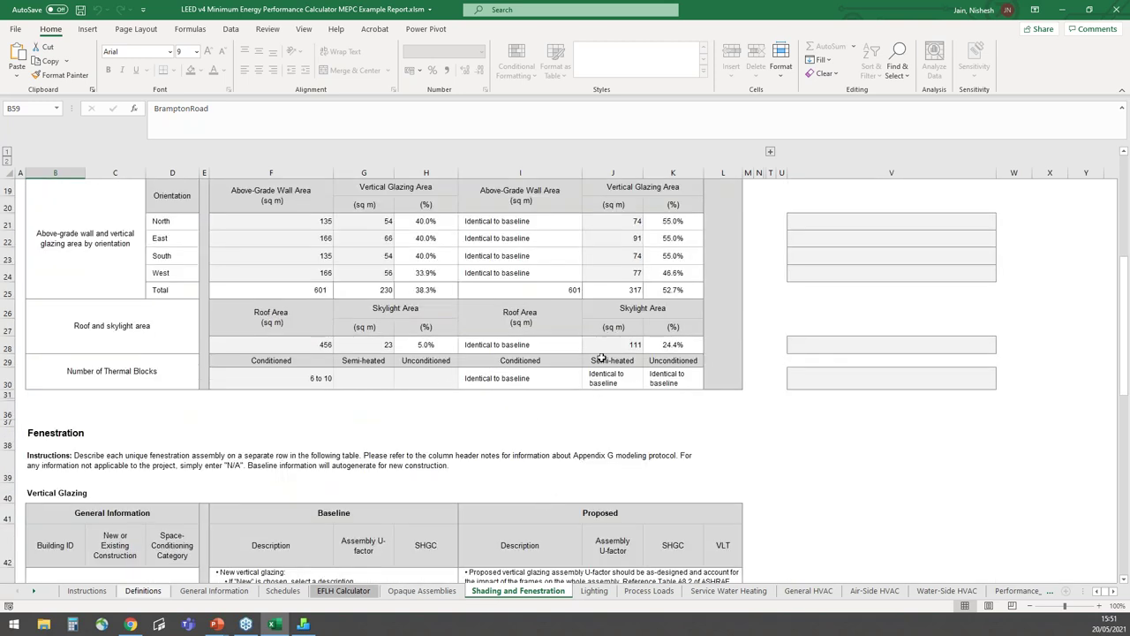
scroll(603, 380, "down", 2)
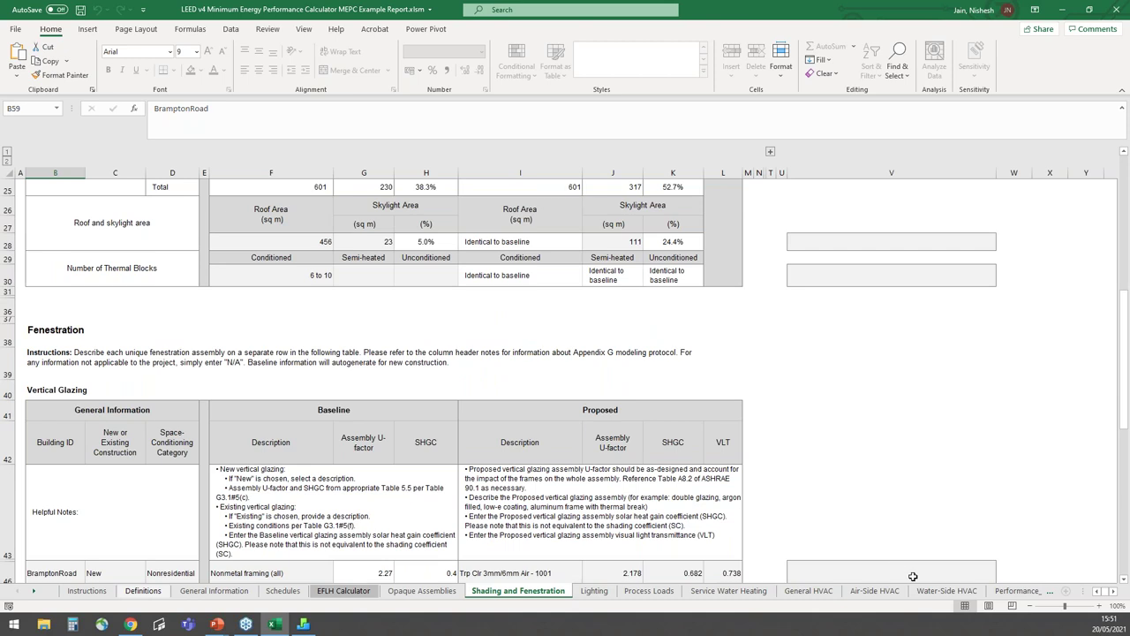
Step: Browse down through the Air-Side HVAC sheet of the MEPC workbook
left_click(877, 589)
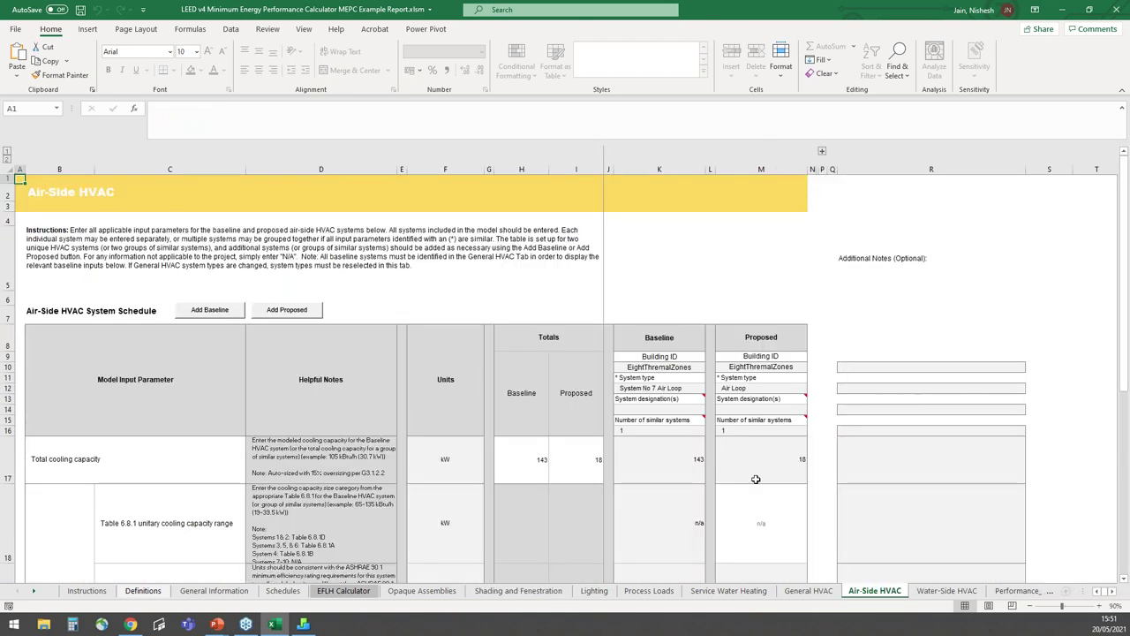
scroll(756, 479, "down", 6)
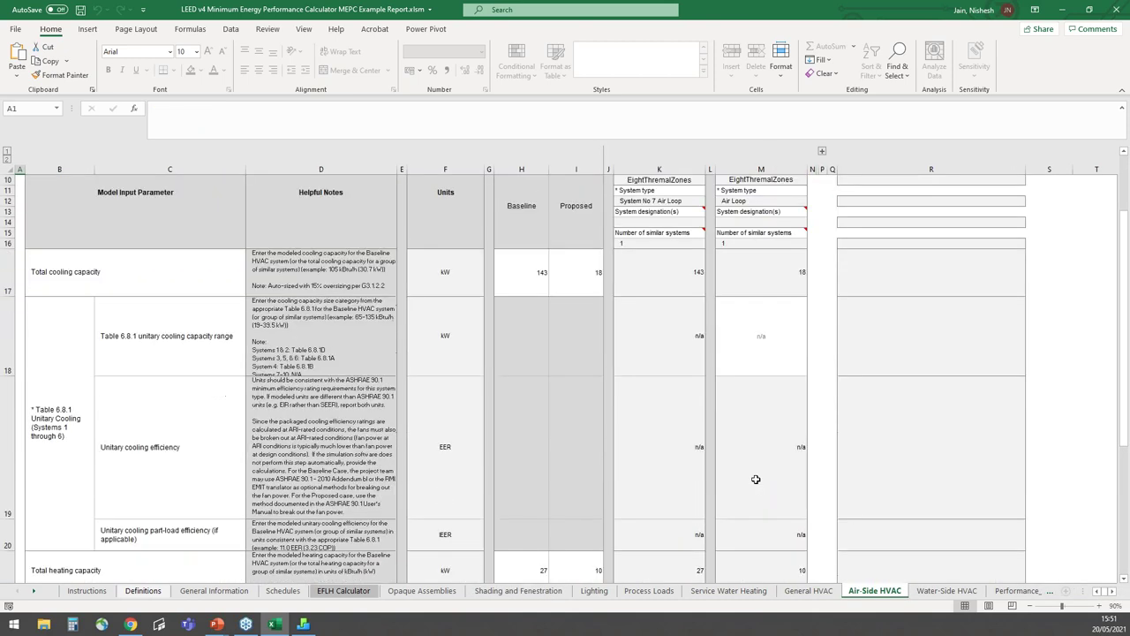
scroll(756, 479, "down", 1)
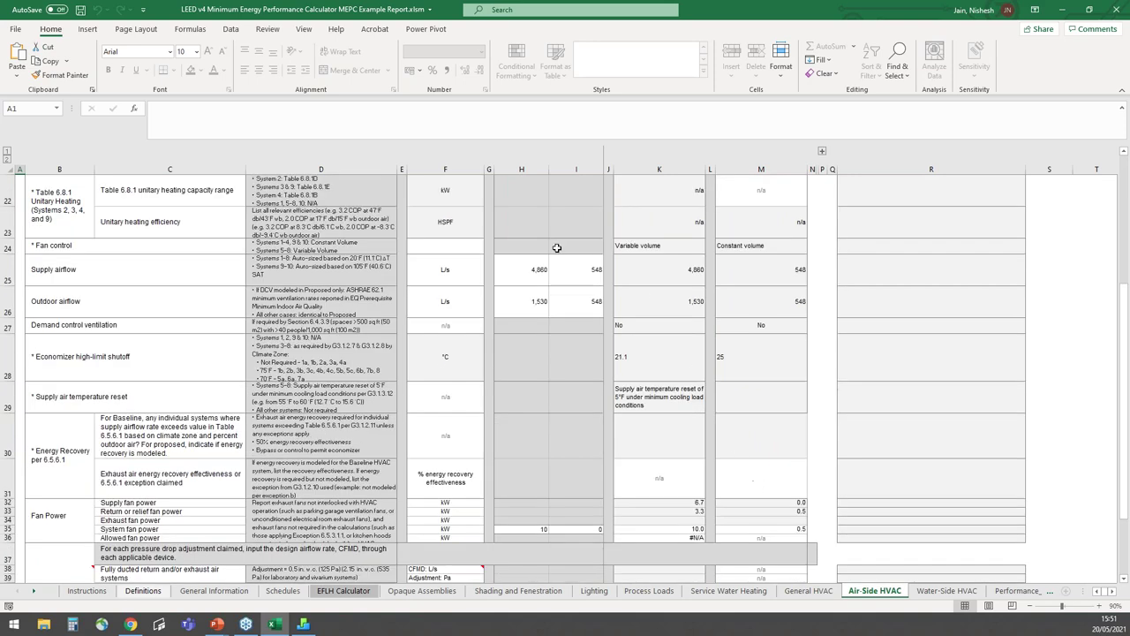
scroll(760, 446, "down", 3)
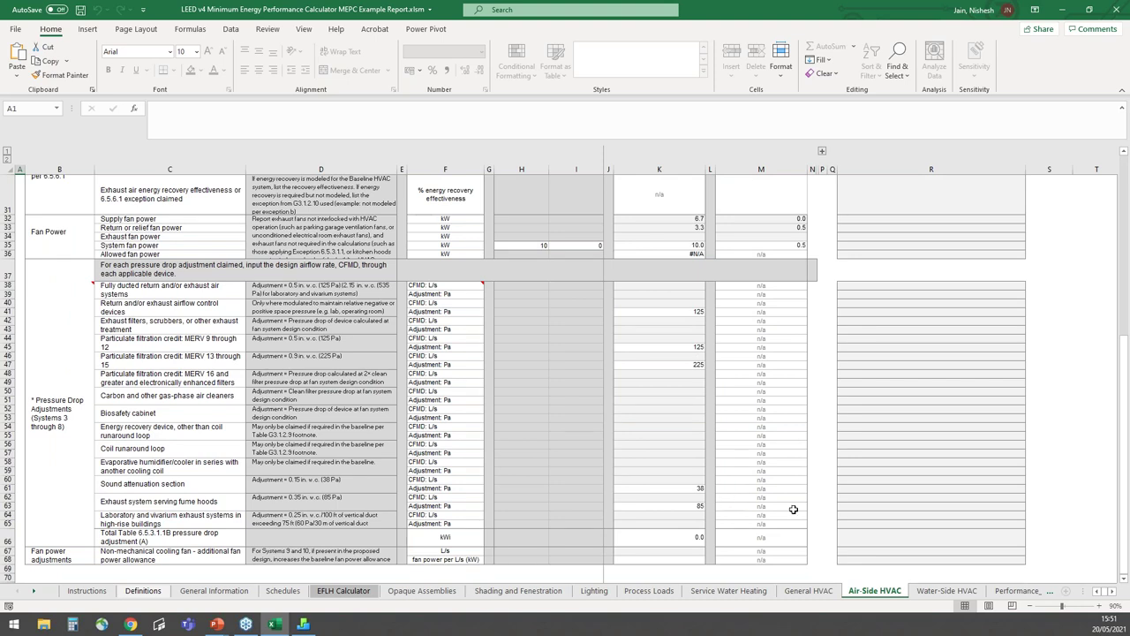
Step: Scroll the Performance_Outputs_1 sheet to the $13,973 baseline cost and proposed end-use summary
left_click(1013, 591)
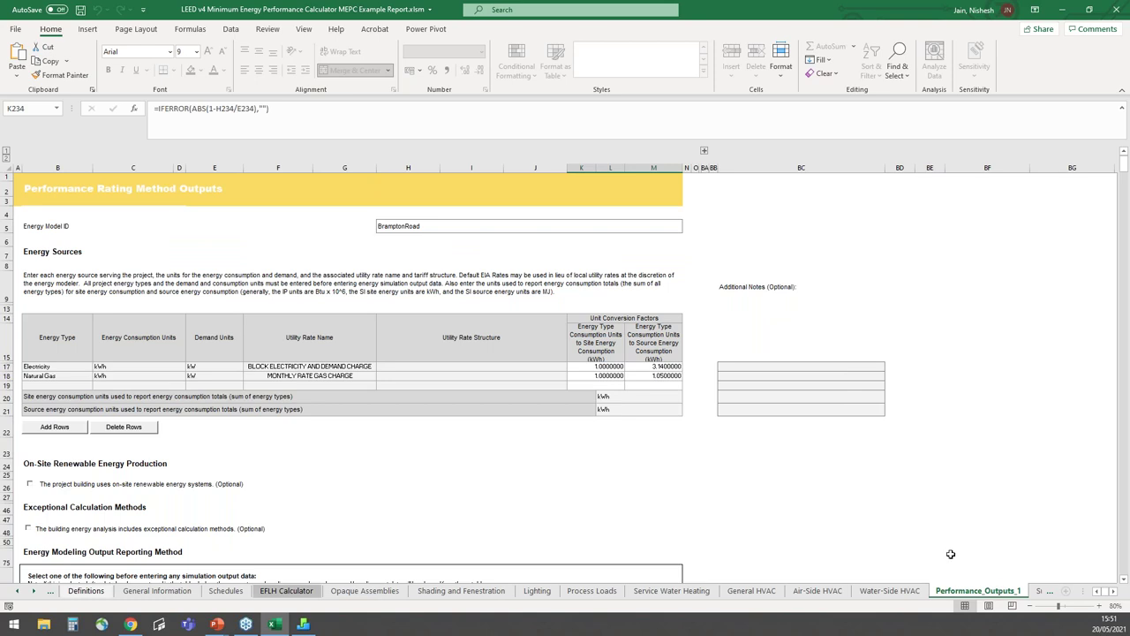
scroll(603, 465, "down", 6)
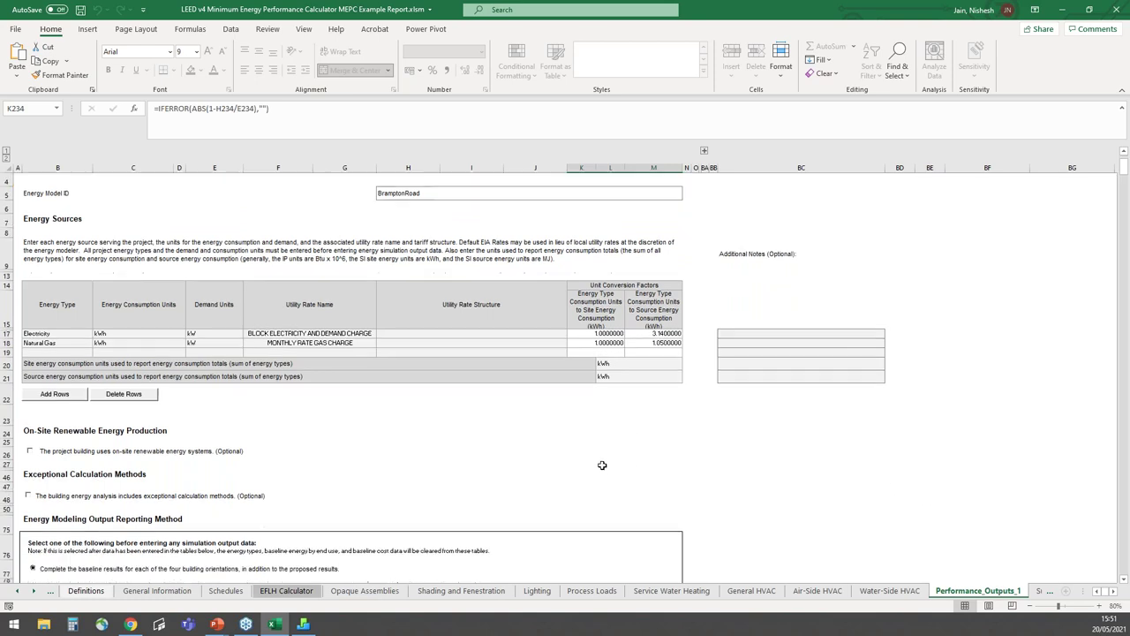
scroll(602, 465, "down", 7)
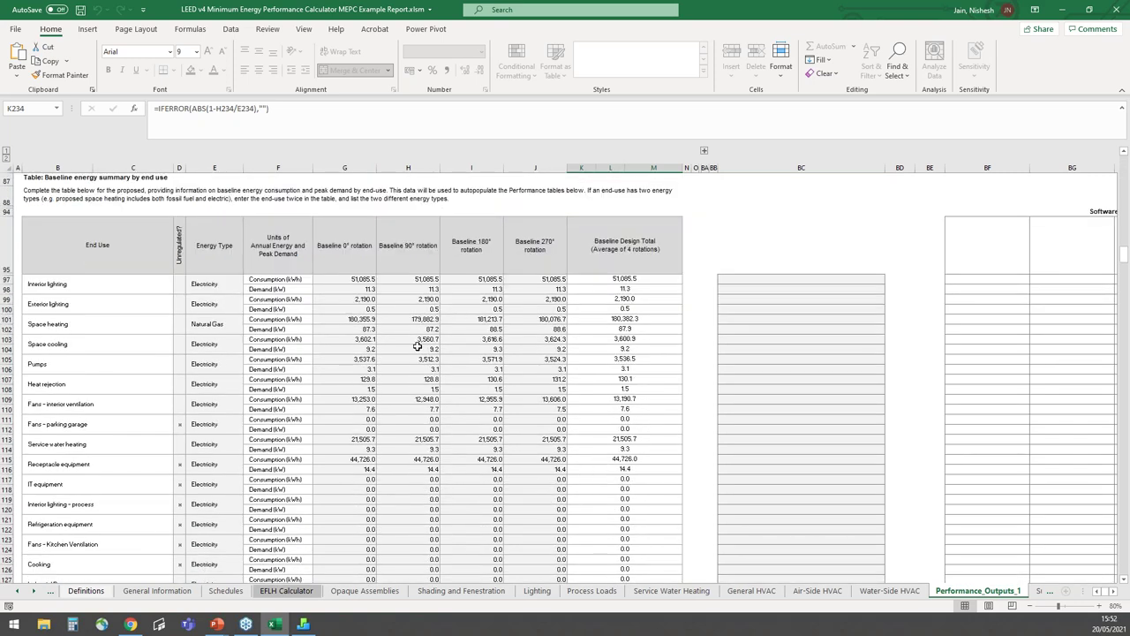
scroll(429, 384, "down", 5)
scroll(427, 387, "down", 6)
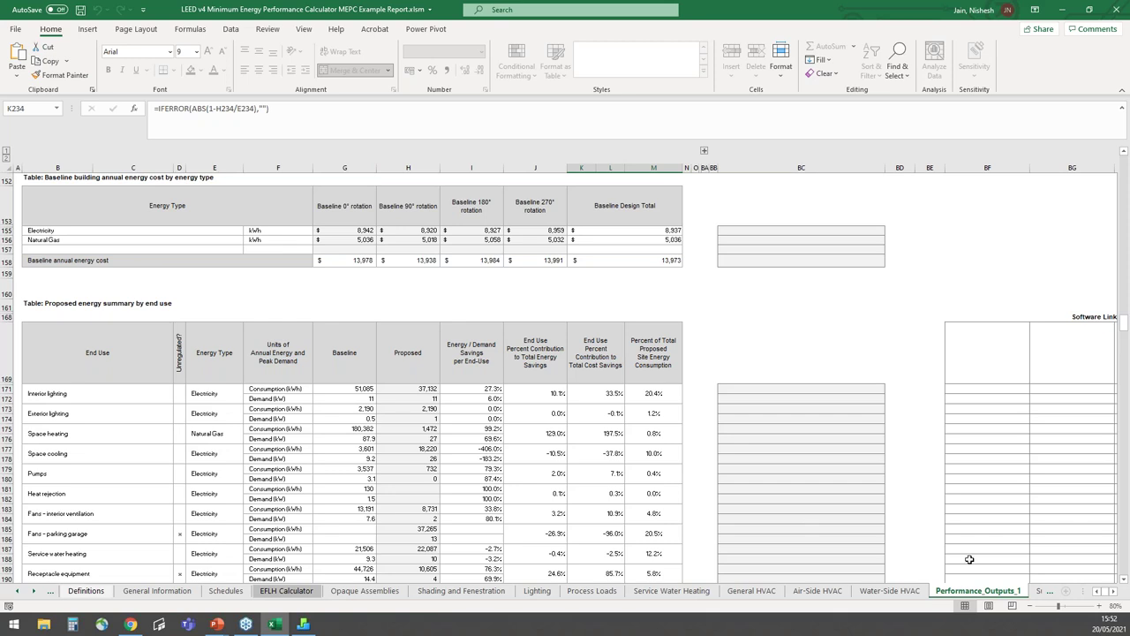
Step: Bring up the Summary sheet reporting 18.1% total energy cost savings
left_click(1039, 591)
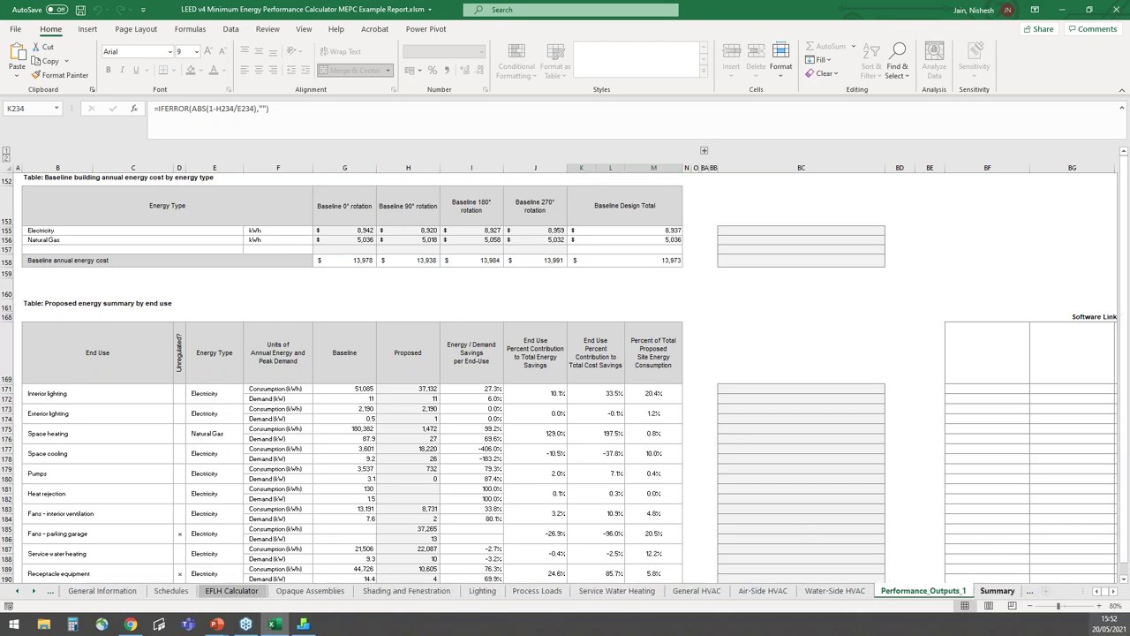
mouse_move(1110, 624)
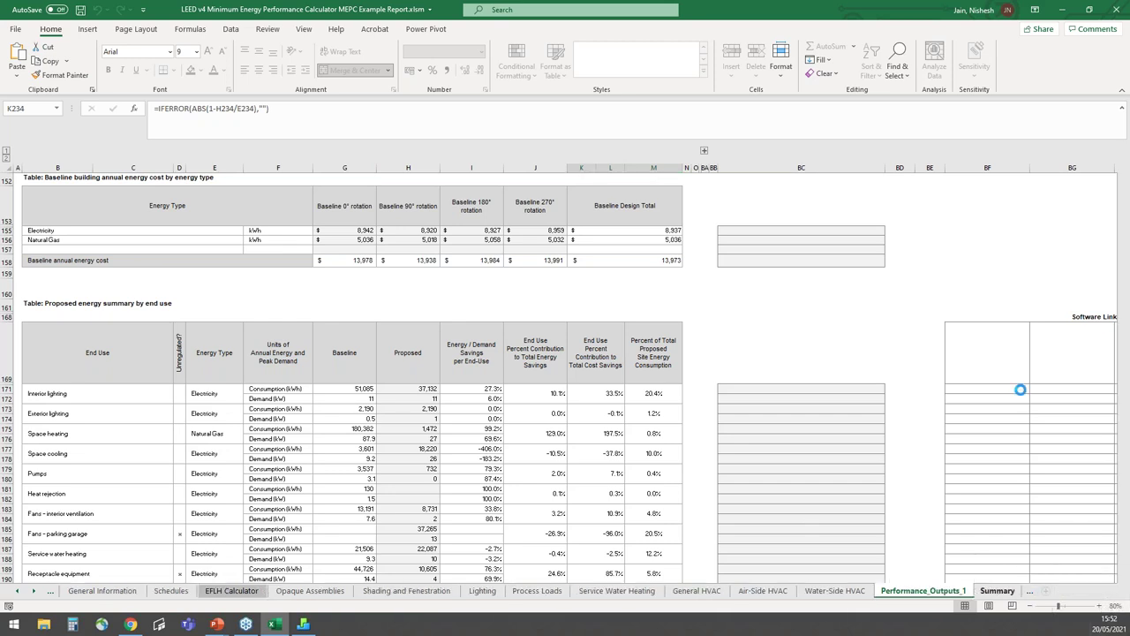
key("ctrl+Page_Down")
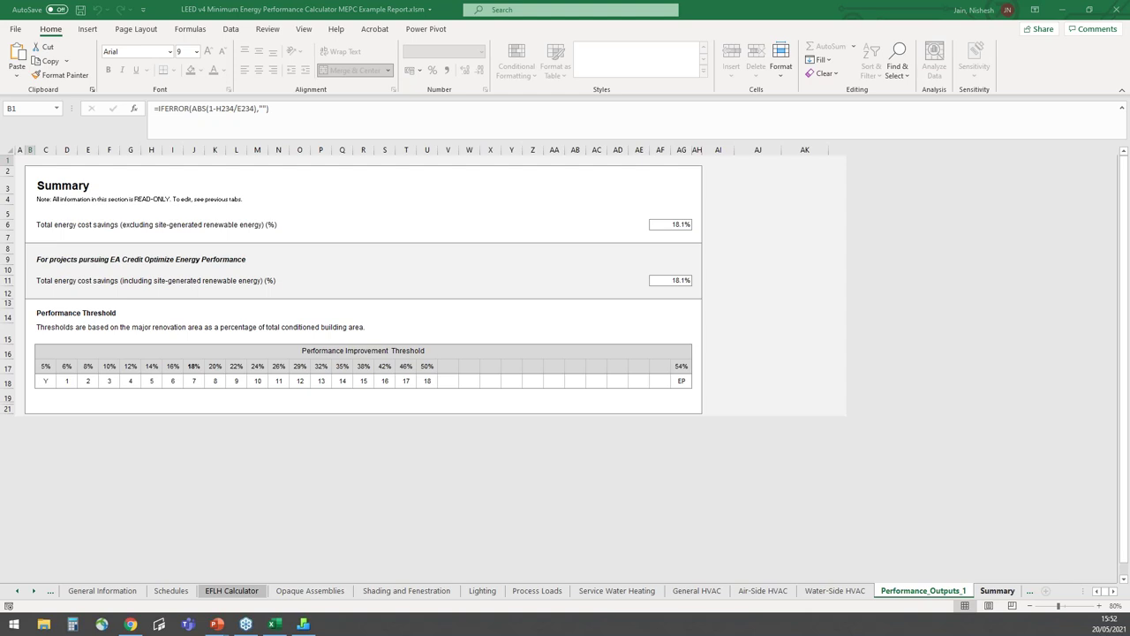
Step: Search the help for 'ASHRAE' and open the LEED/ASHRAE 90.1 Appendix G user guide PDF
key("alt+Tab")
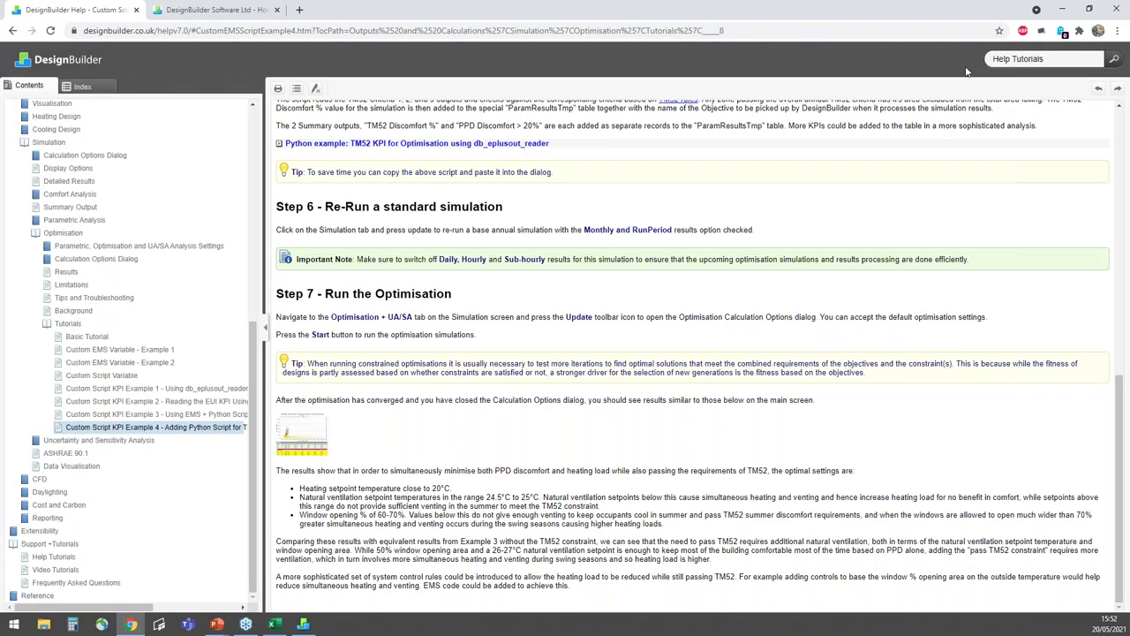
left_click(1029, 59)
type("ASHRAE")
key("Return")
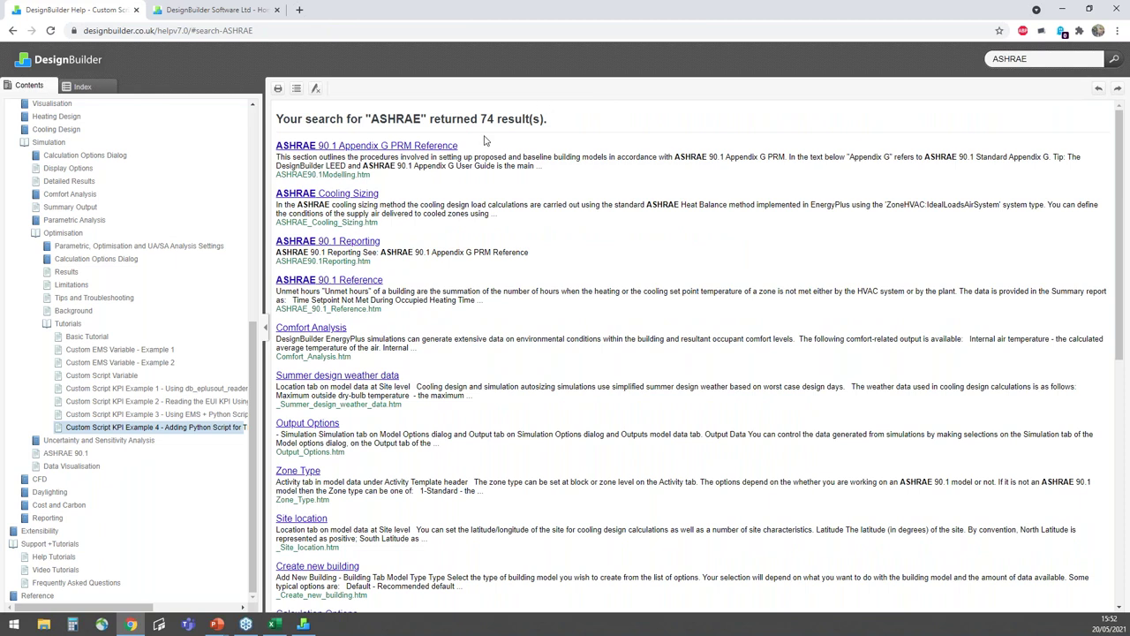
left_click(417, 145)
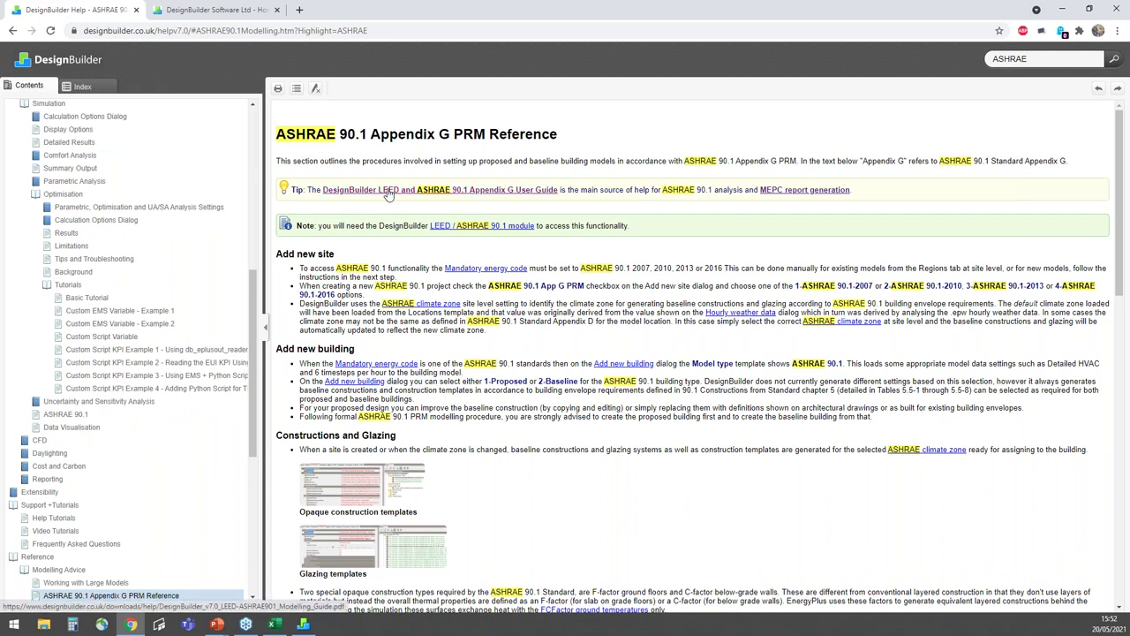
left_click(389, 191)
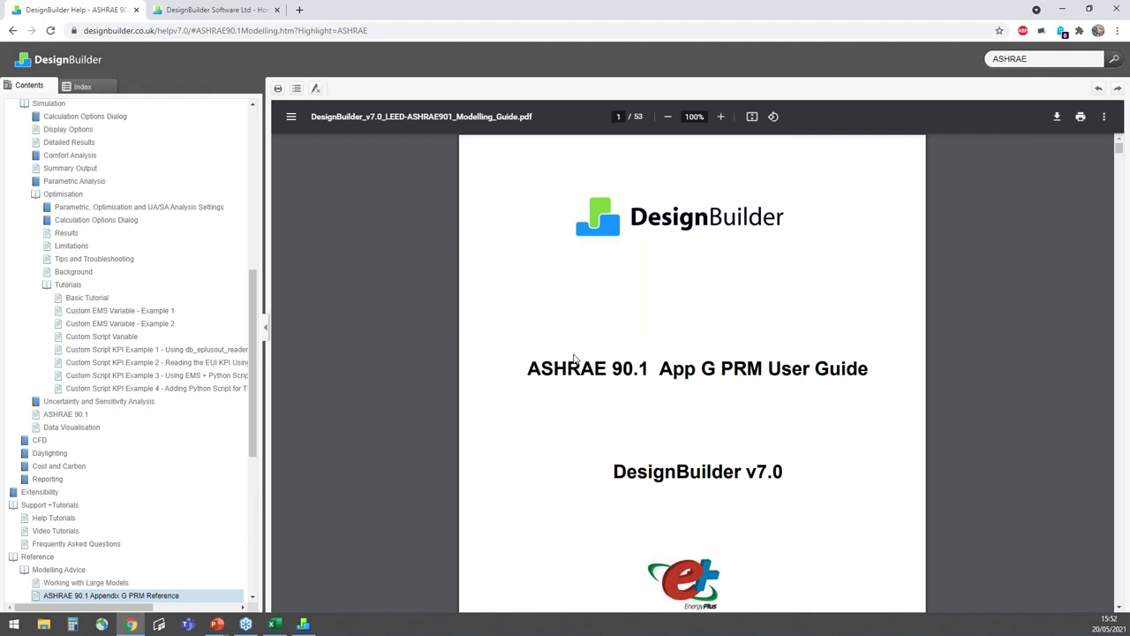
Step: Open the 7-page MEPC report generation guide from the Appendix G page, then go to the DesignBuilder website
left_click(11, 31)
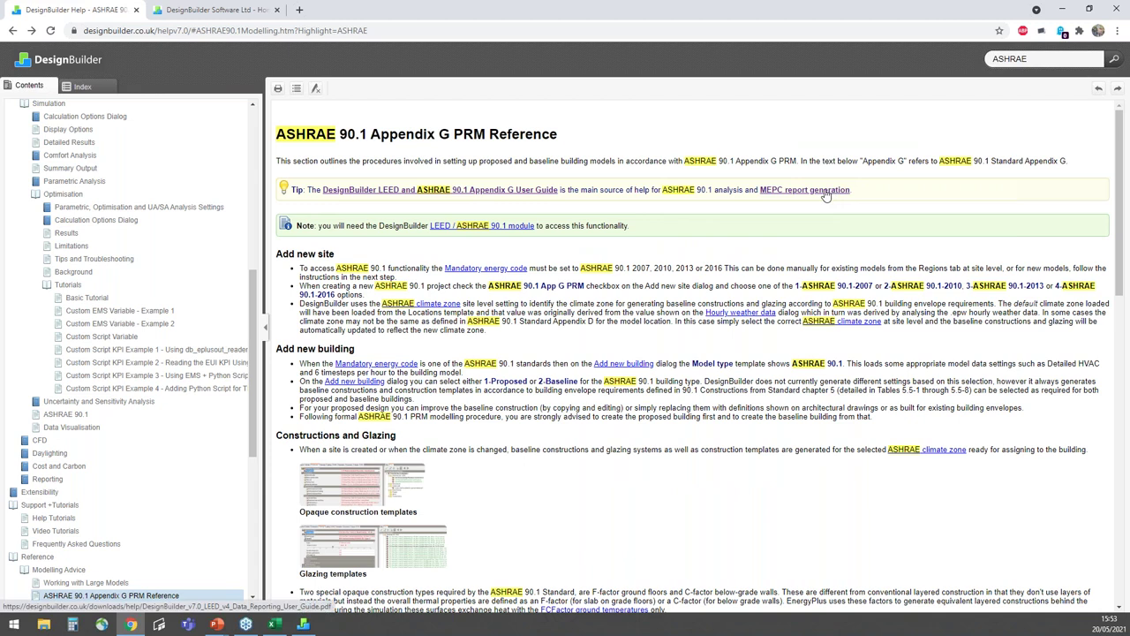
left_click(826, 192)
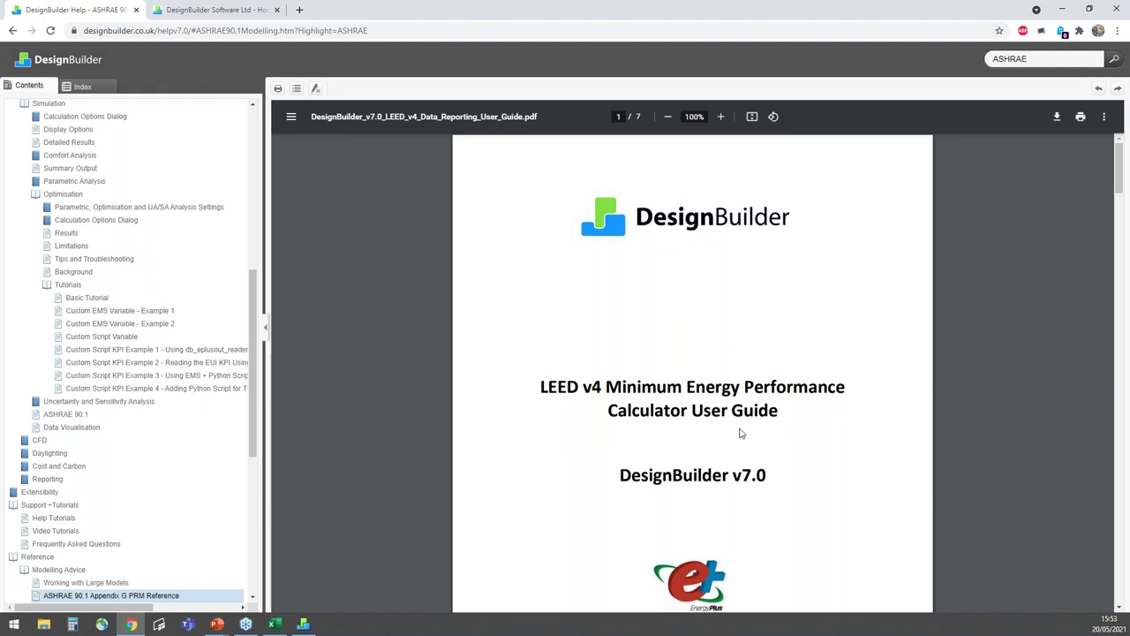
scroll(741, 432, "down", 2)
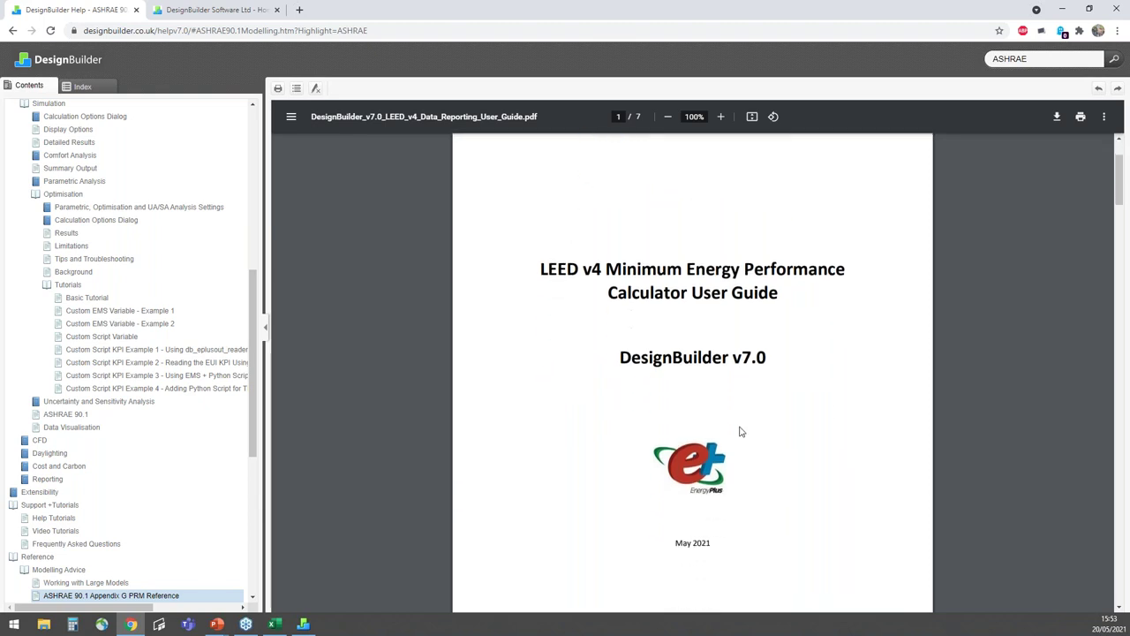
scroll(741, 431, "up", 1)
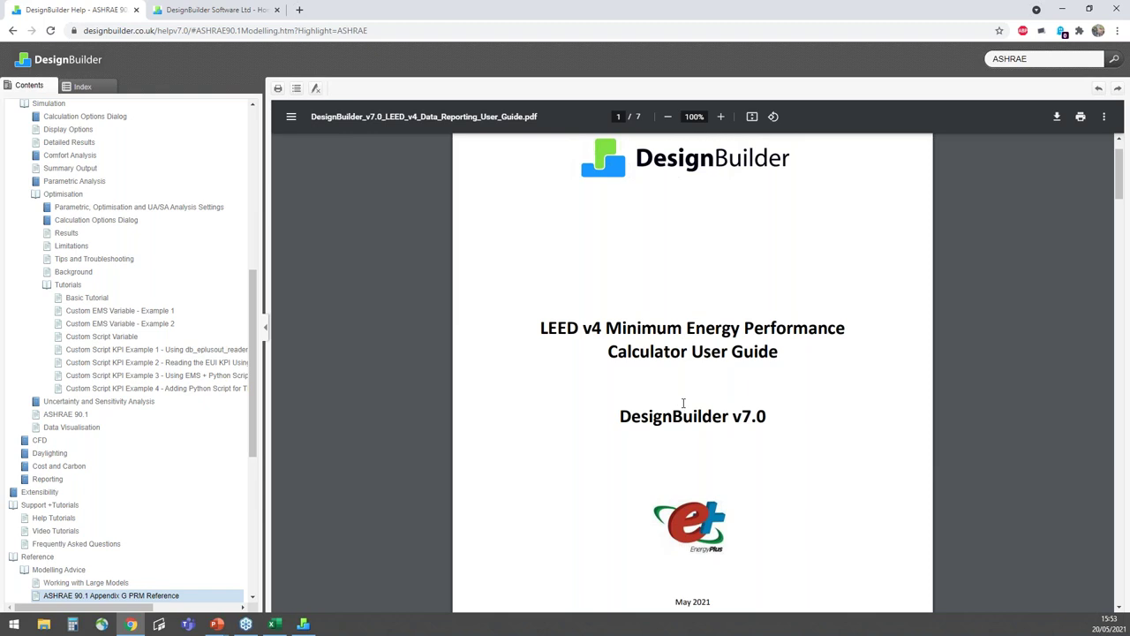
left_click(227, 14)
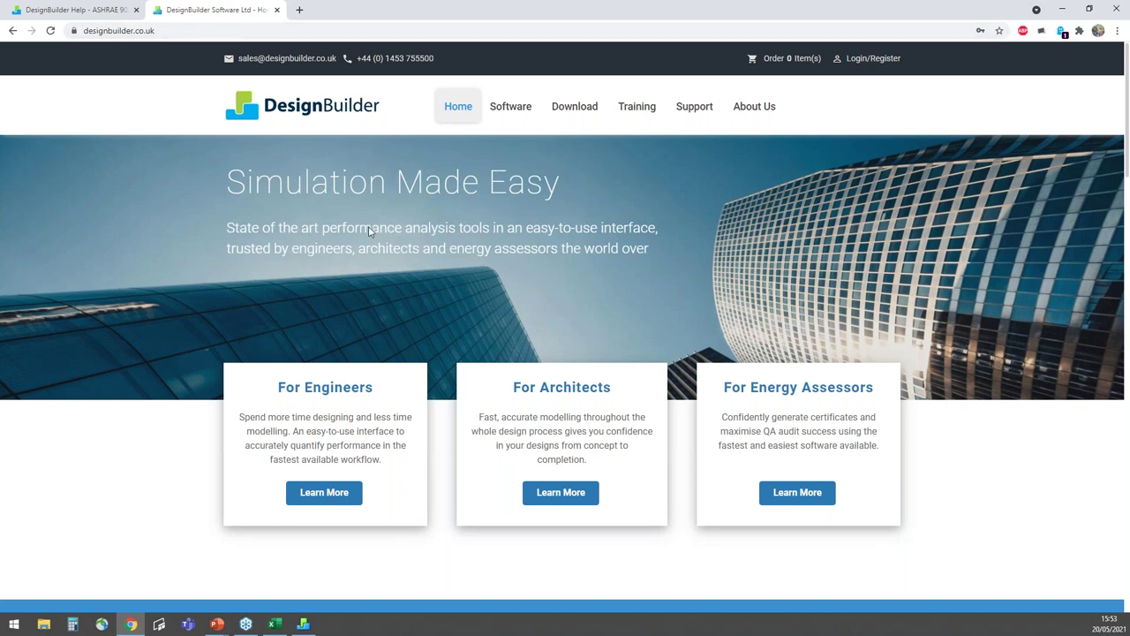
Step: Browse the full Case Studies listing, then go to the Training webinars page
scroll(377, 242, "down", 6)
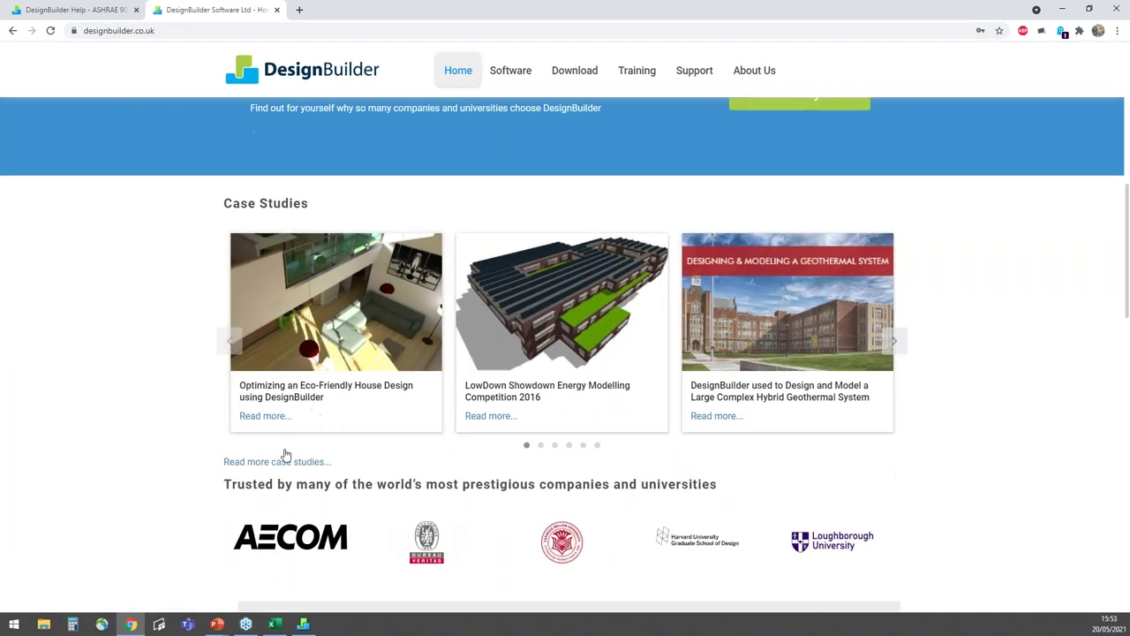
left_click(286, 465)
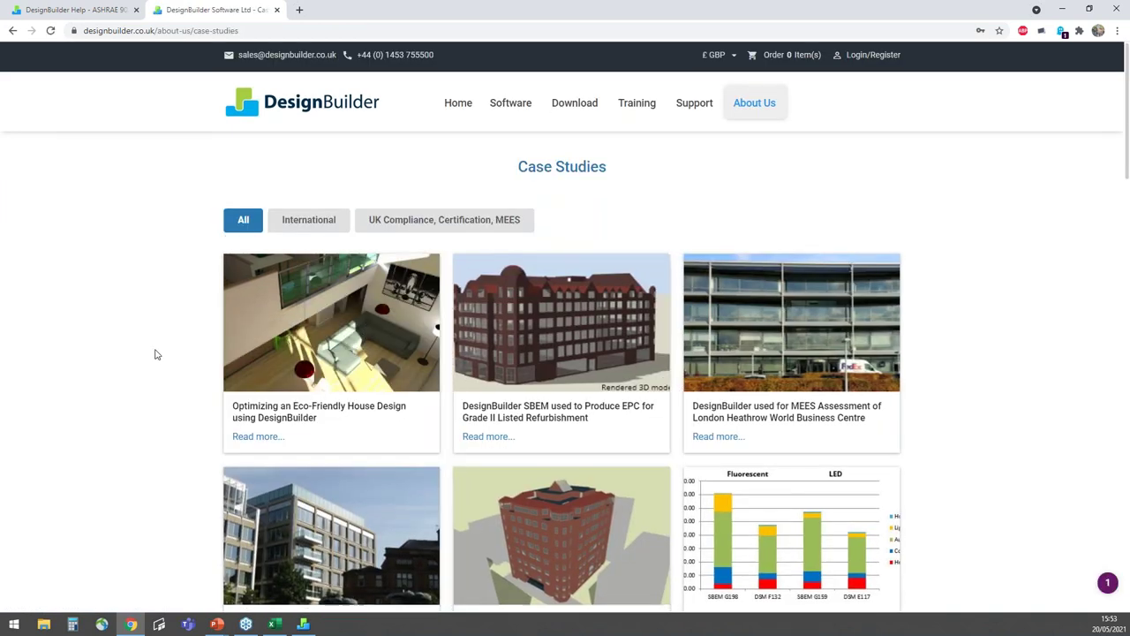
scroll(155, 355, "down", 3)
scroll(155, 354, "down", 2)
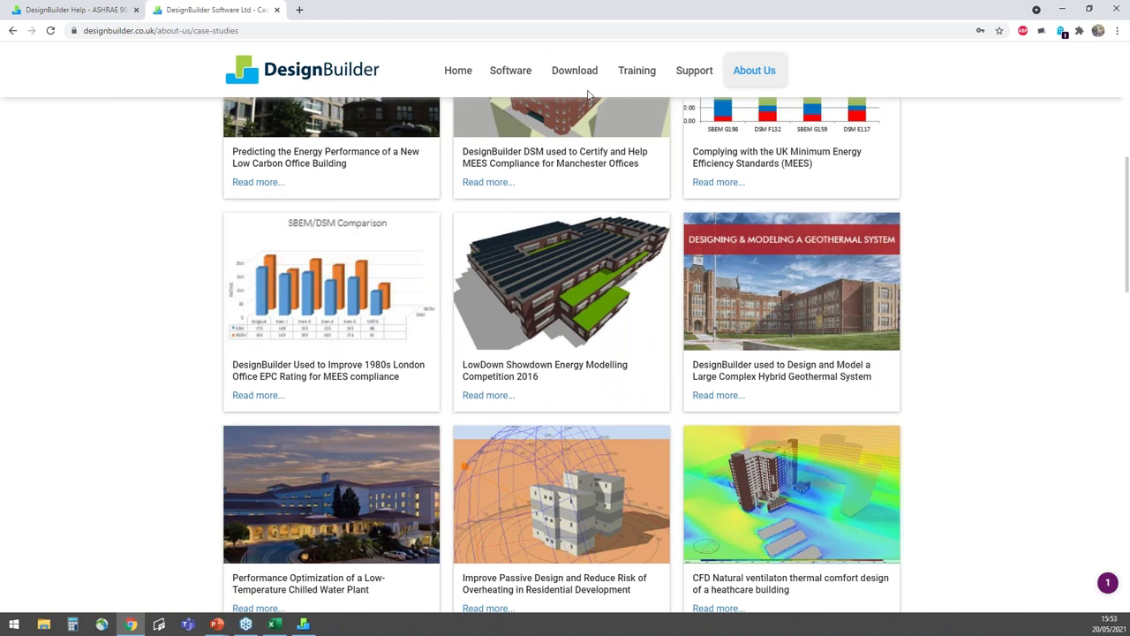
mouse_move(620, 76)
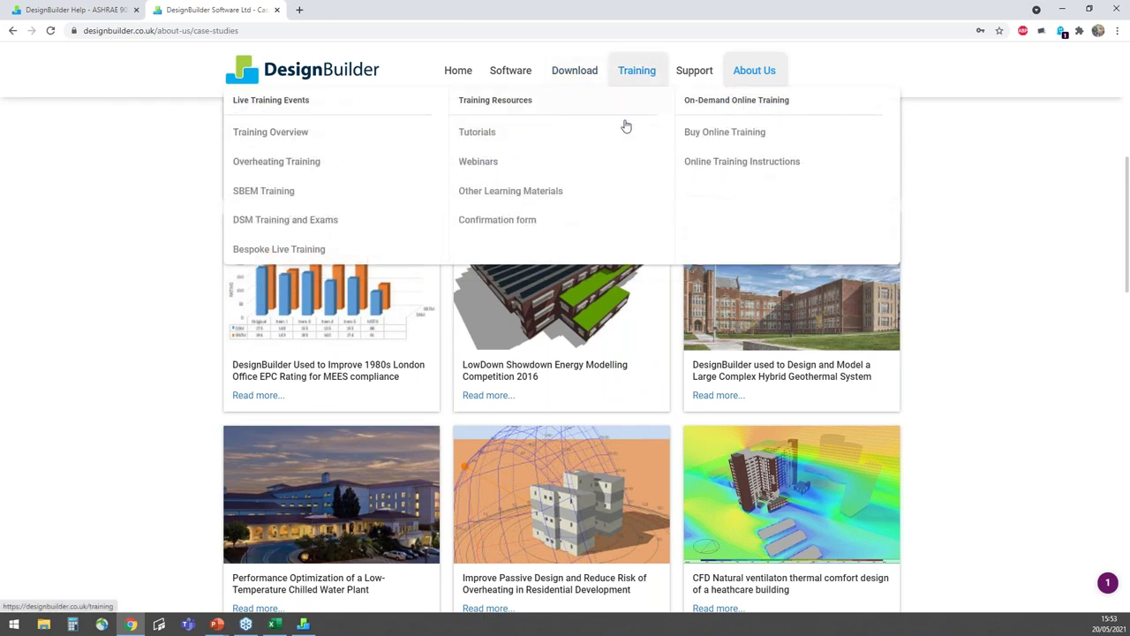
left_click(483, 173)
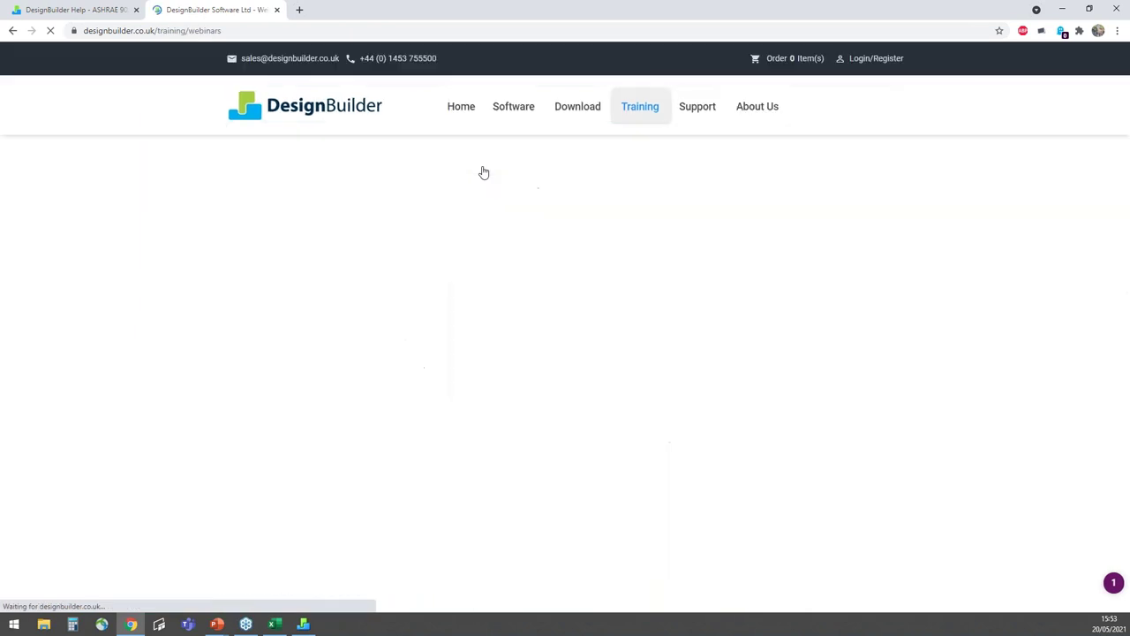
Step: Highlight the 'Making EnergyPlus viable' and 'Maximizing the Return on Investment' webinar titles
scroll(1030, 457, "down", 4)
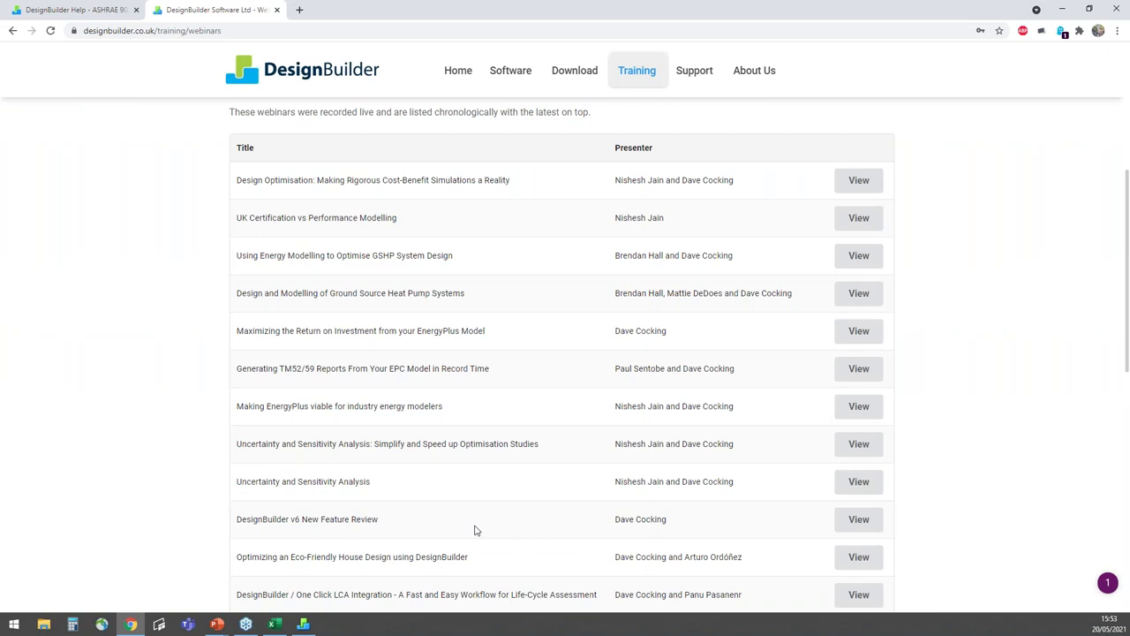
left_click_drag(235, 412, 446, 421)
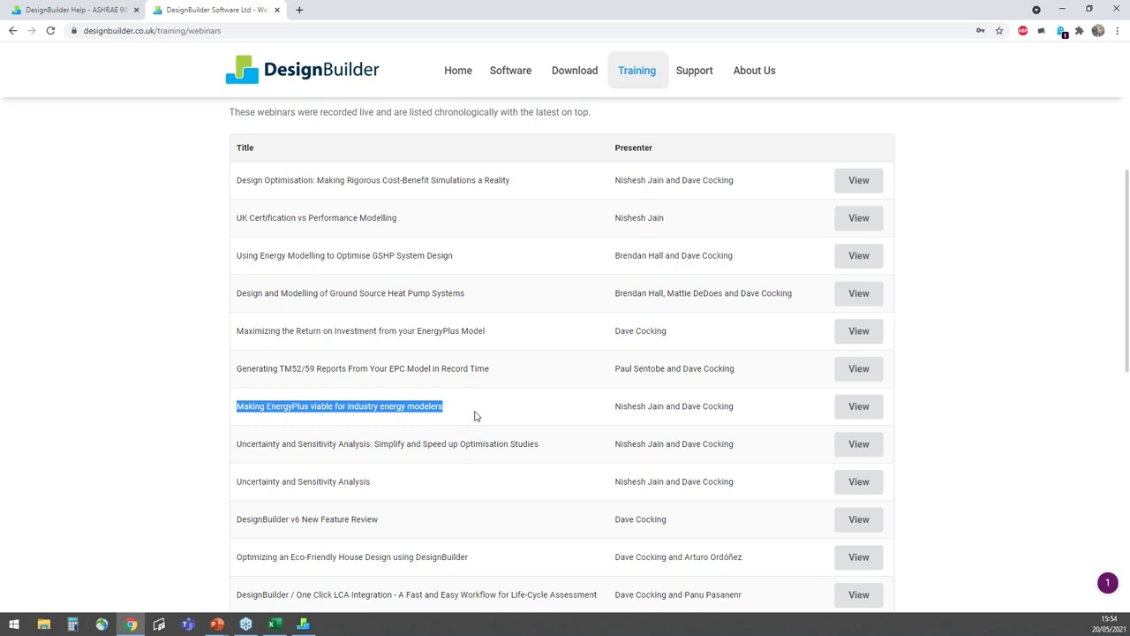
left_click(475, 416)
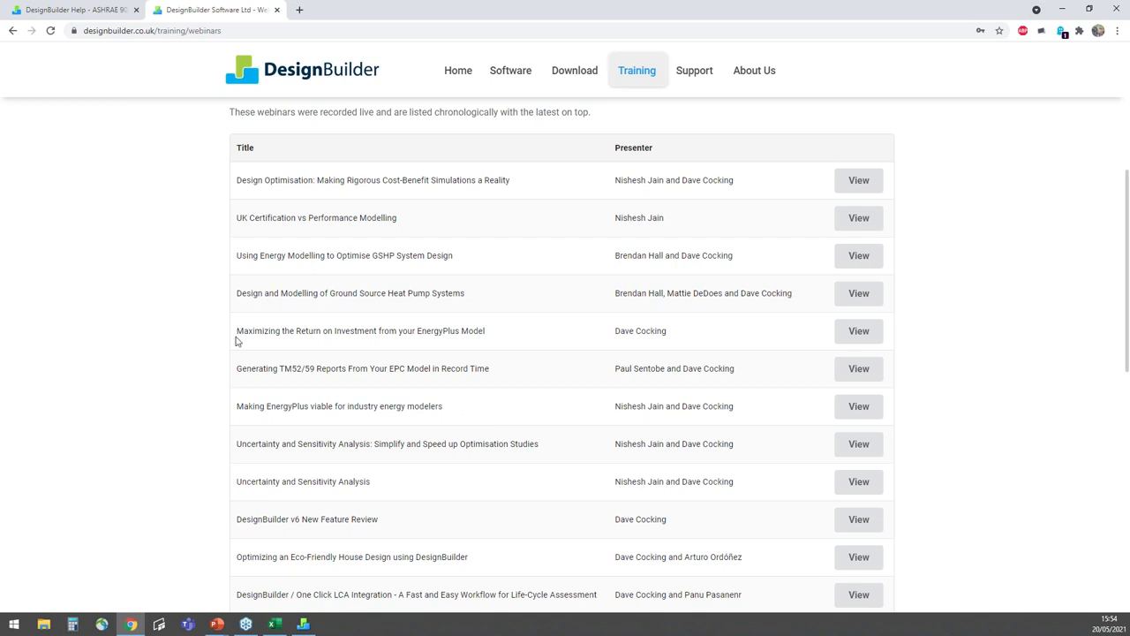
left_click_drag(236, 333, 489, 343)
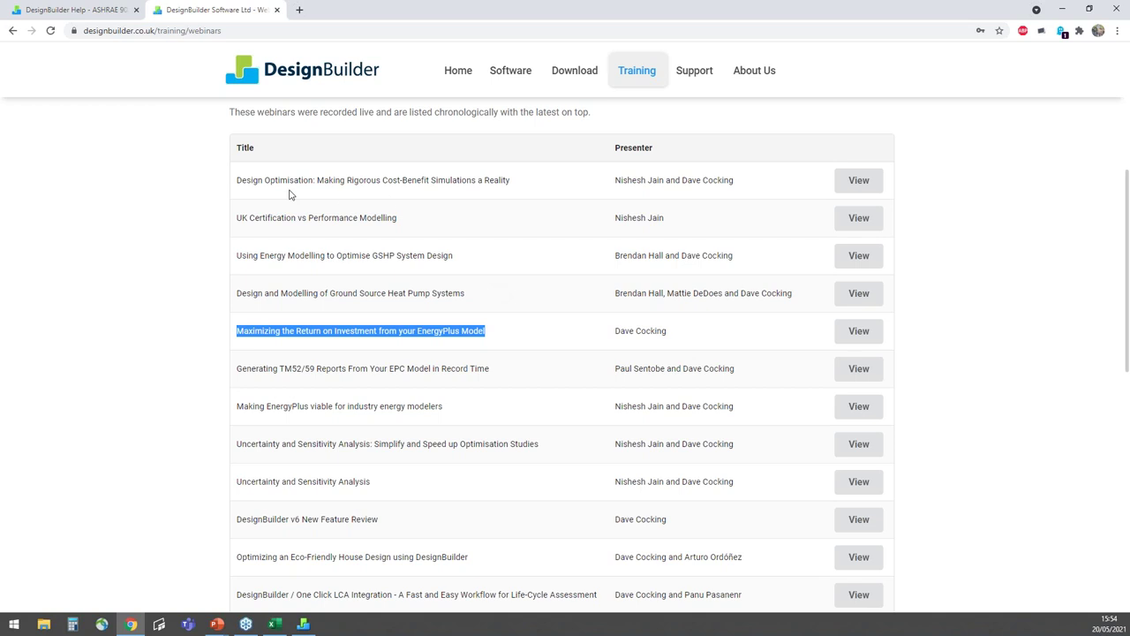
left_click_drag(239, 180, 515, 191)
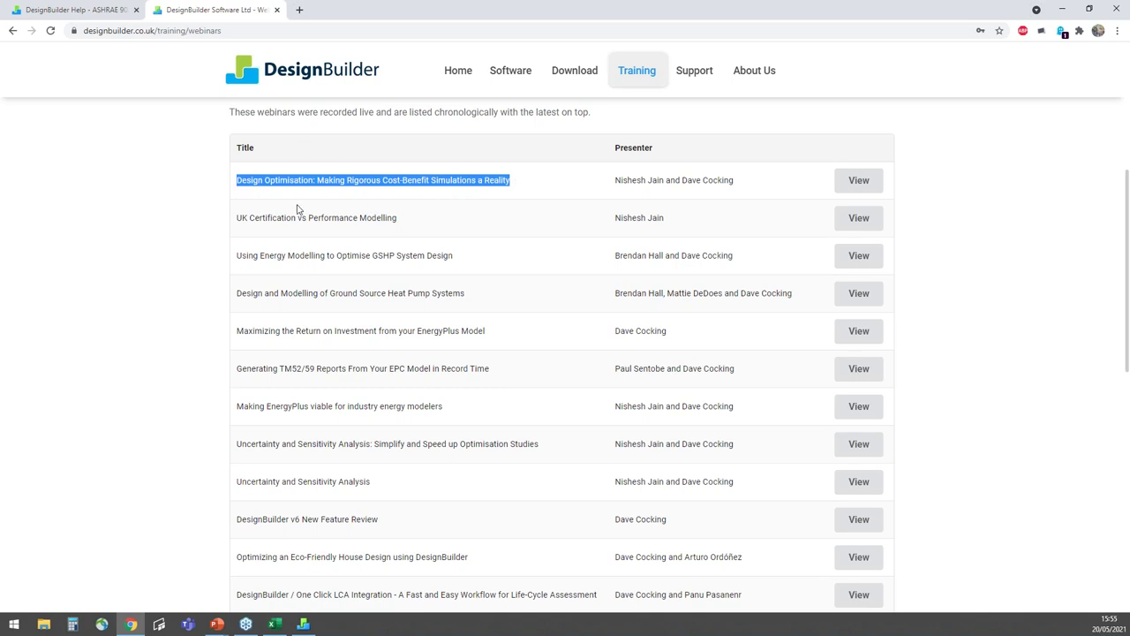
left_click(199, 211)
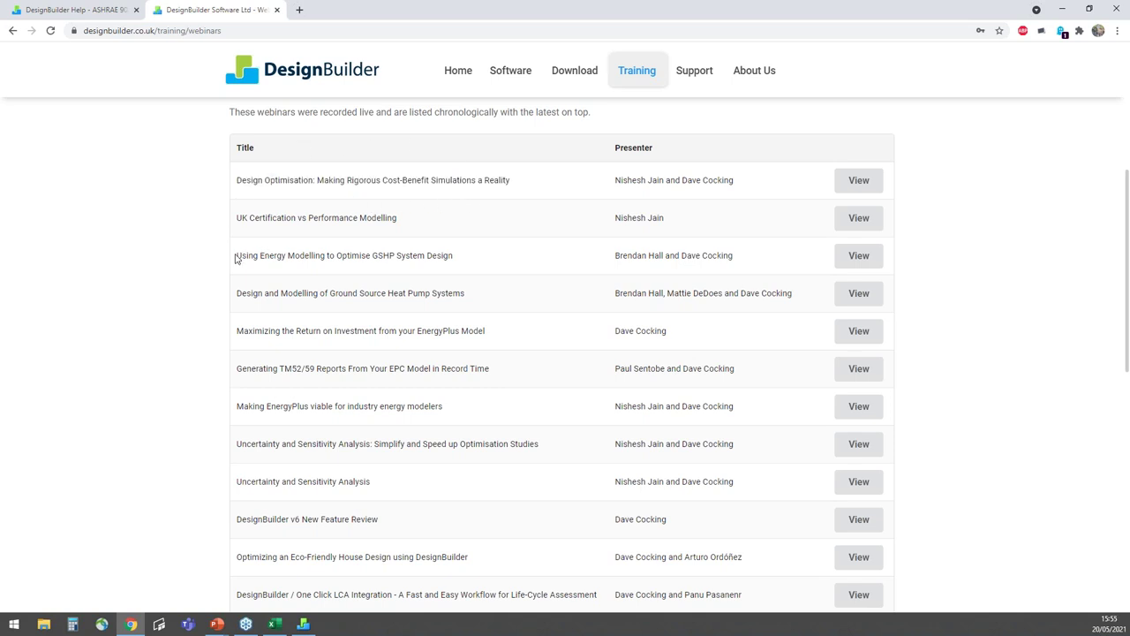
left_click_drag(235, 258, 471, 295)
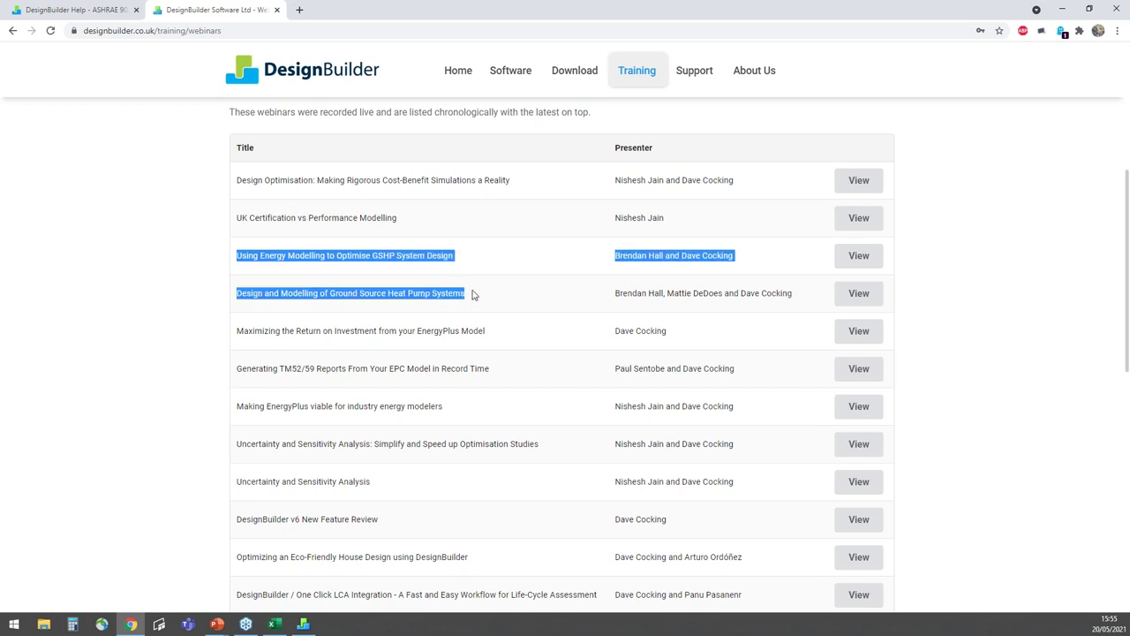
left_click(188, 276)
scroll(296, 329, "down", 2)
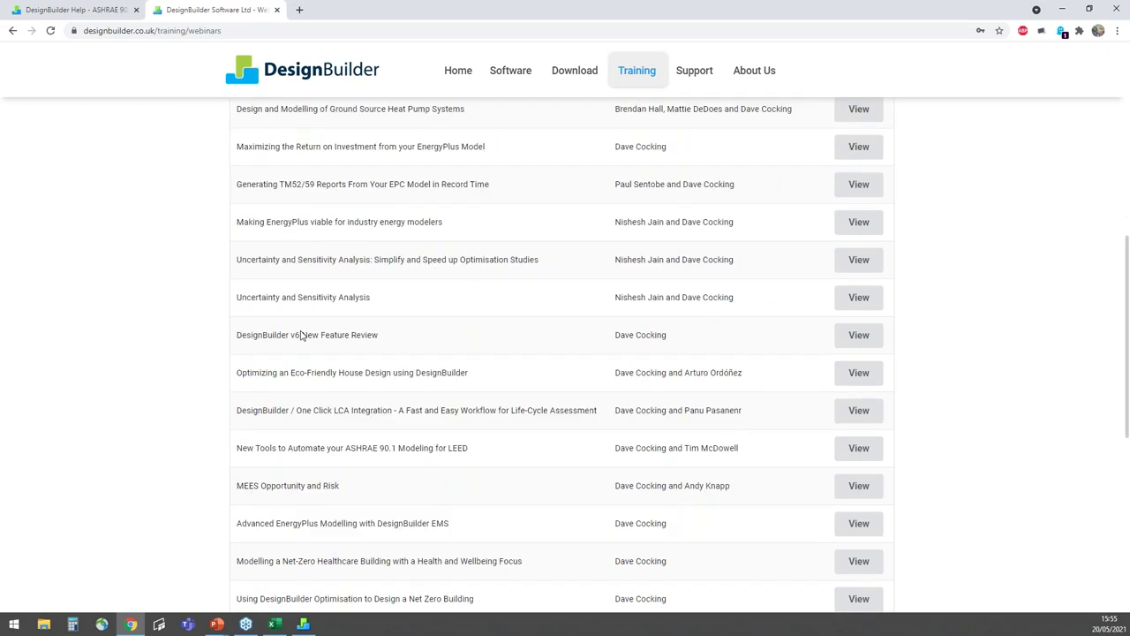
scroll(300, 335, "down", 2)
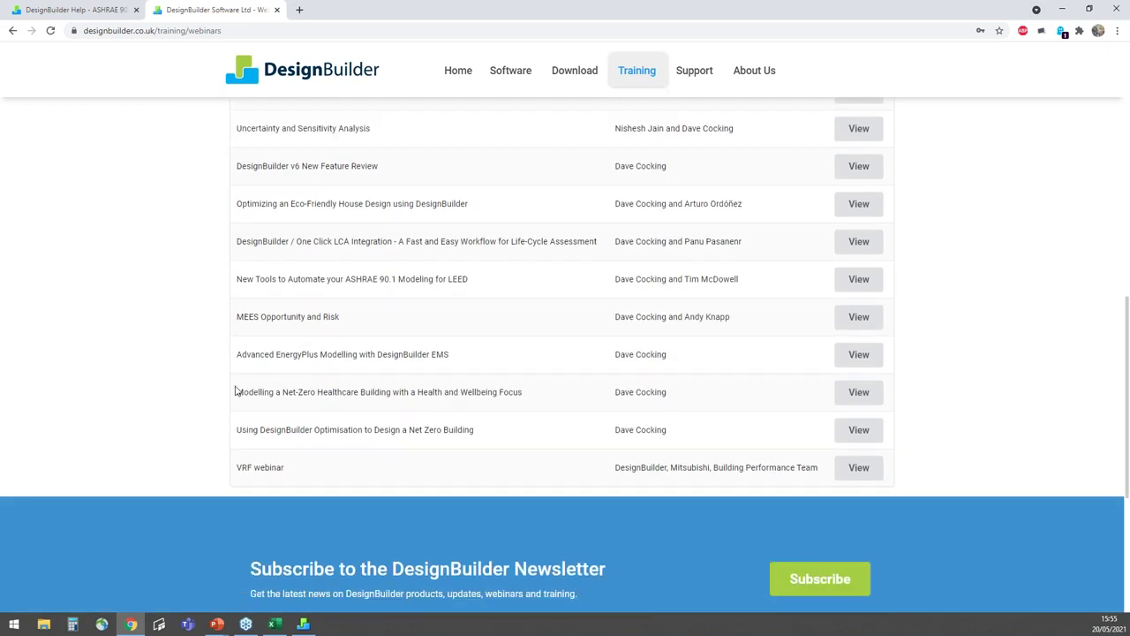
left_click_drag(236, 393, 491, 441)
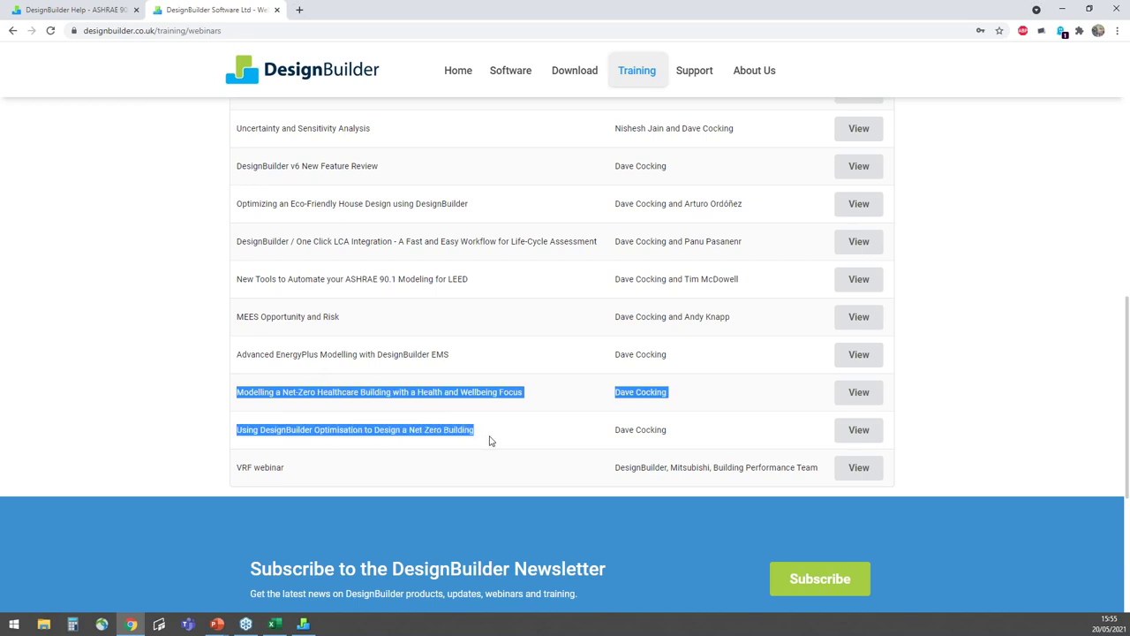
left_click(485, 467)
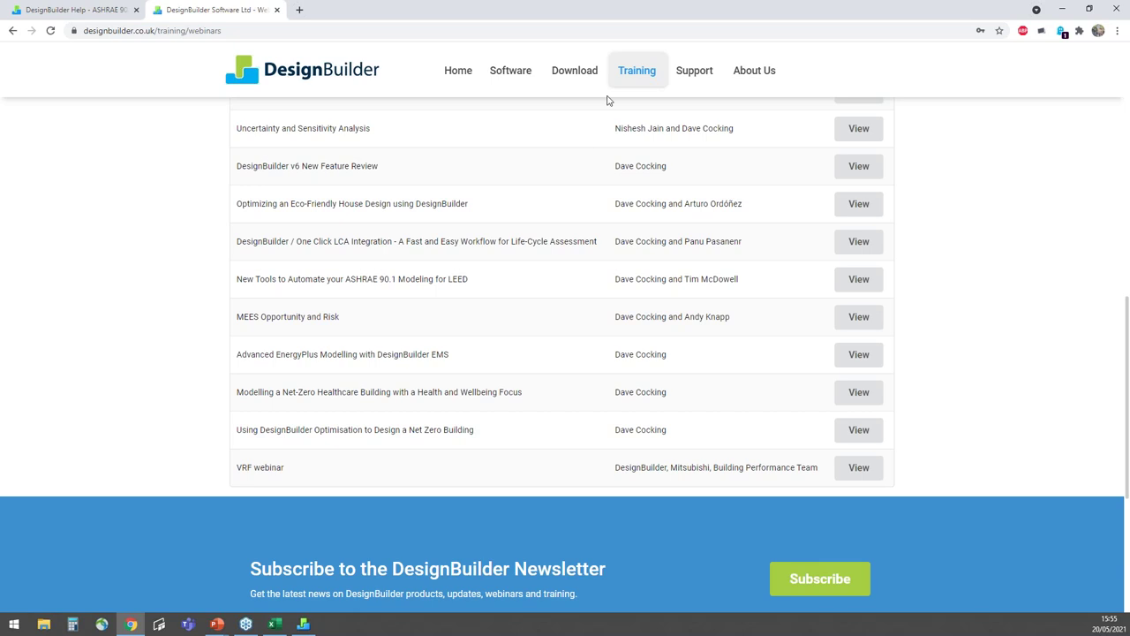
mouse_move(636, 71)
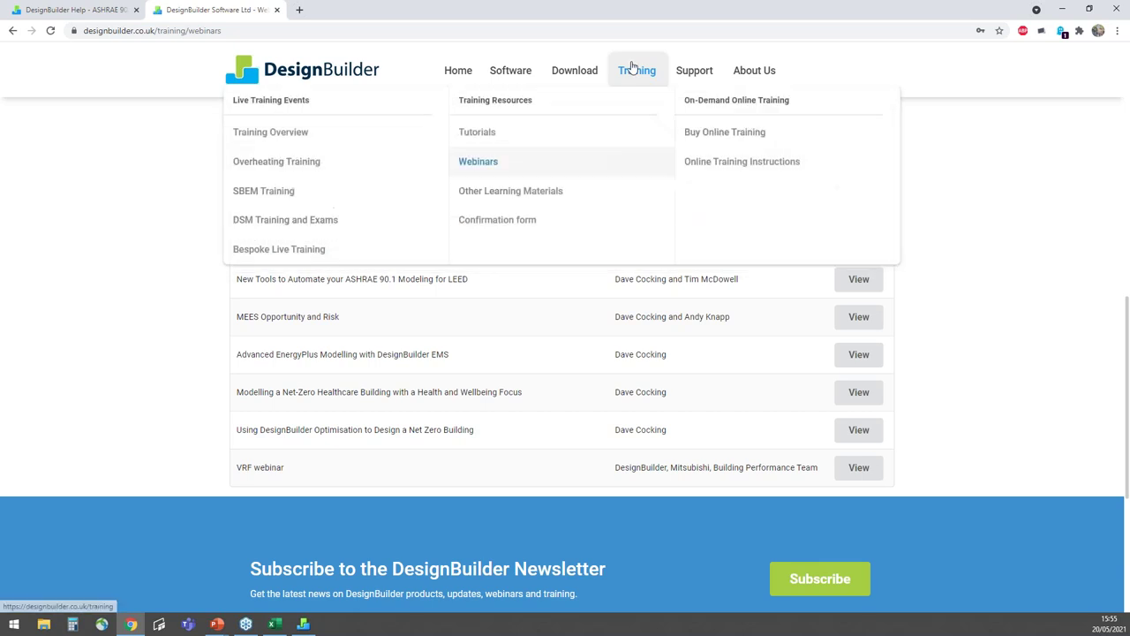
left_click(700, 134)
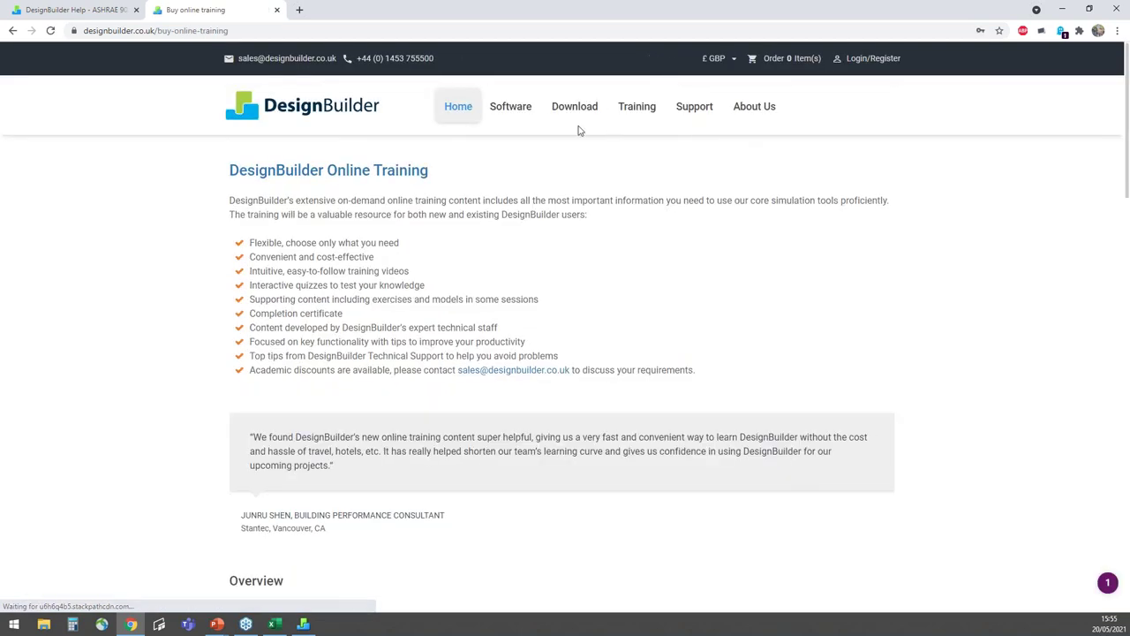
Step: Scroll the Buy Online Training page down to its subject groups, Basic Geometry through All Packages
mouse_move(629, 110)
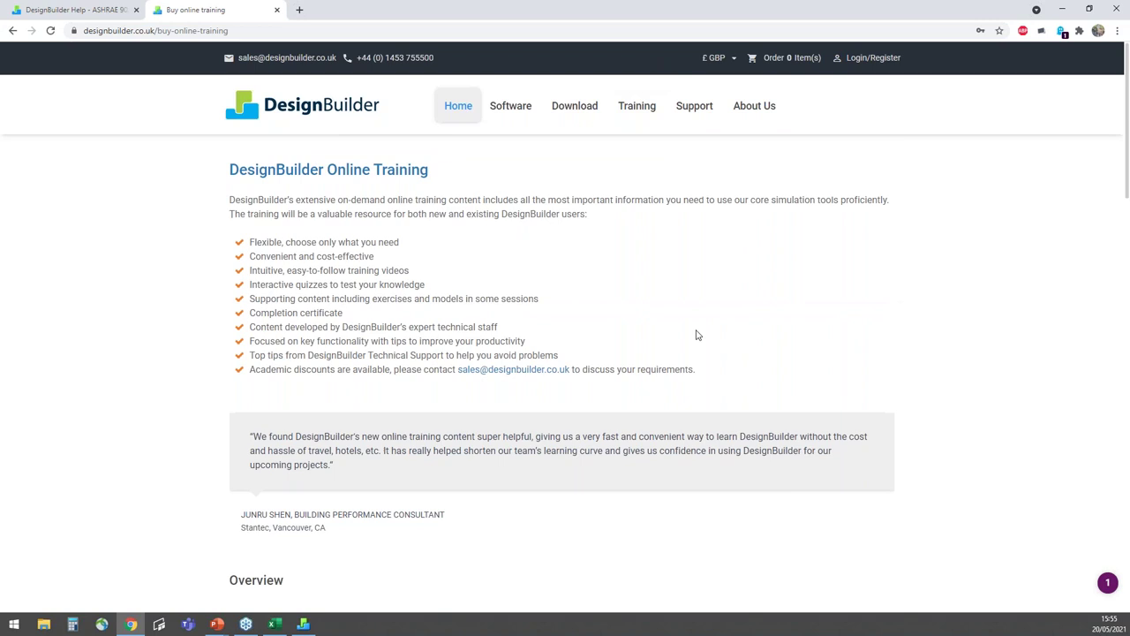
scroll(697, 334, "down", 2)
scroll(698, 334, "down", 1)
scroll(697, 334, "up", 3)
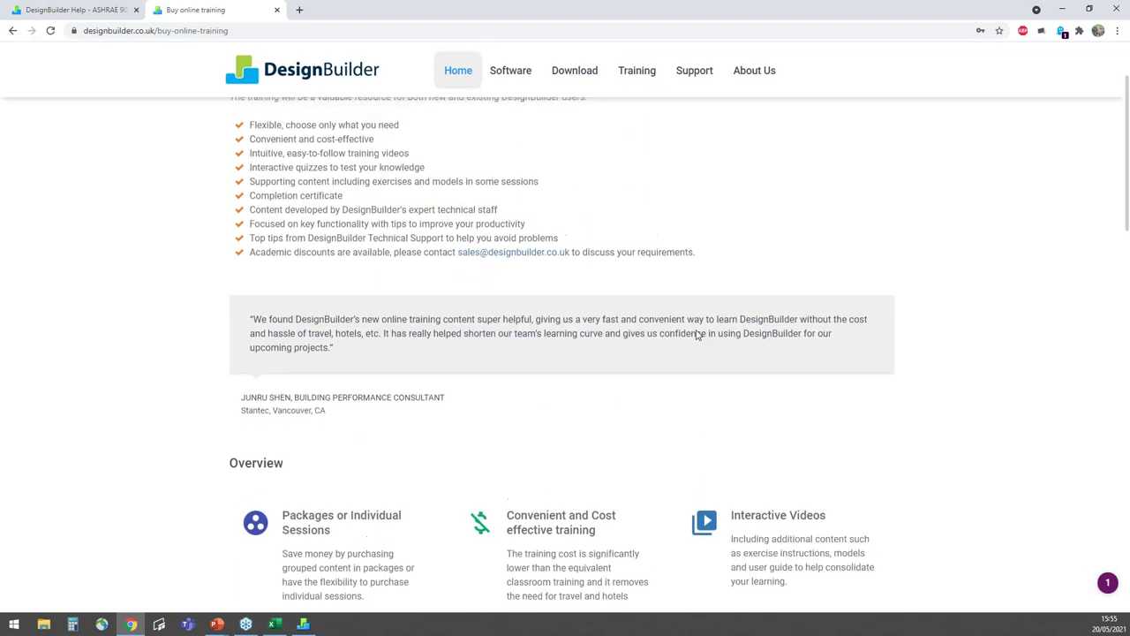
scroll(698, 334, "down", 3)
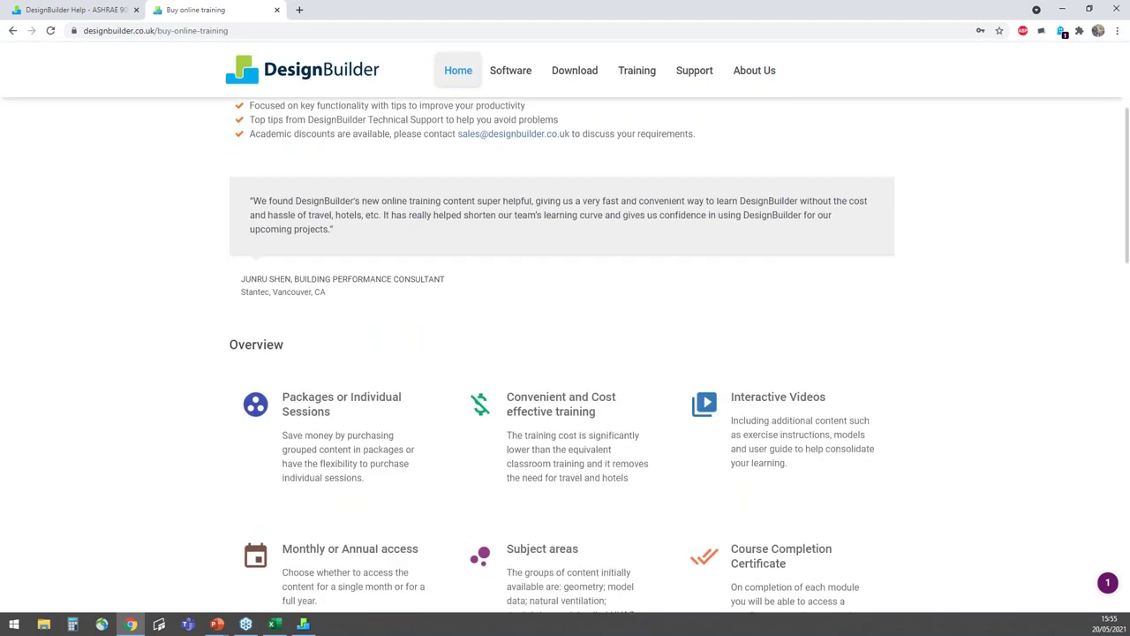
scroll(565, 353, "down", 3)
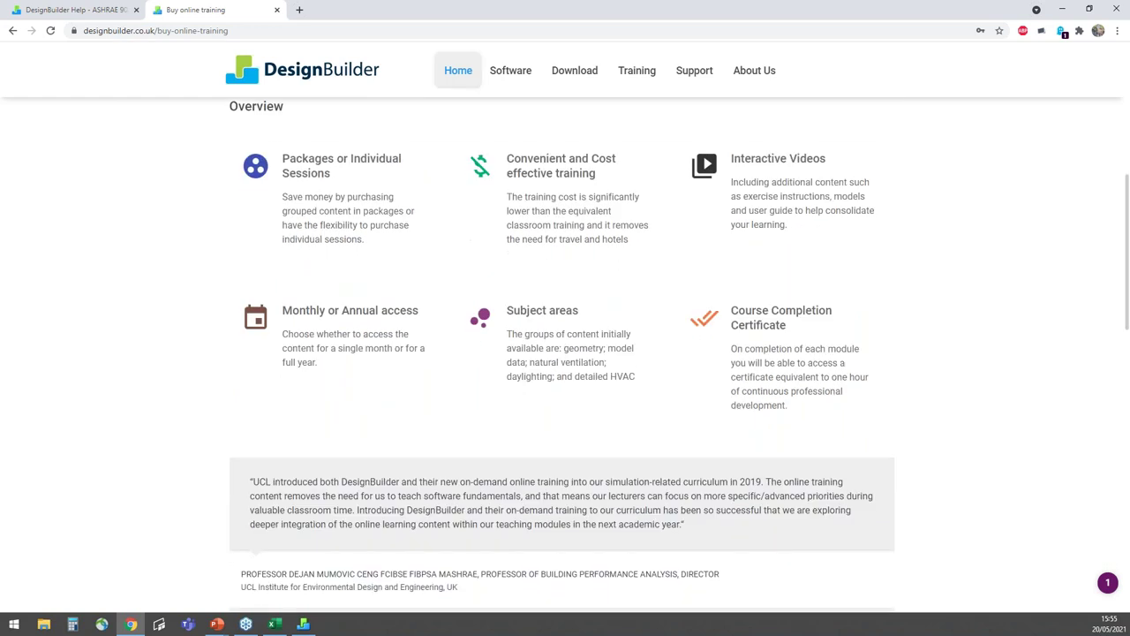
scroll(566, 353, "down", 5)
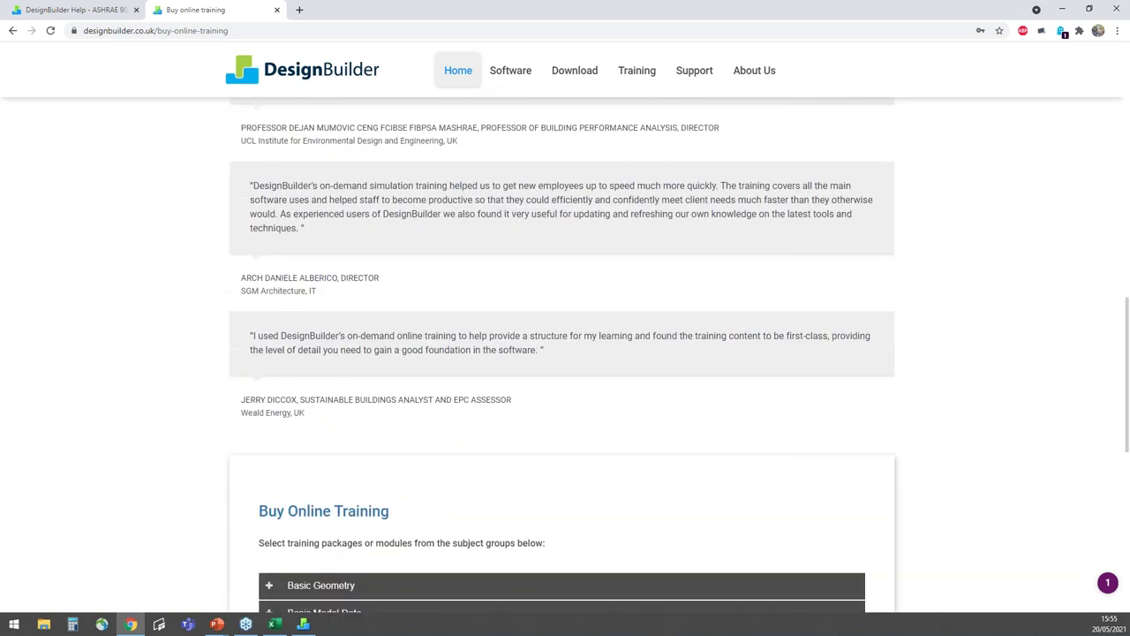
scroll(565, 353, "down", 3)
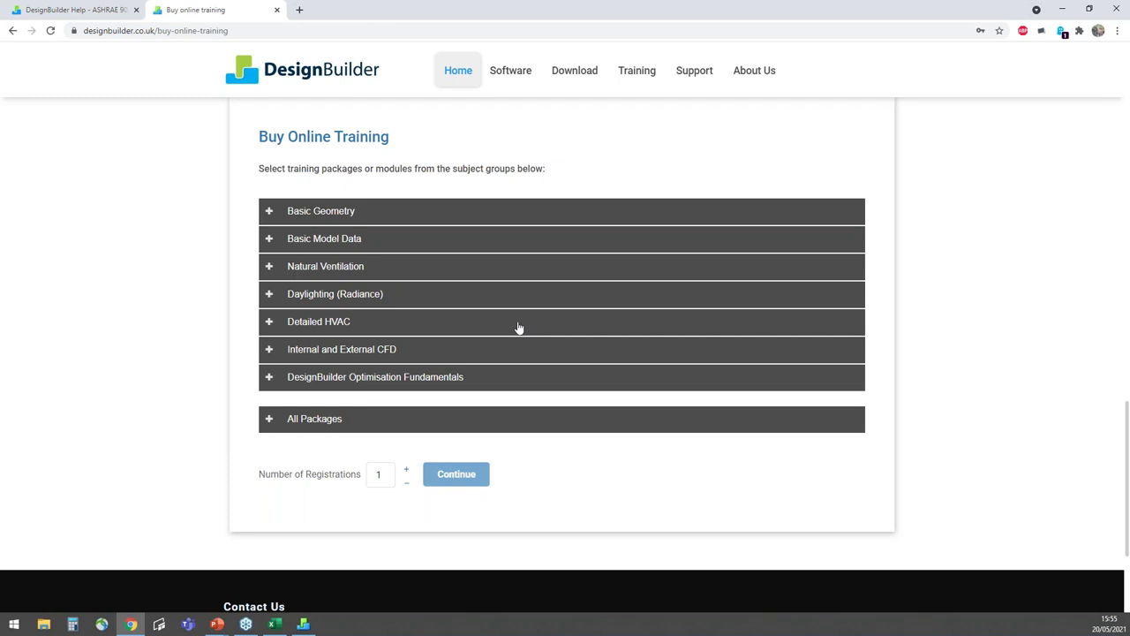
Step: Expand the Basic Model Data and All Packages price bars (£429 monthly, £779 yearly)
left_click(269, 240)
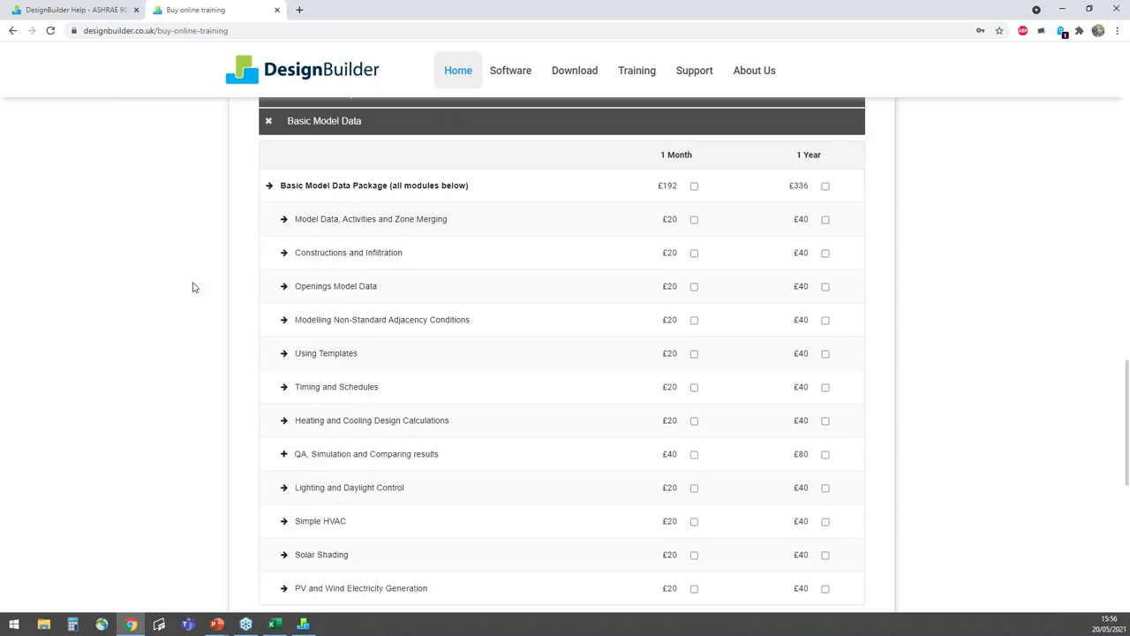
scroll(194, 287, "down", 5)
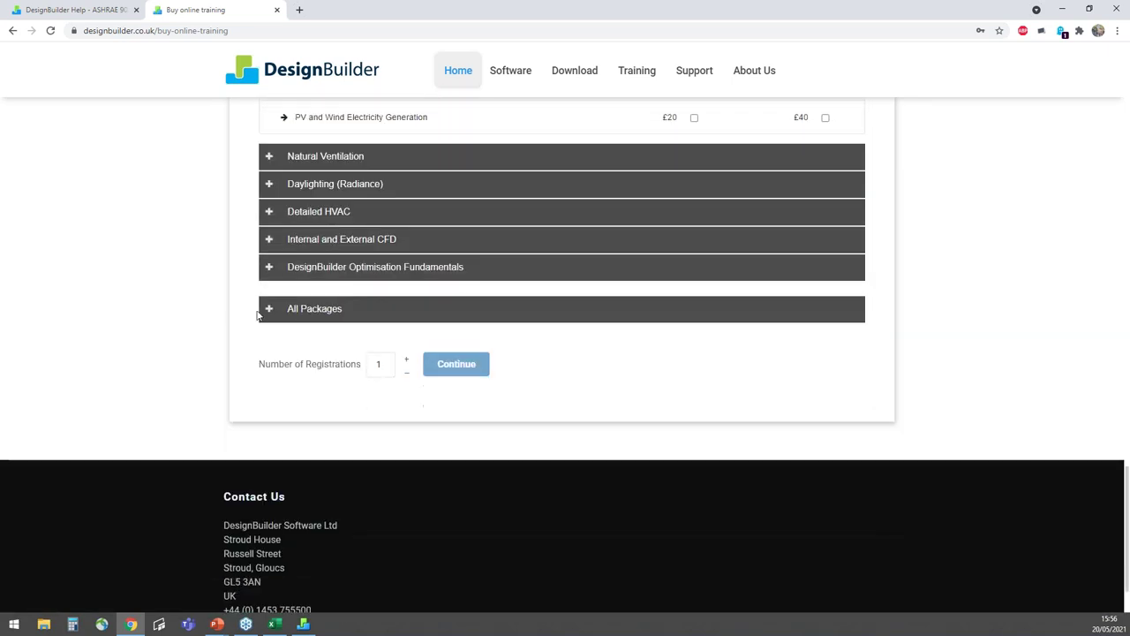
left_click(273, 313)
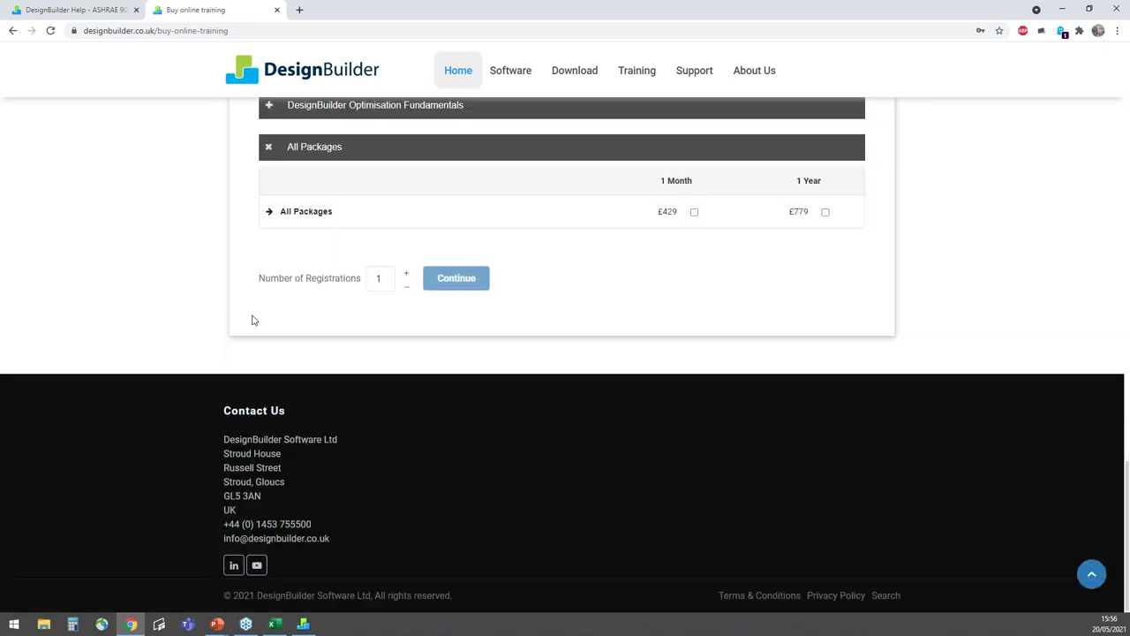